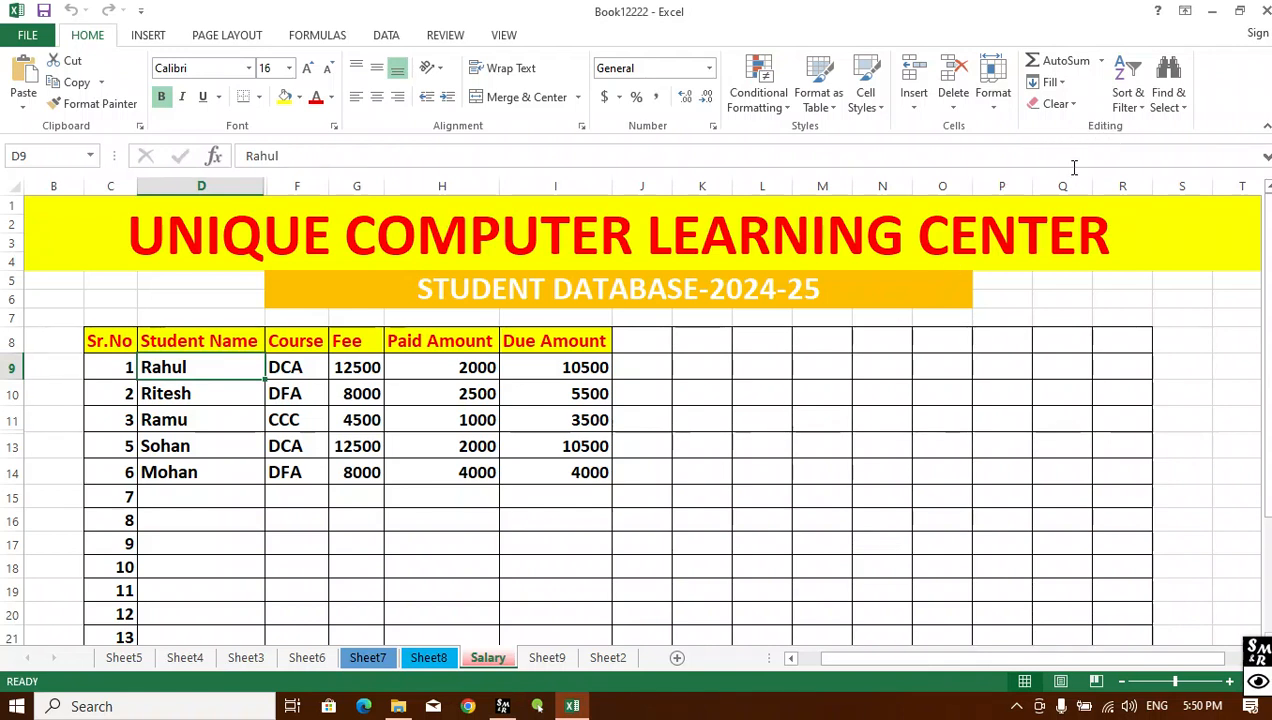
click(1056, 84)
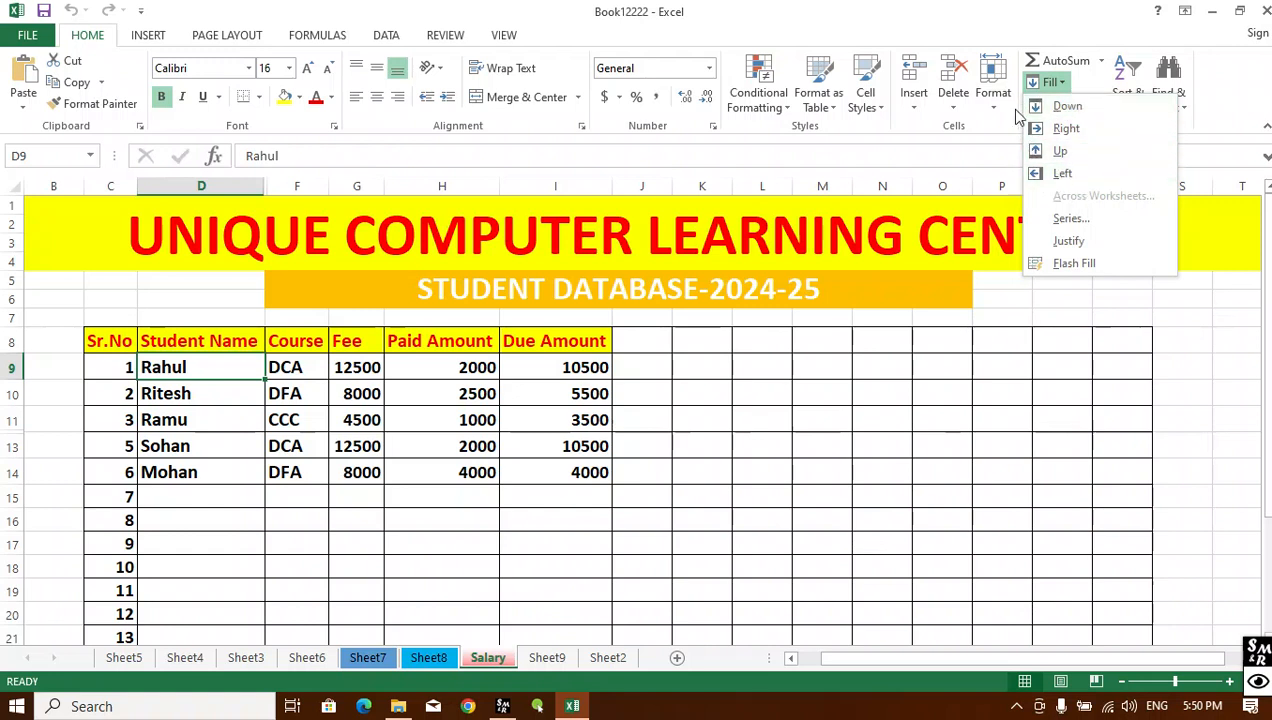
click(702, 394)
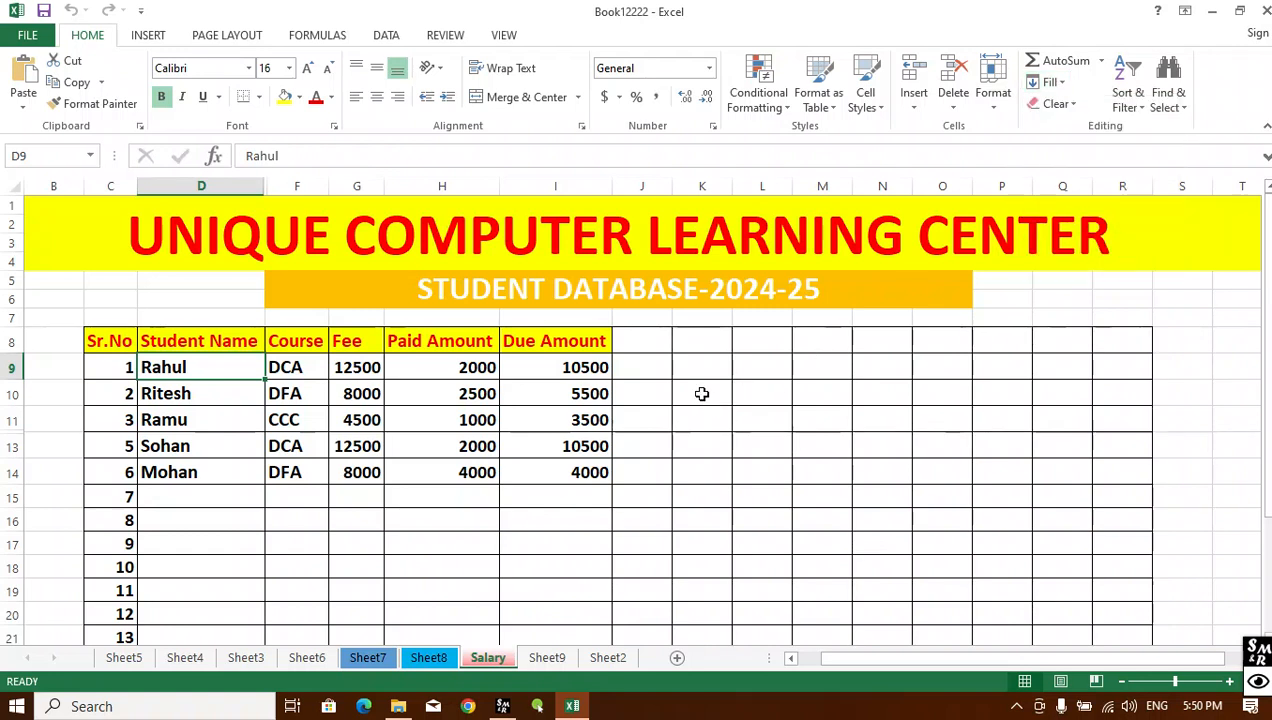
click(931, 374)
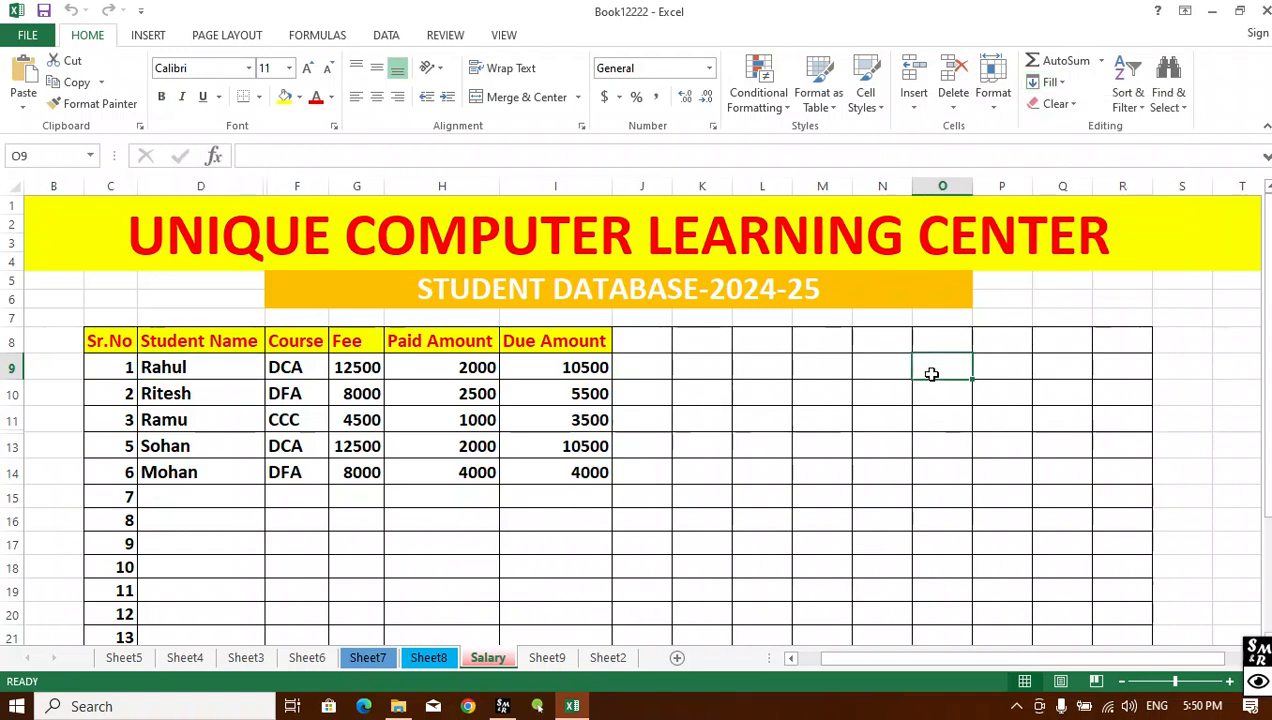
drag(566, 367, 566, 476)
click(775, 444)
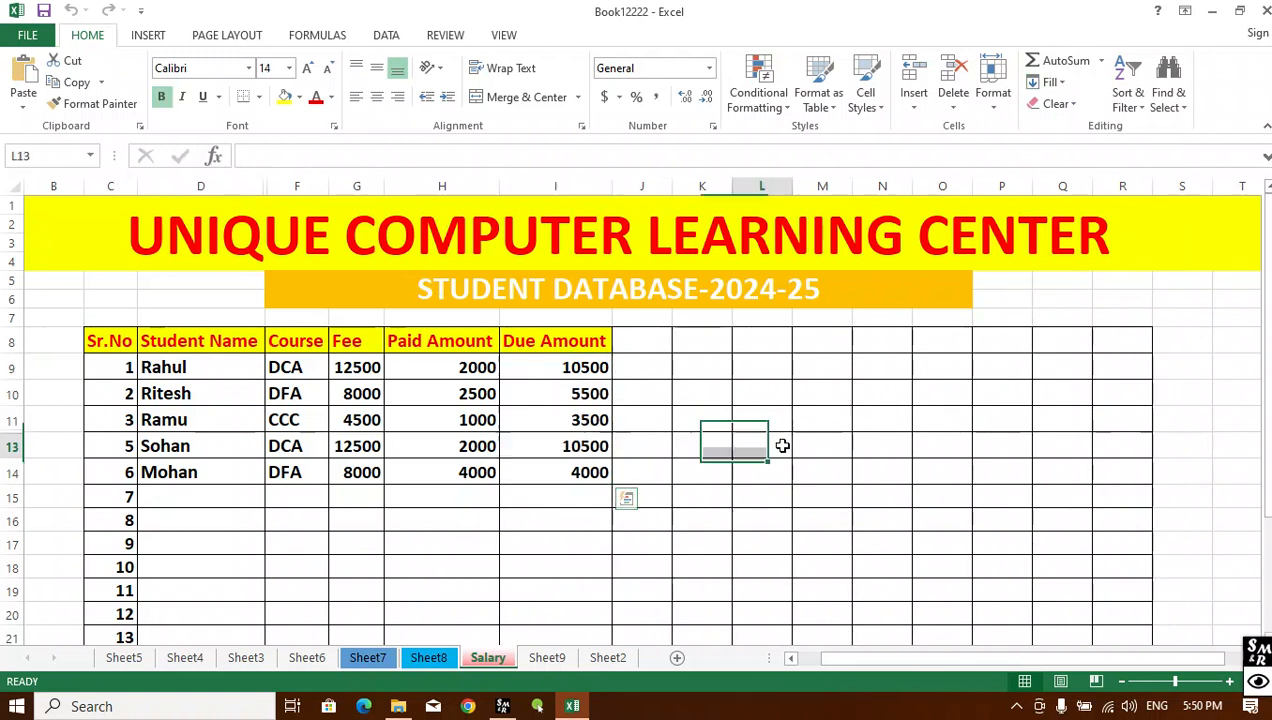
Step: Enter 1 in cell M8, beside the student table
click(825, 341)
text(1)
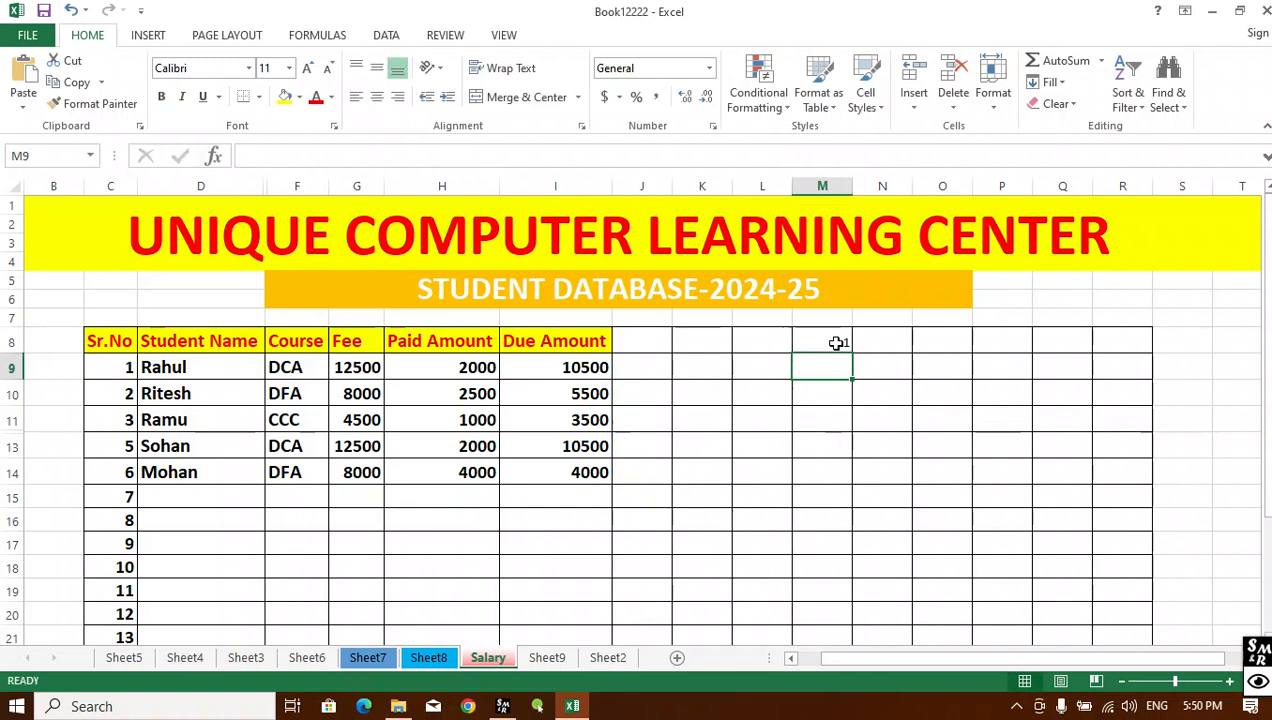
click(892, 392)
drag(813, 338, 815, 525)
click(967, 425)
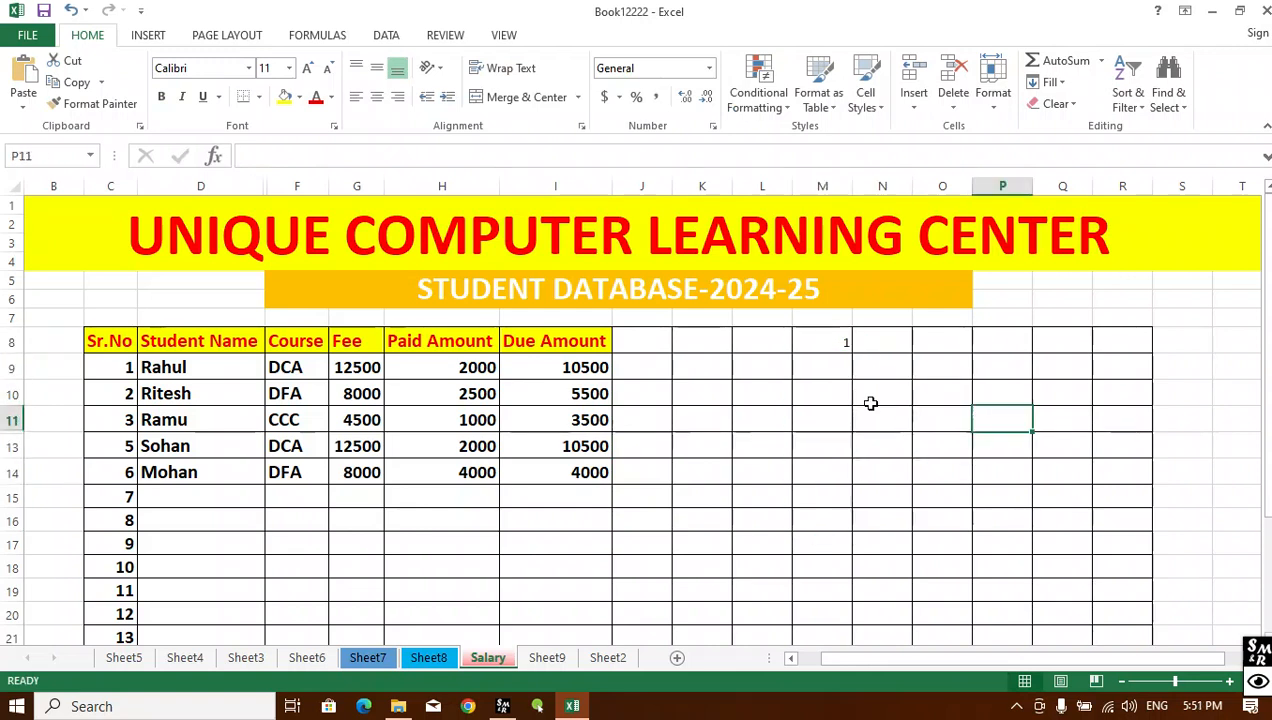
Step: Fill the value of M8 down through cell M17 with the Fill Down command
click(822, 340)
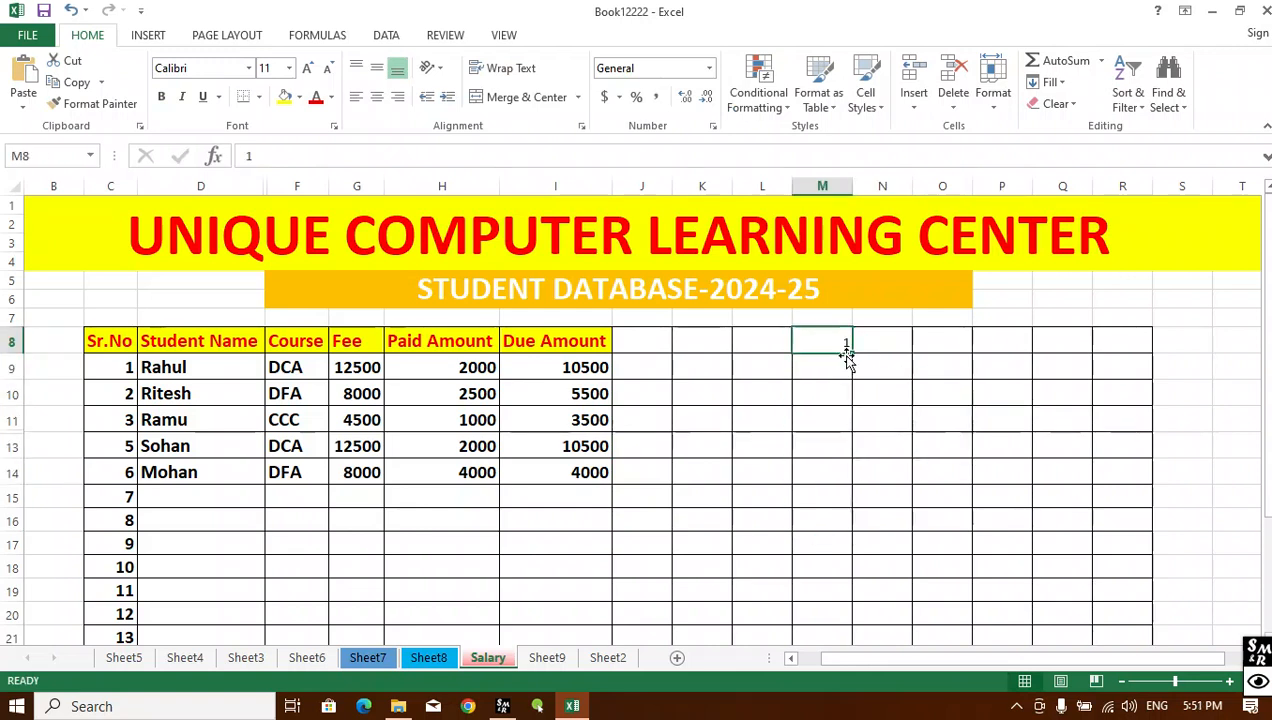
click(948, 466)
drag(823, 344, 843, 529)
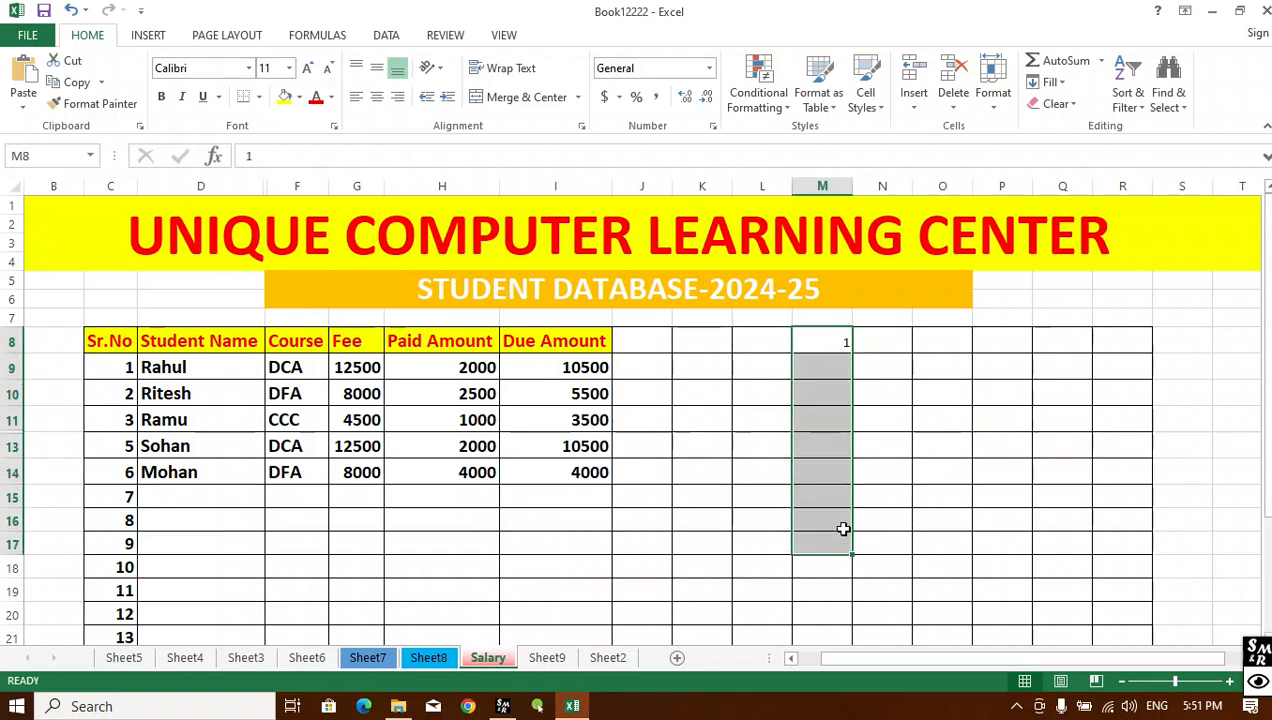
click(1053, 84)
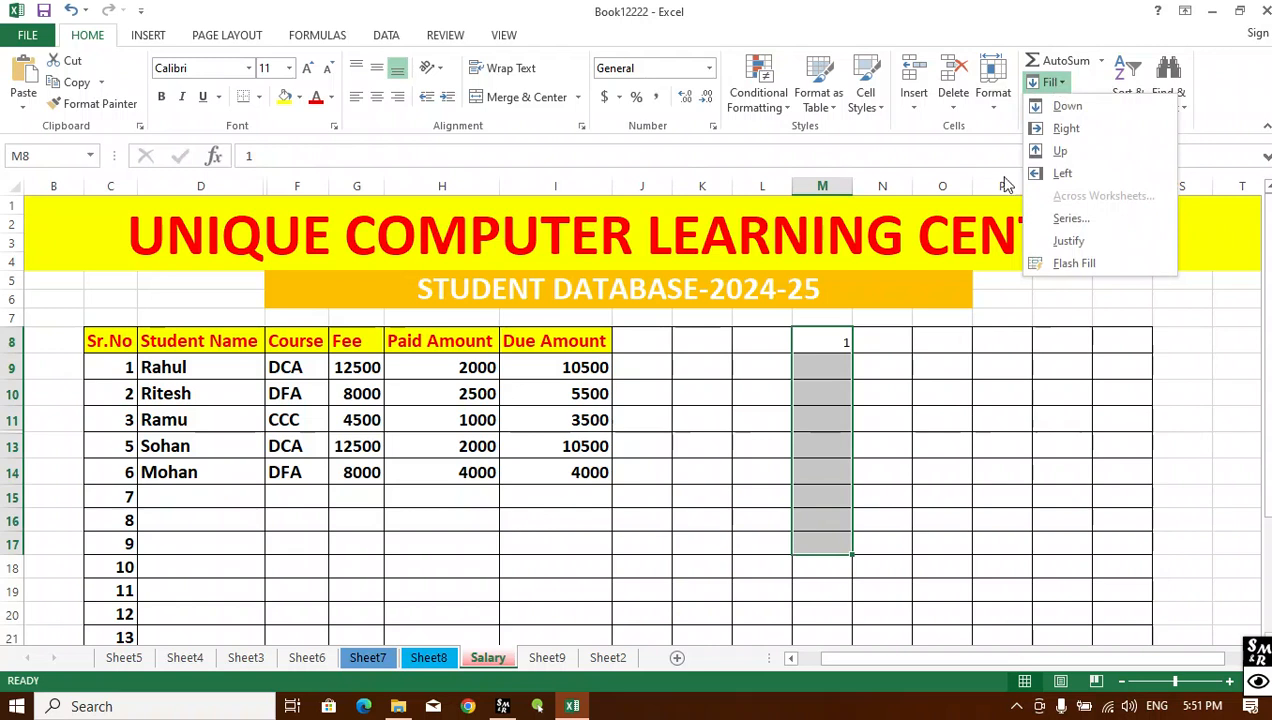
click(1066, 106)
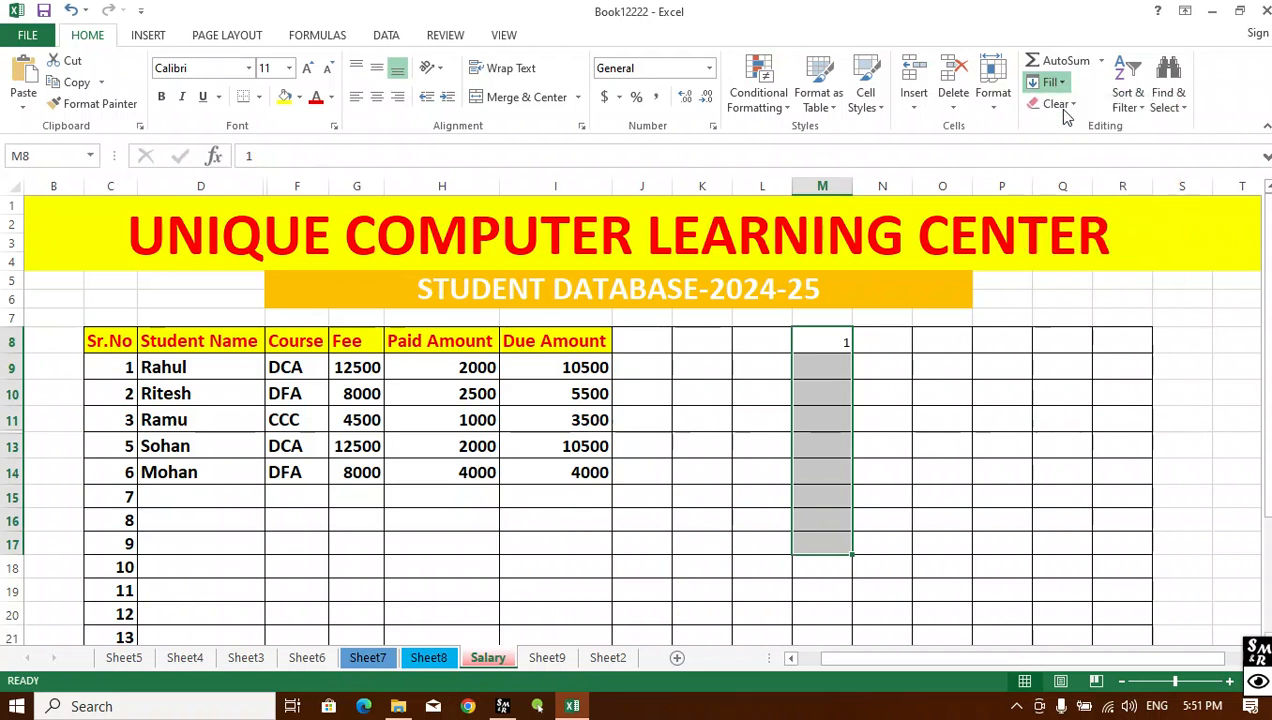
click(877, 412)
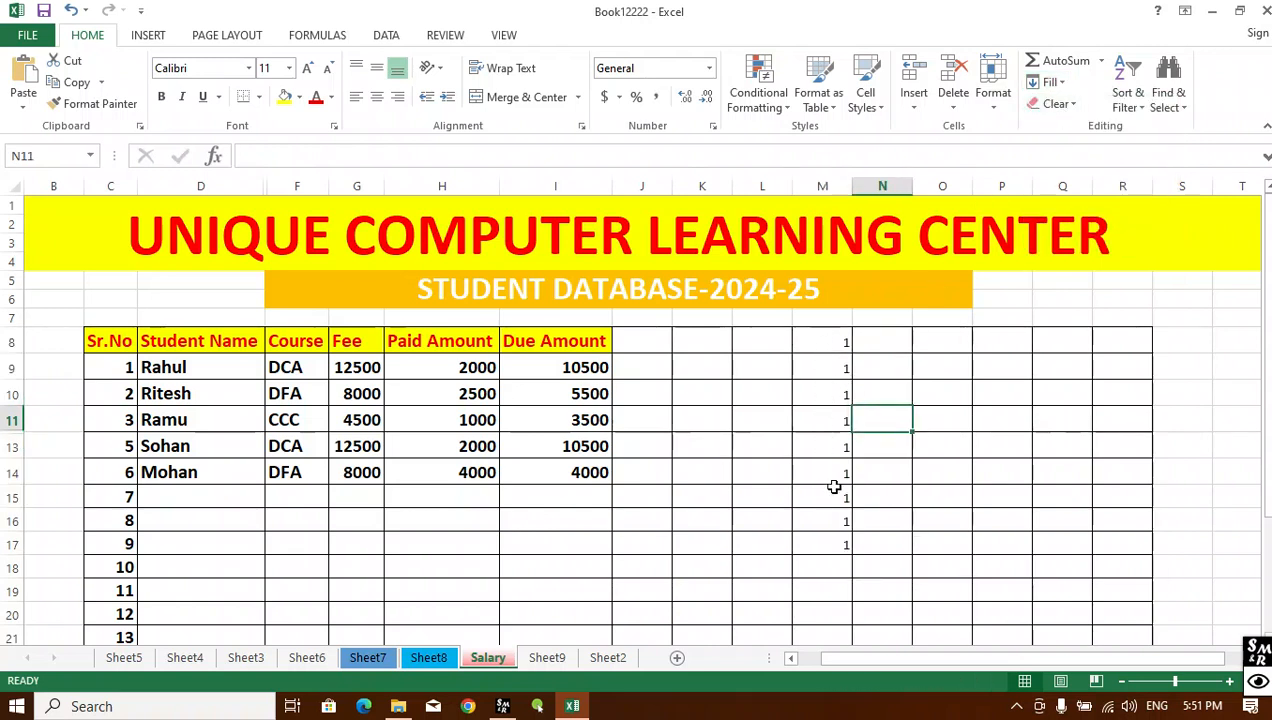
Step: Enter 1 in cell N8 and 2 in cell N9
click(896, 345)
text(1)
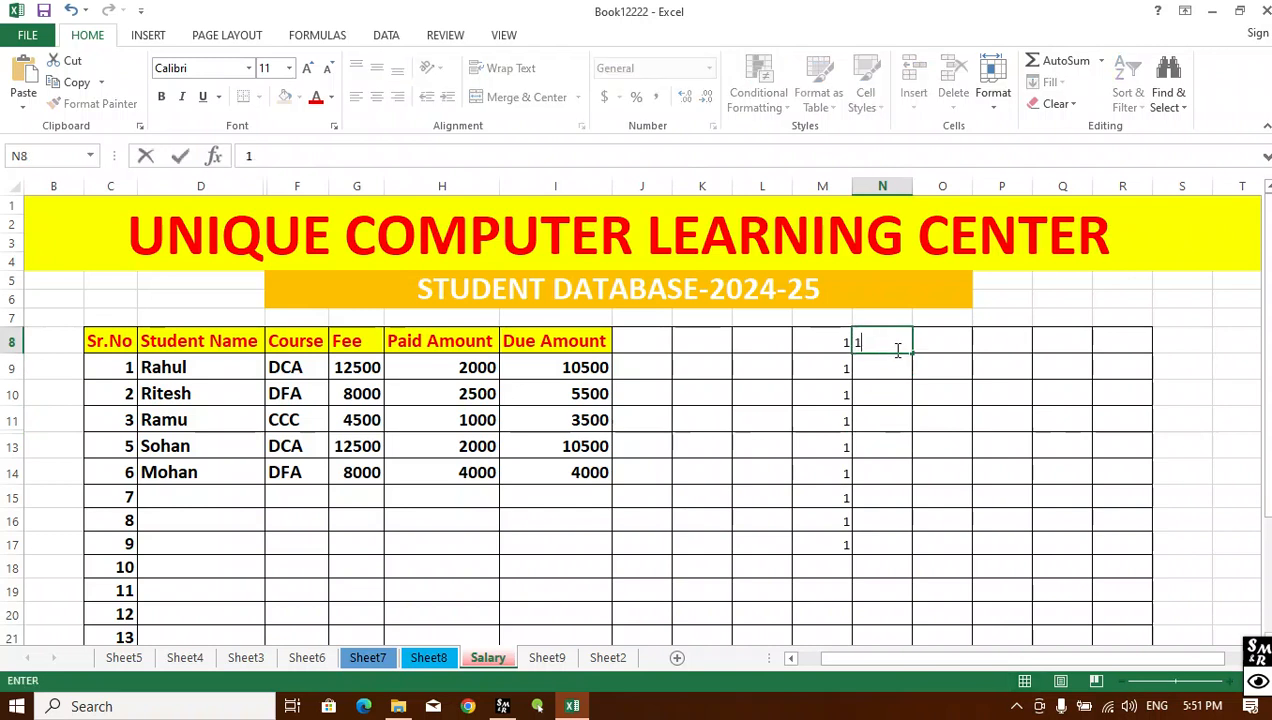
key(Return)
text(2)
key(Return)
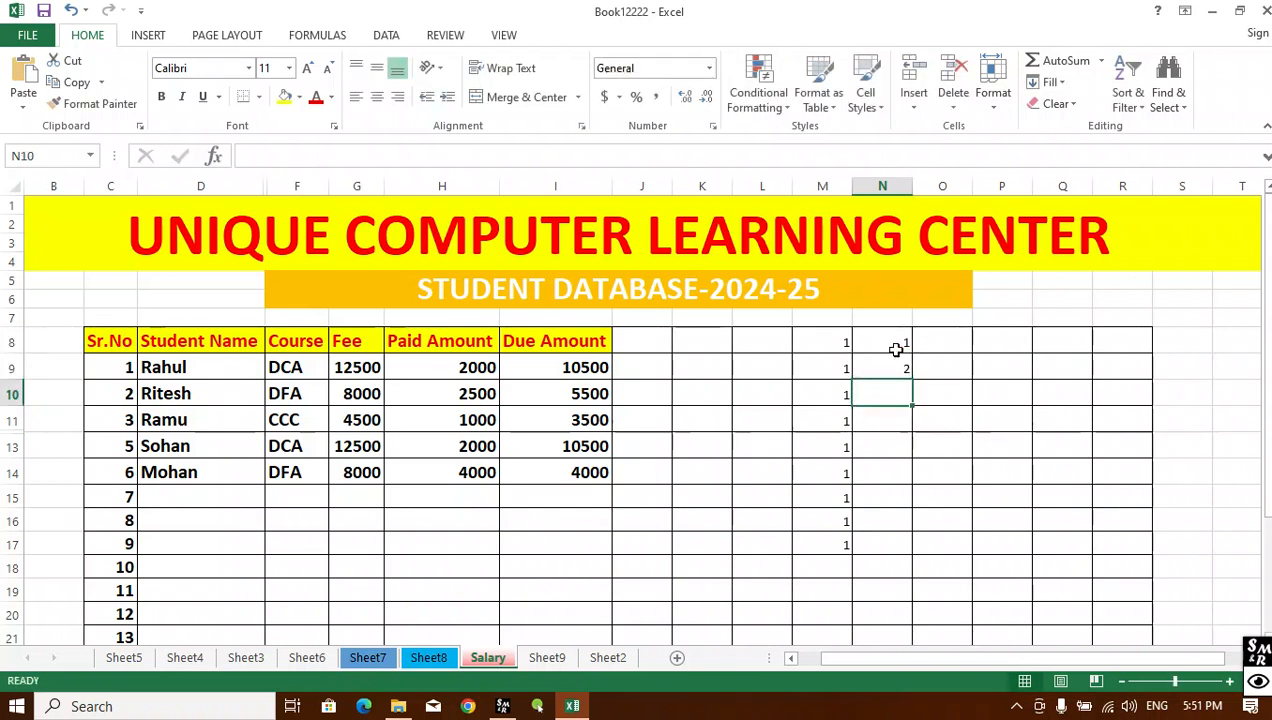
Step: Apply Fill Down to N8:N17 so the first cell's value is copied through the range
drag(896, 344, 889, 540)
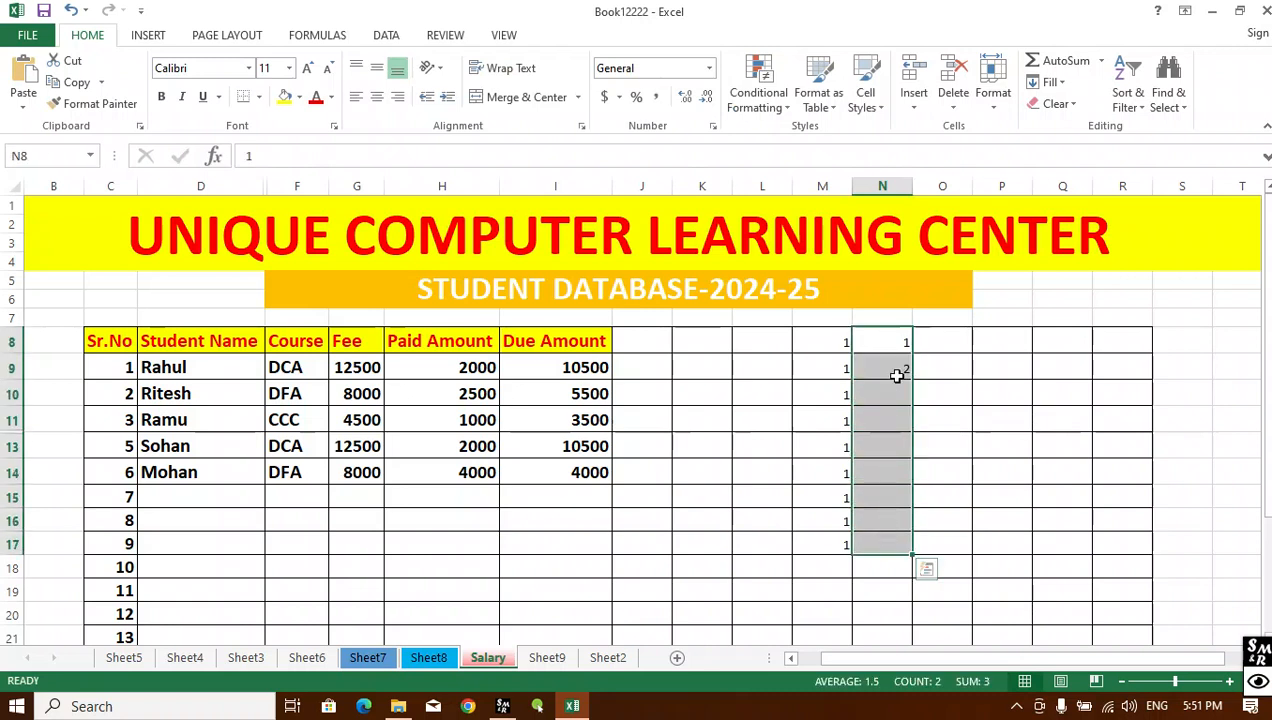
click(1048, 82)
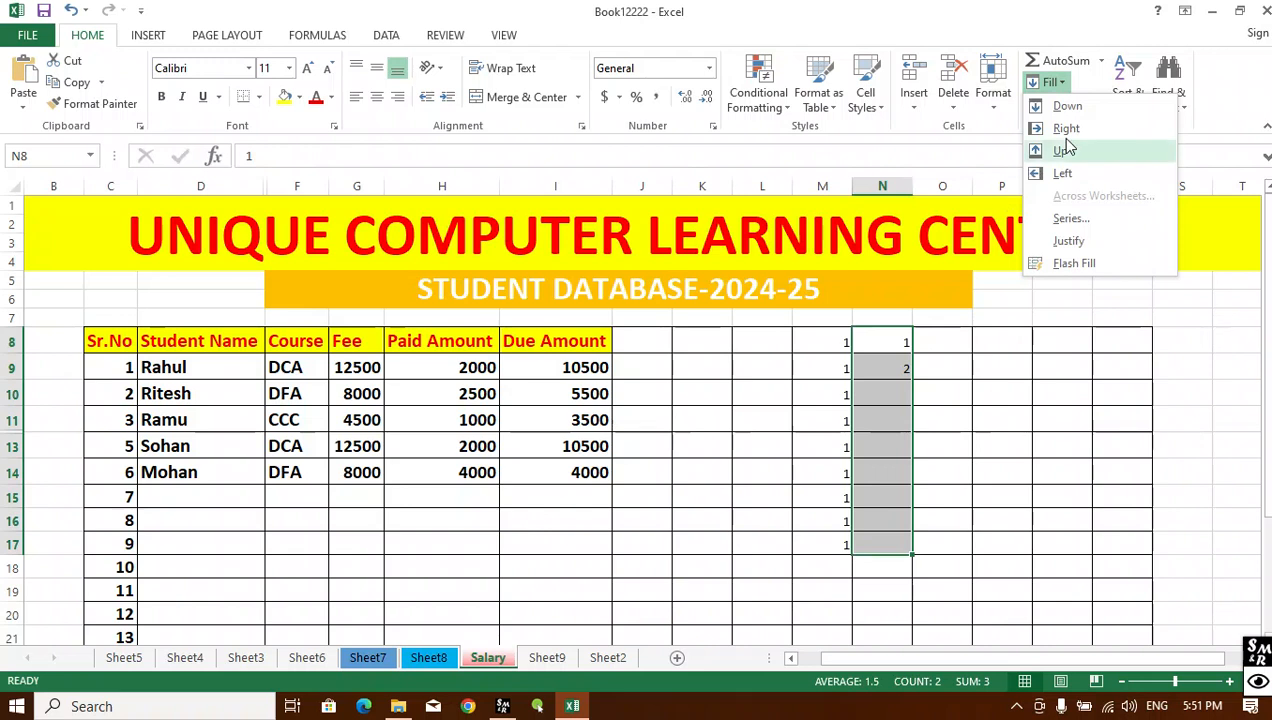
click(1068, 112)
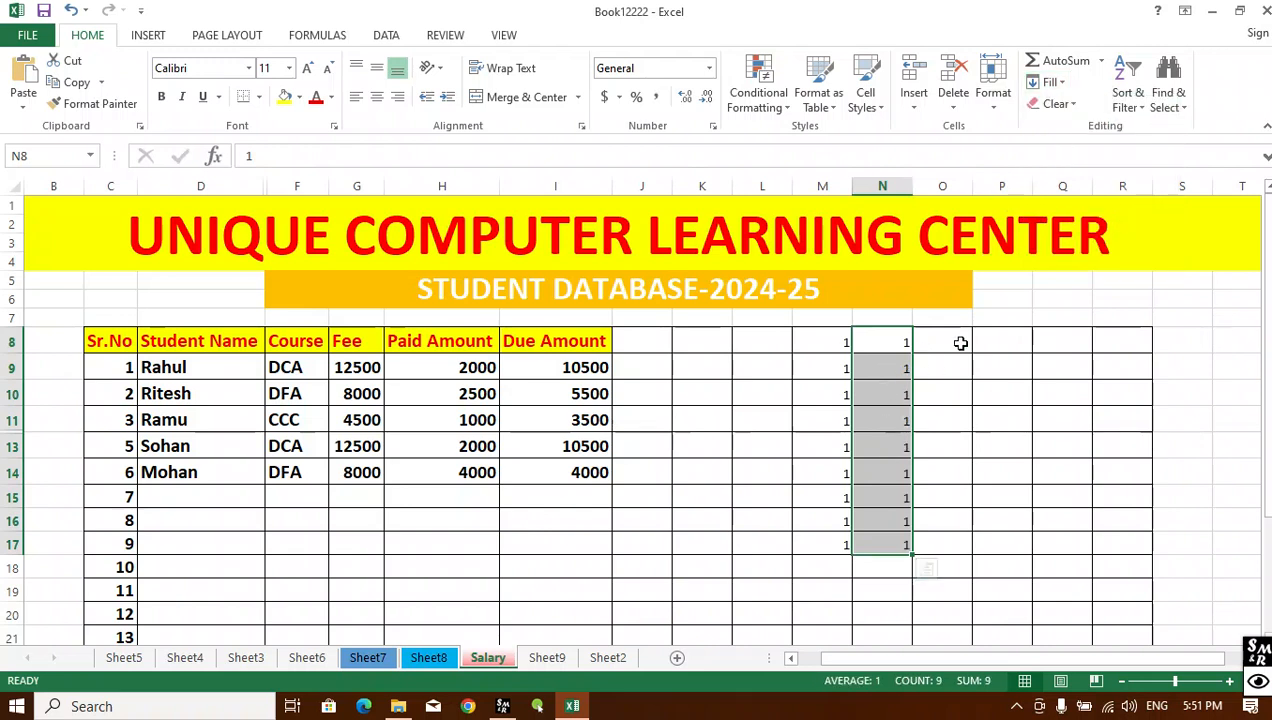
click(830, 332)
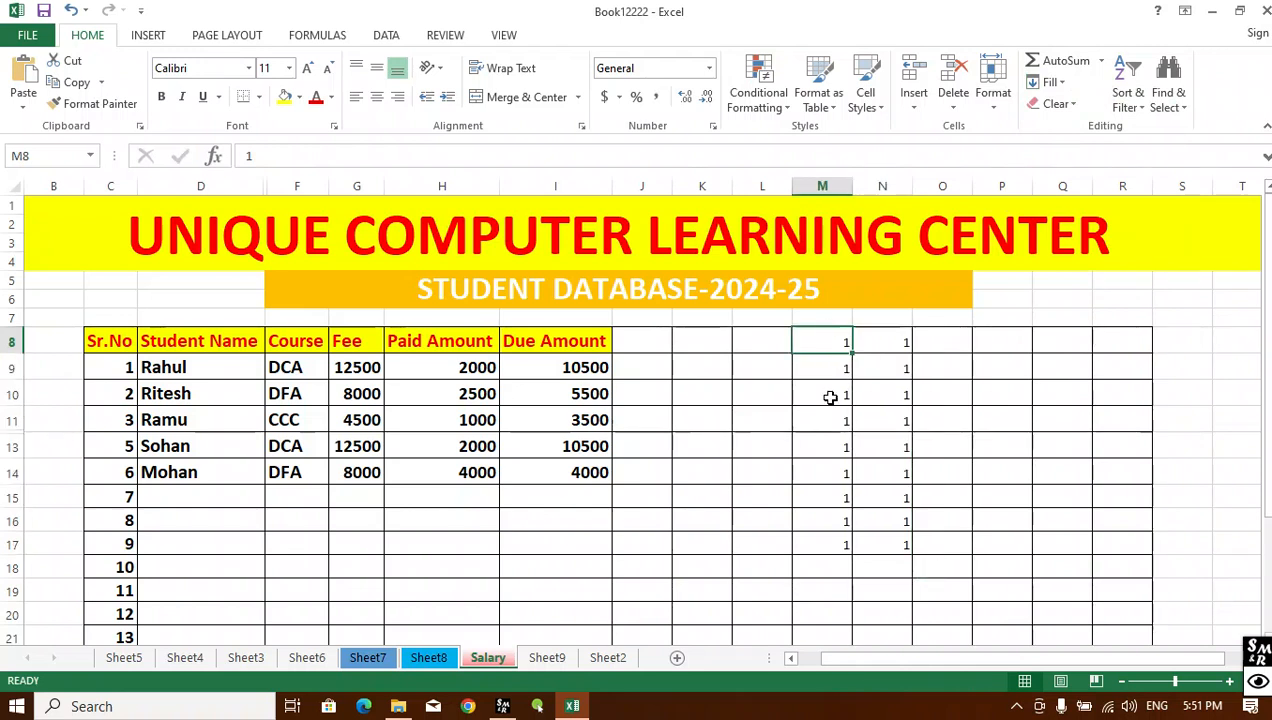
drag(835, 350, 837, 395)
drag(838, 340, 891, 553)
click(971, 397)
drag(823, 351, 823, 540)
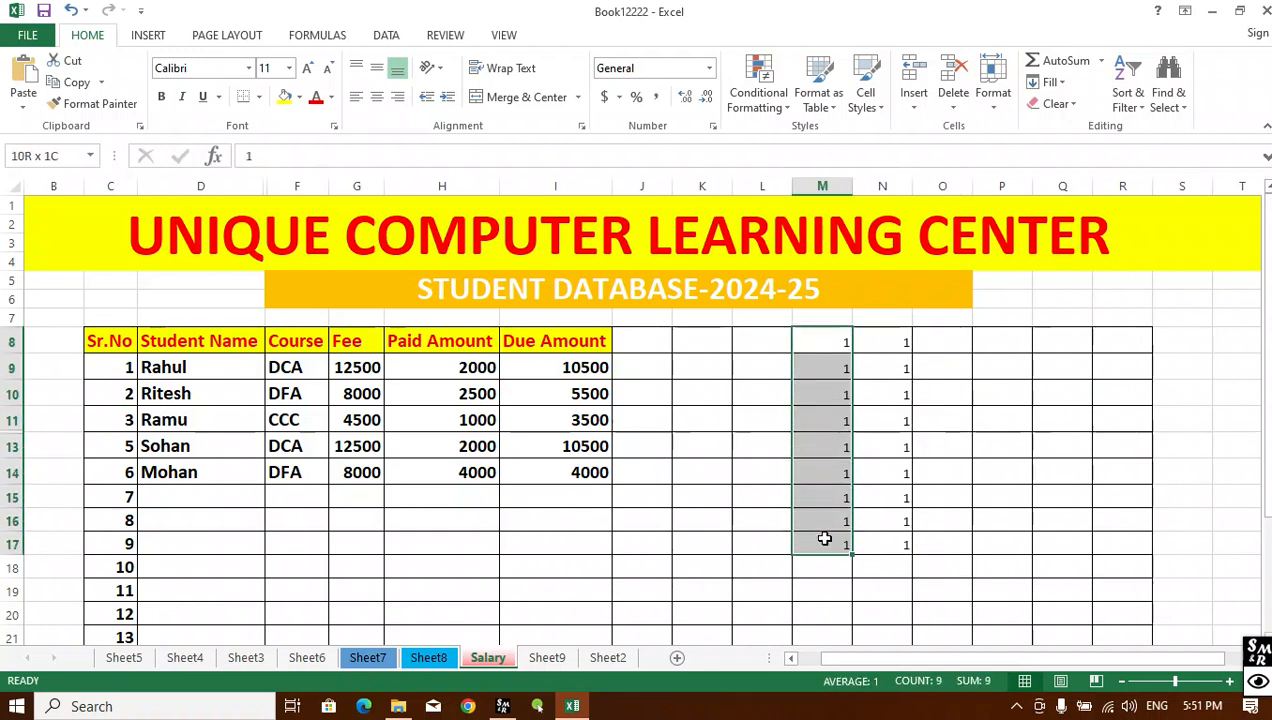
drag(821, 336, 823, 541)
click(988, 393)
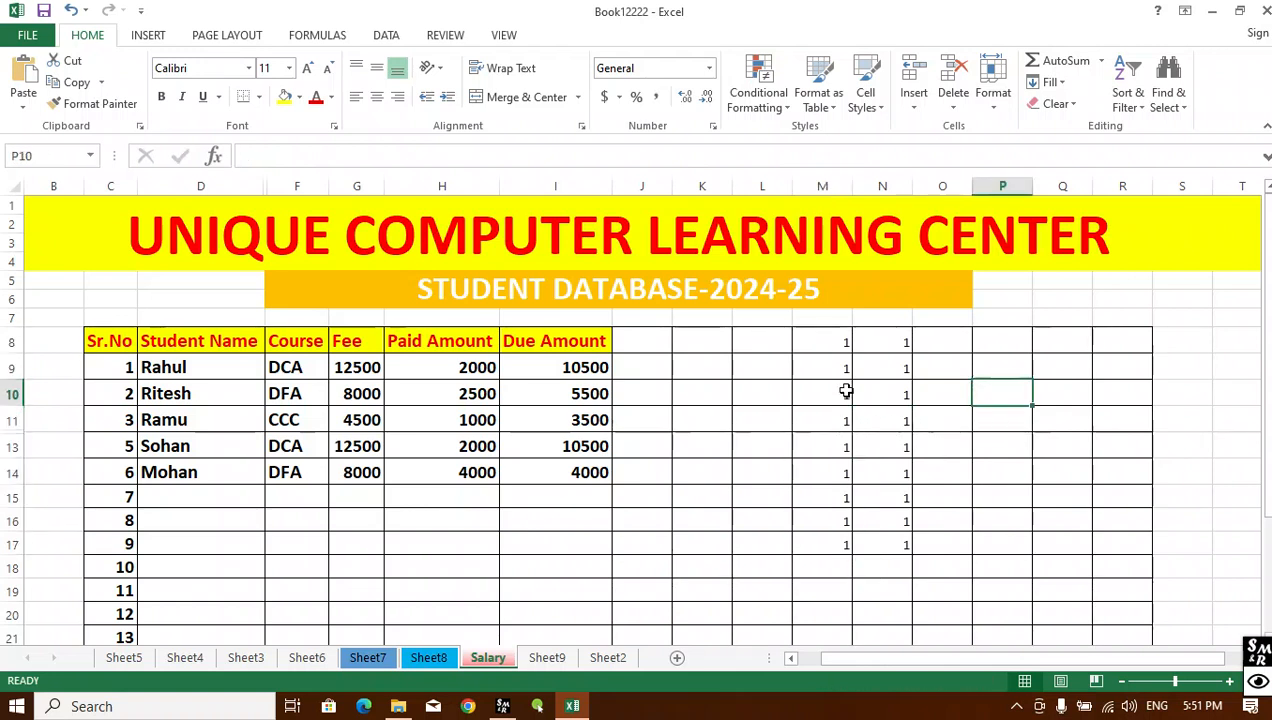
drag(843, 333, 822, 543)
click(1000, 420)
Step: Fill the value of N8 across to cell R8 with the Fill Right command
click(884, 341)
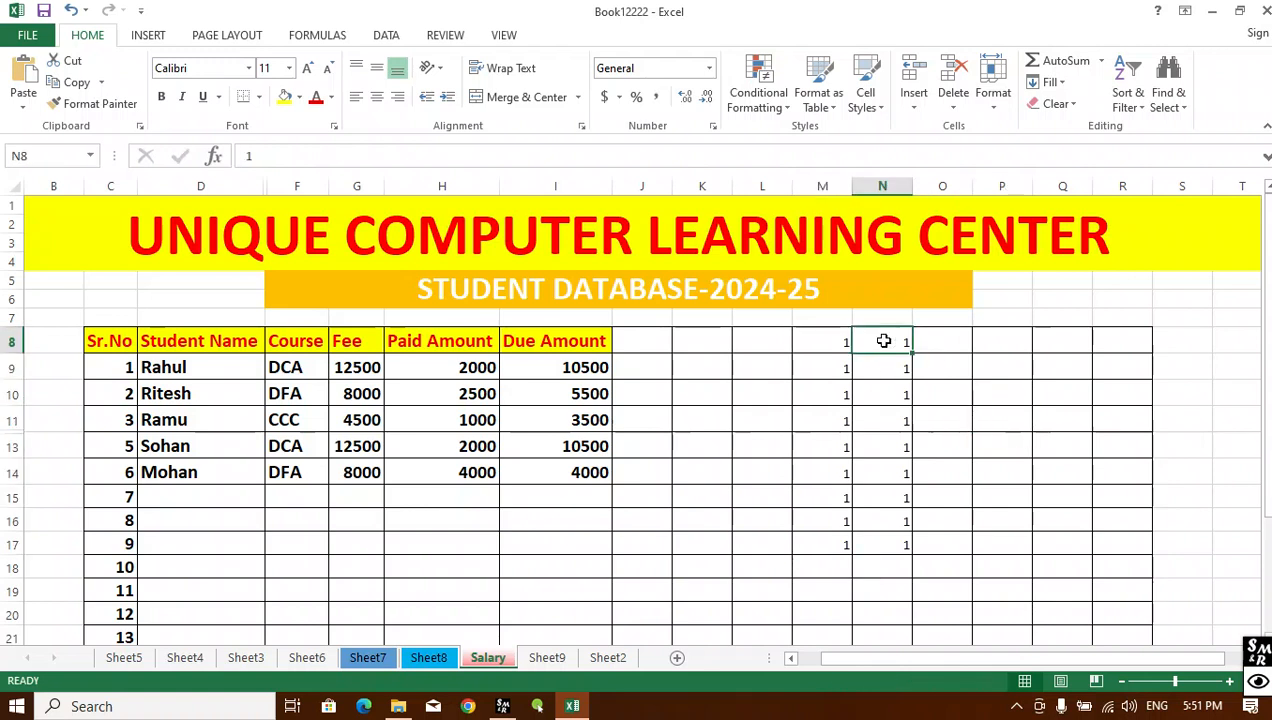
drag(882, 340, 1109, 338)
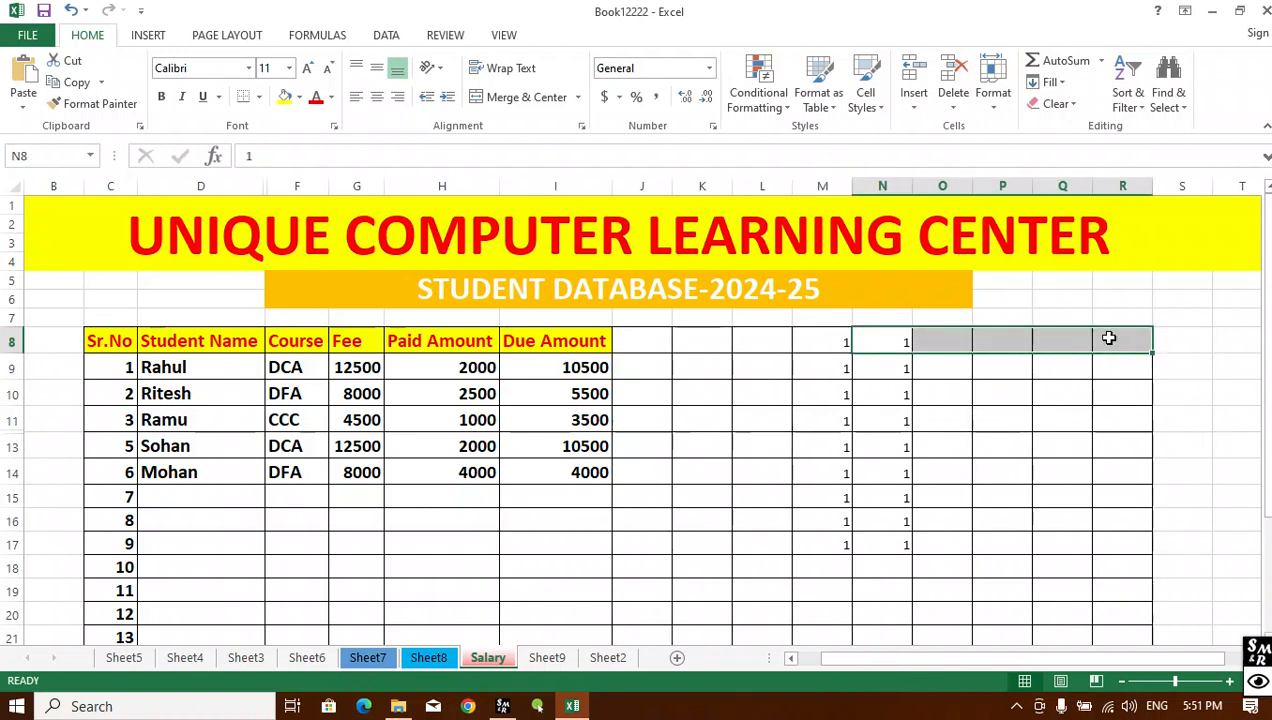
click(1049, 83)
click(1058, 128)
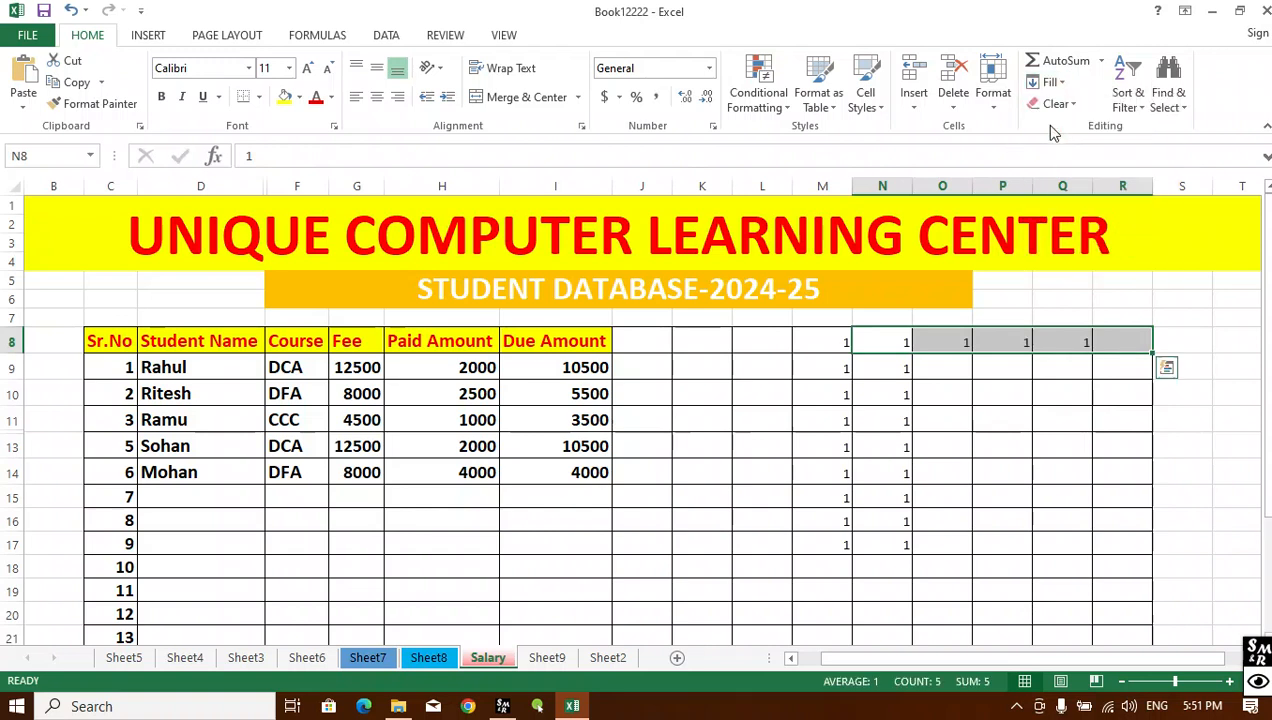
click(1002, 439)
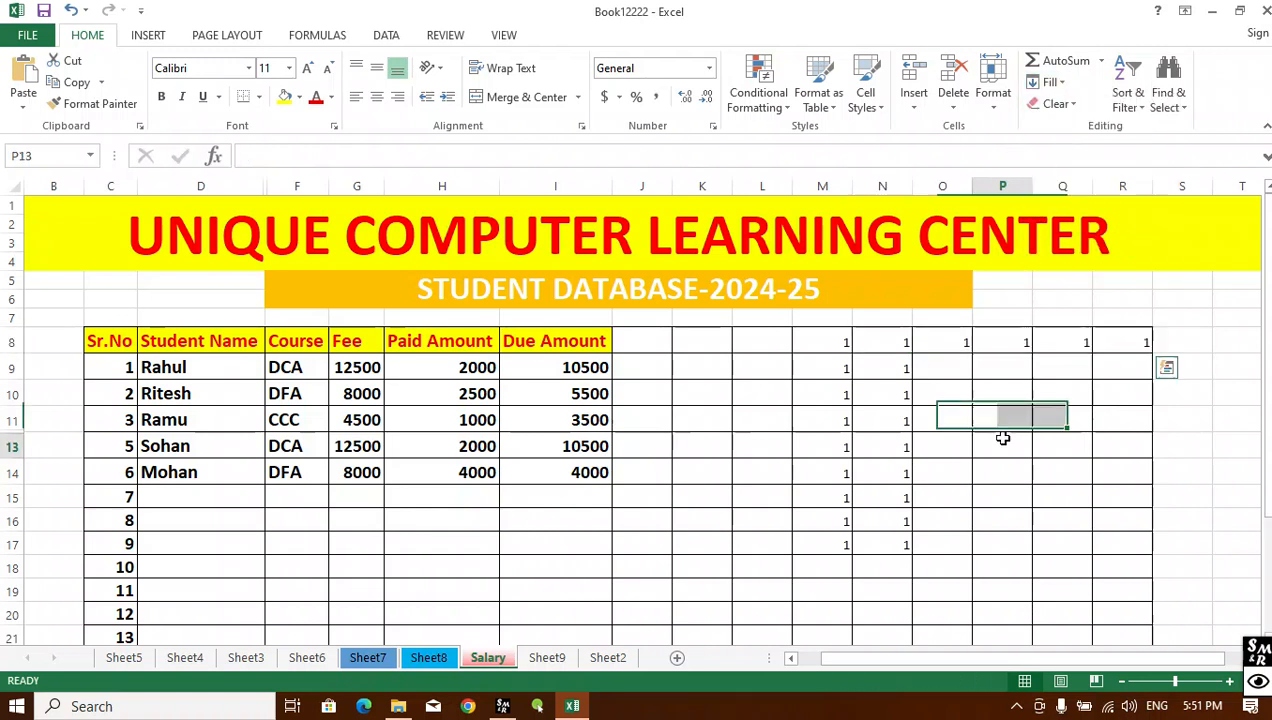
Step: Fill the value of M17 back across to cell I17 with the Fill Left command
click(845, 542)
drag(800, 545, 556, 553)
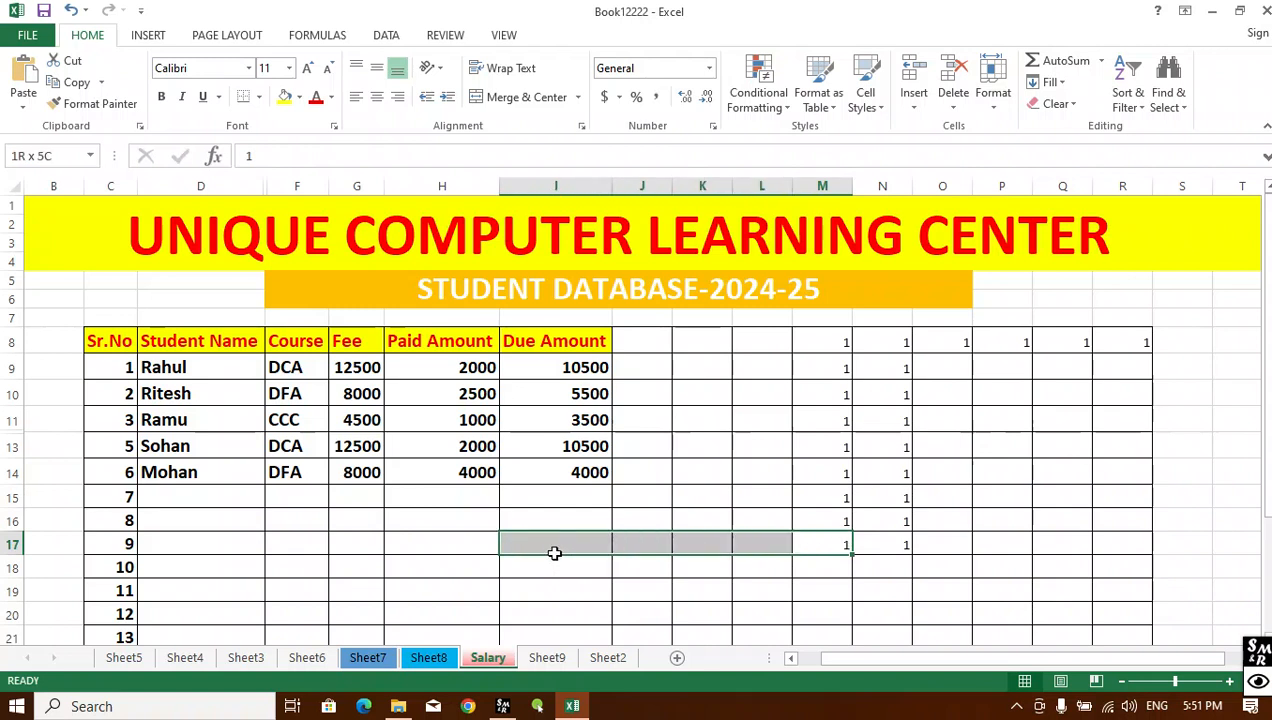
click(1057, 89)
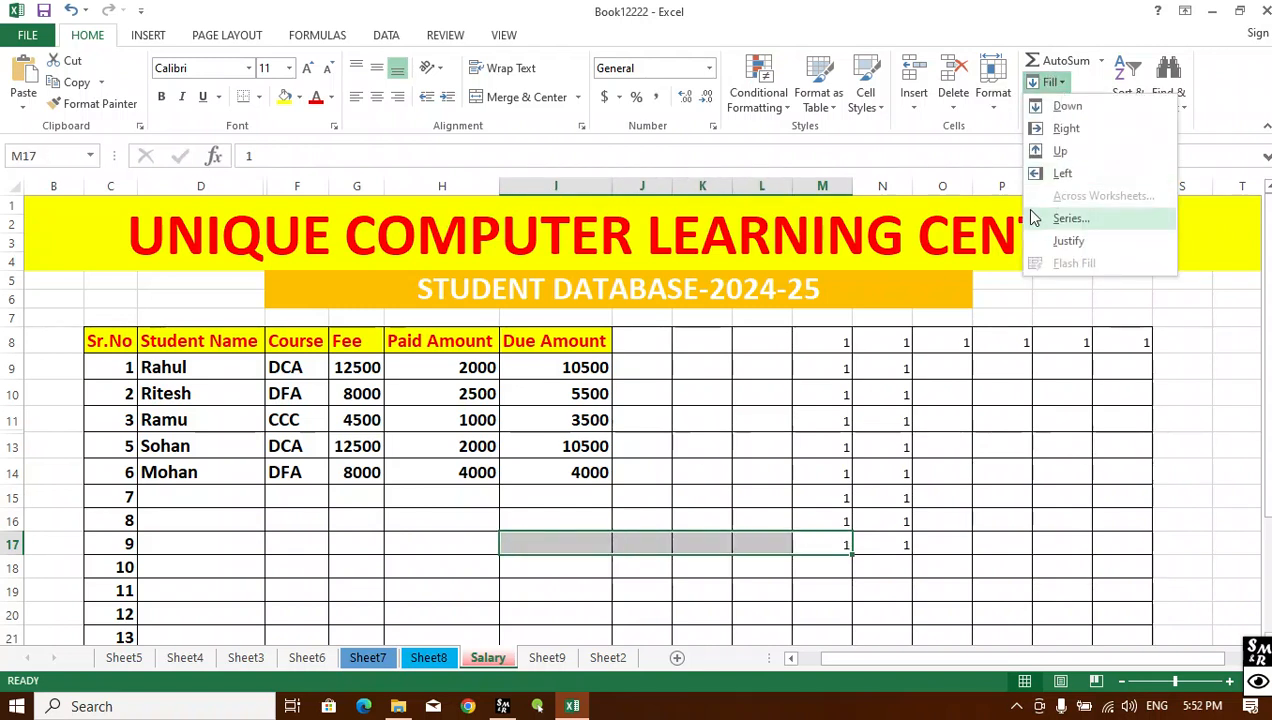
click(1064, 174)
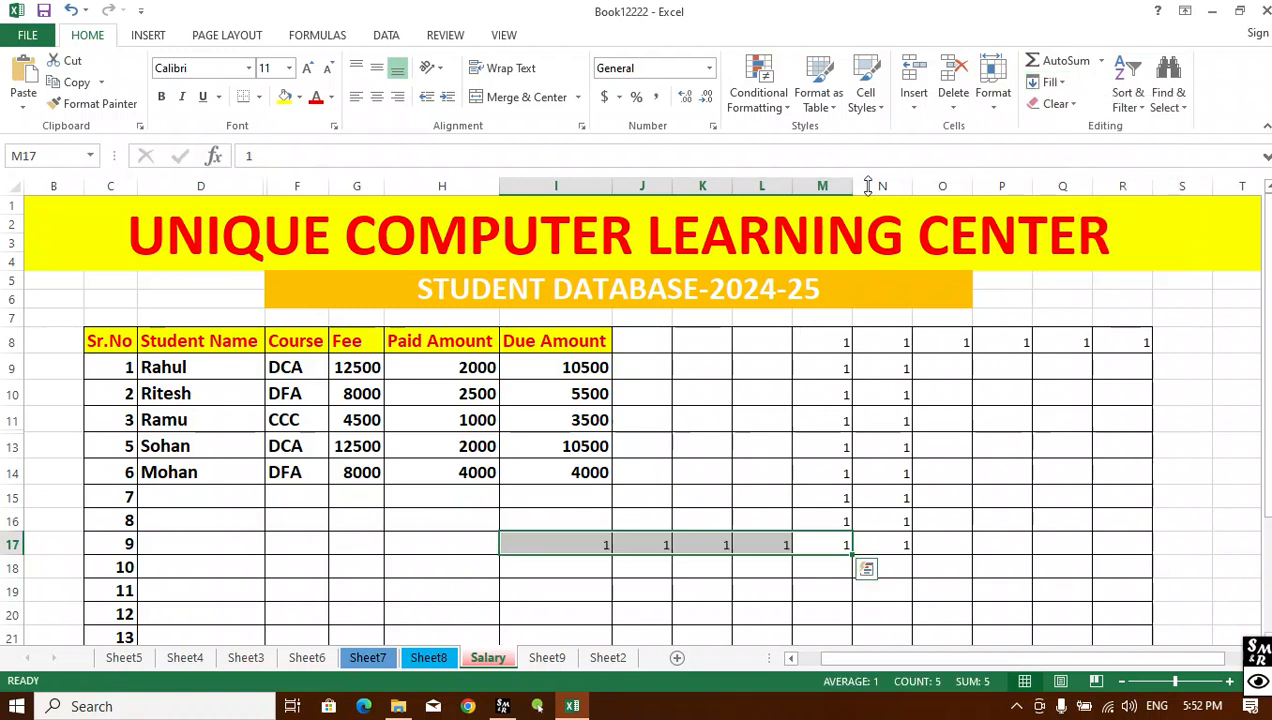
Step: Fill the value of L17 upward through cell L8 with the Fill Up command
drag(775, 541, 792, 329)
click(1050, 82)
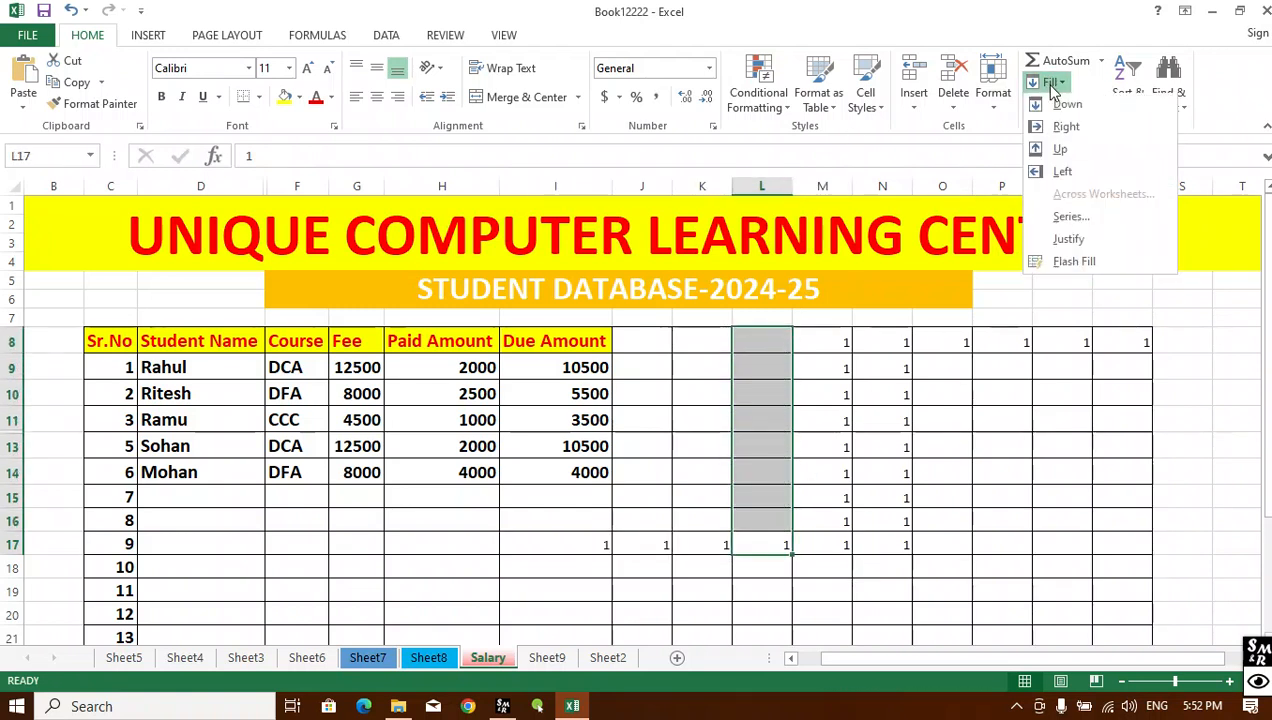
click(1074, 150)
click(992, 431)
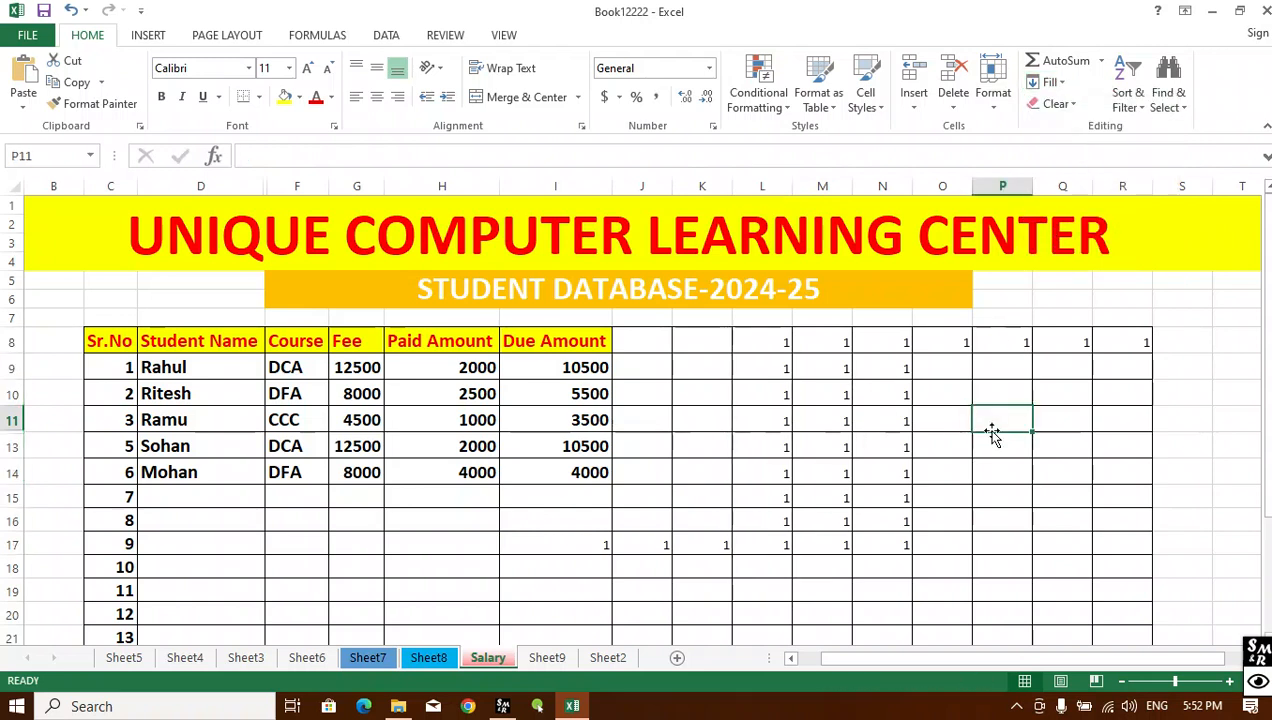
click(762, 544)
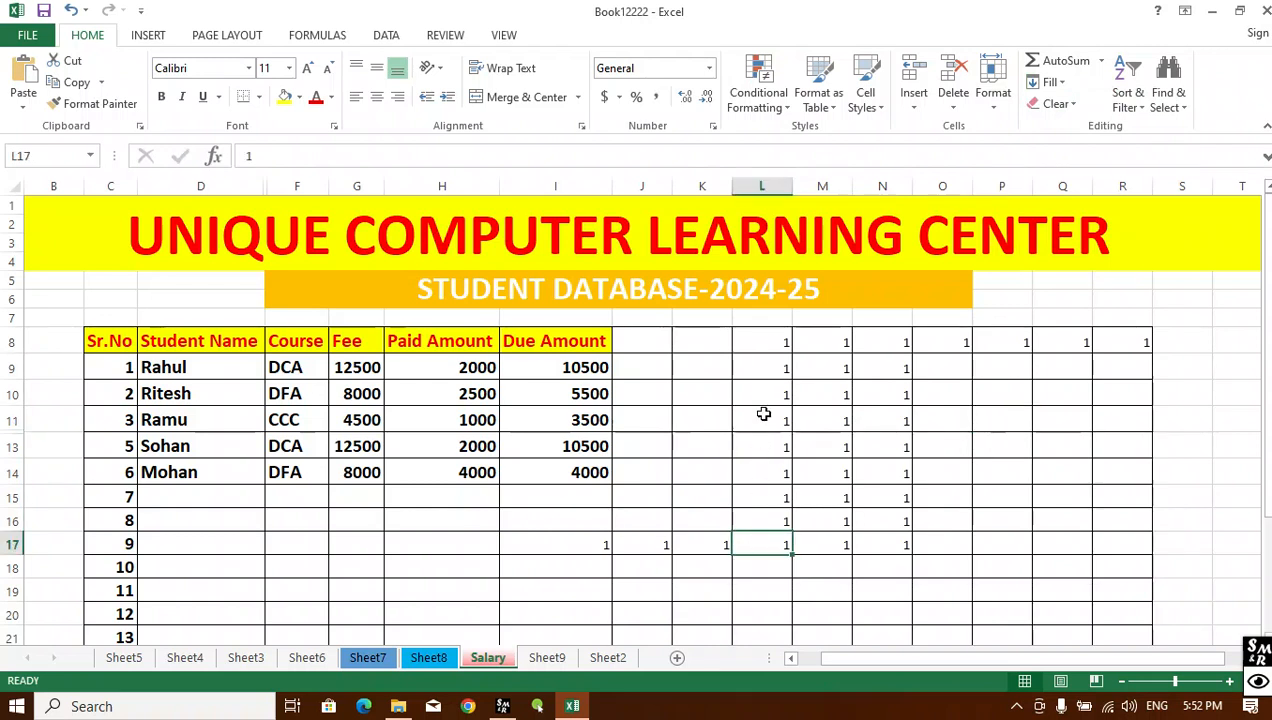
drag(774, 337, 767, 548)
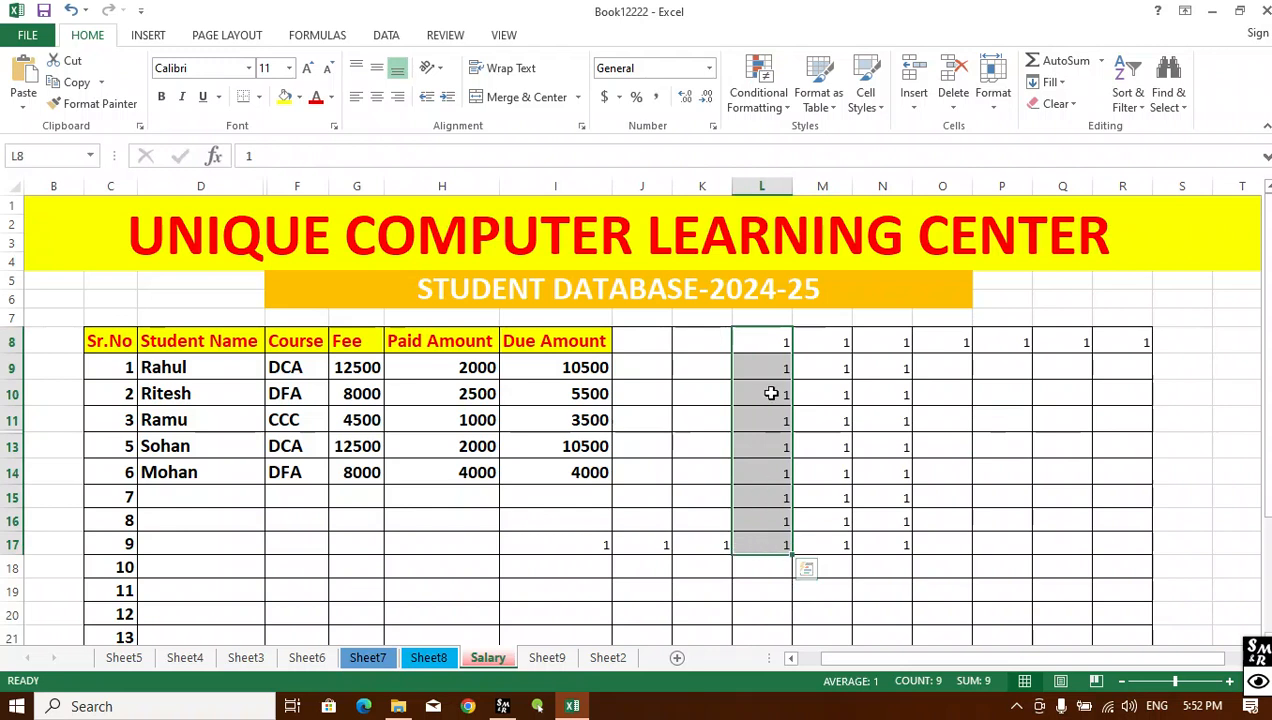
drag(775, 337, 773, 373)
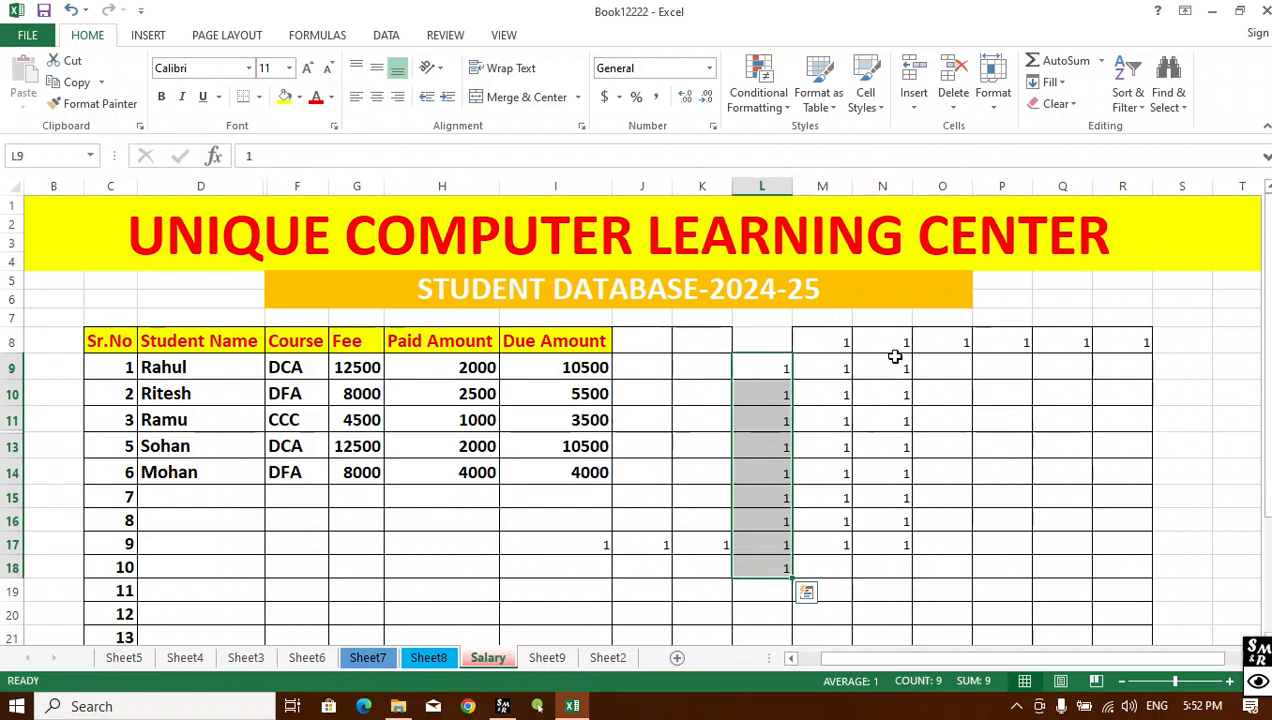
key(ctrl+z)
click(958, 413)
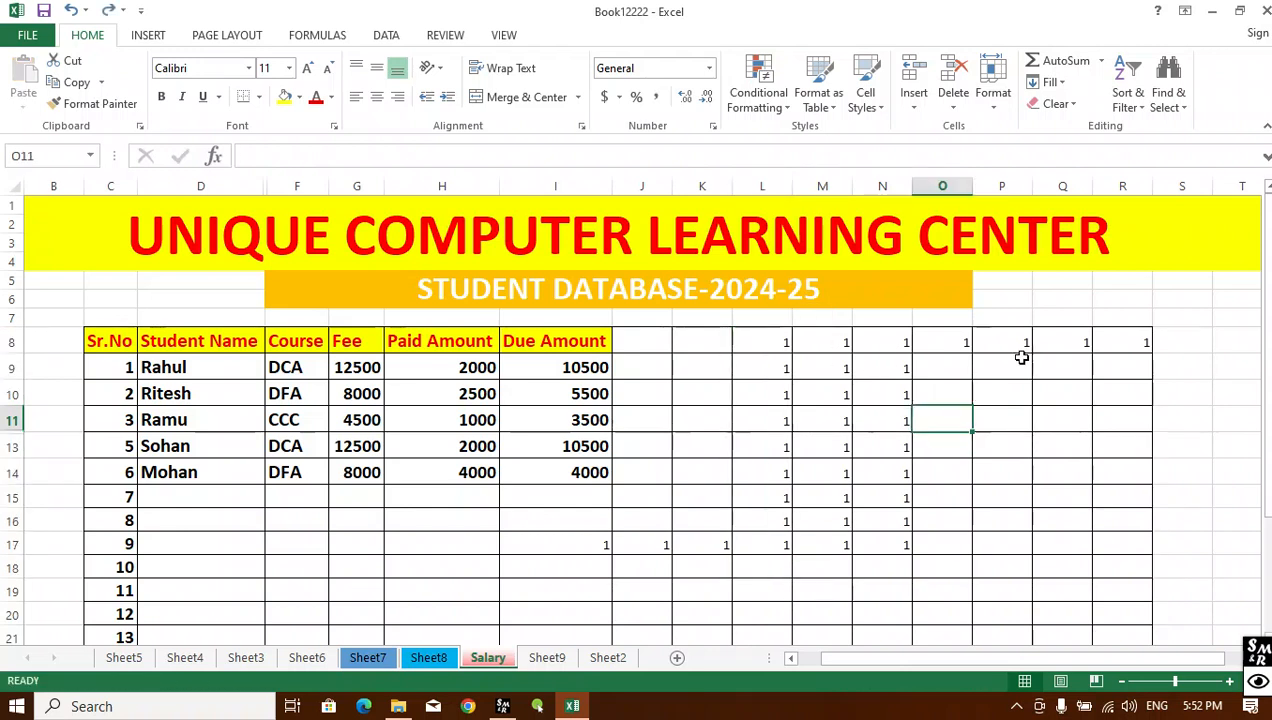
click(1050, 82)
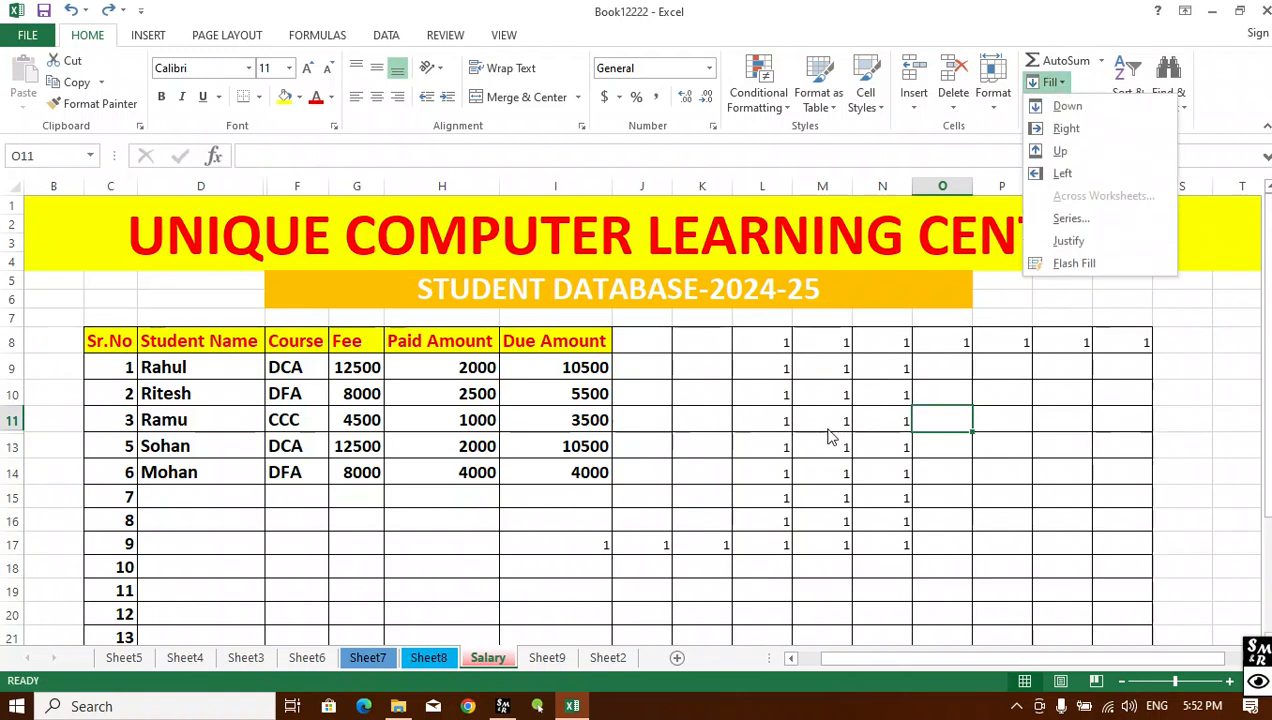
click(1062, 395)
key(Down)
key(Down)
key(Down)
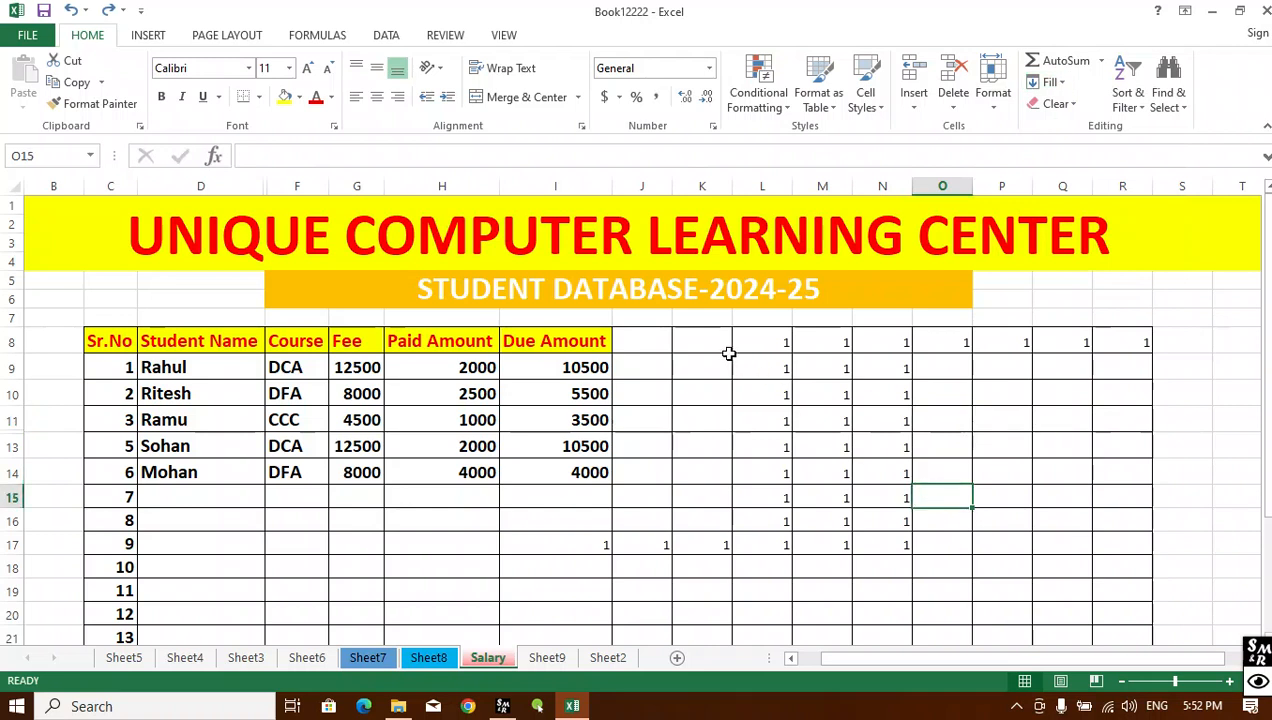
Step: Clear the sample values from the range J8:R17
drag(647, 342, 1118, 539)
key(Delete)
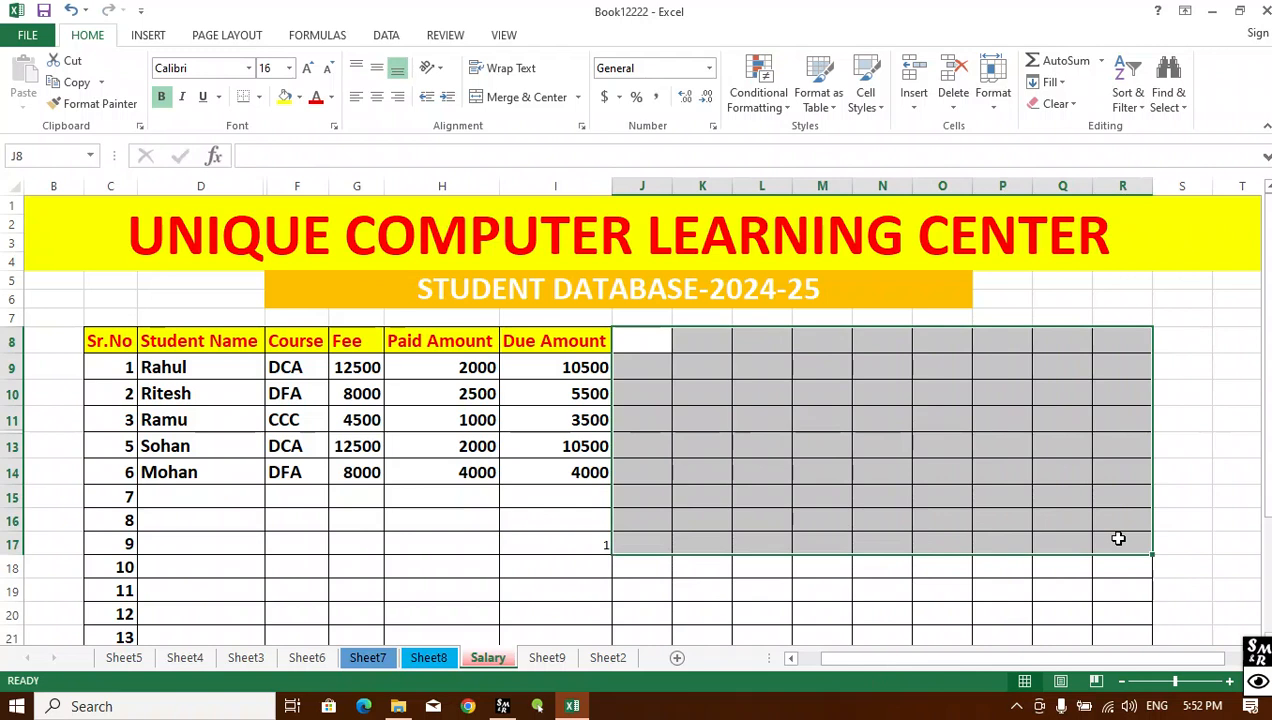
Step: Clear the leftover value in I17 and the Due Amount values in I9:I14
click(590, 546)
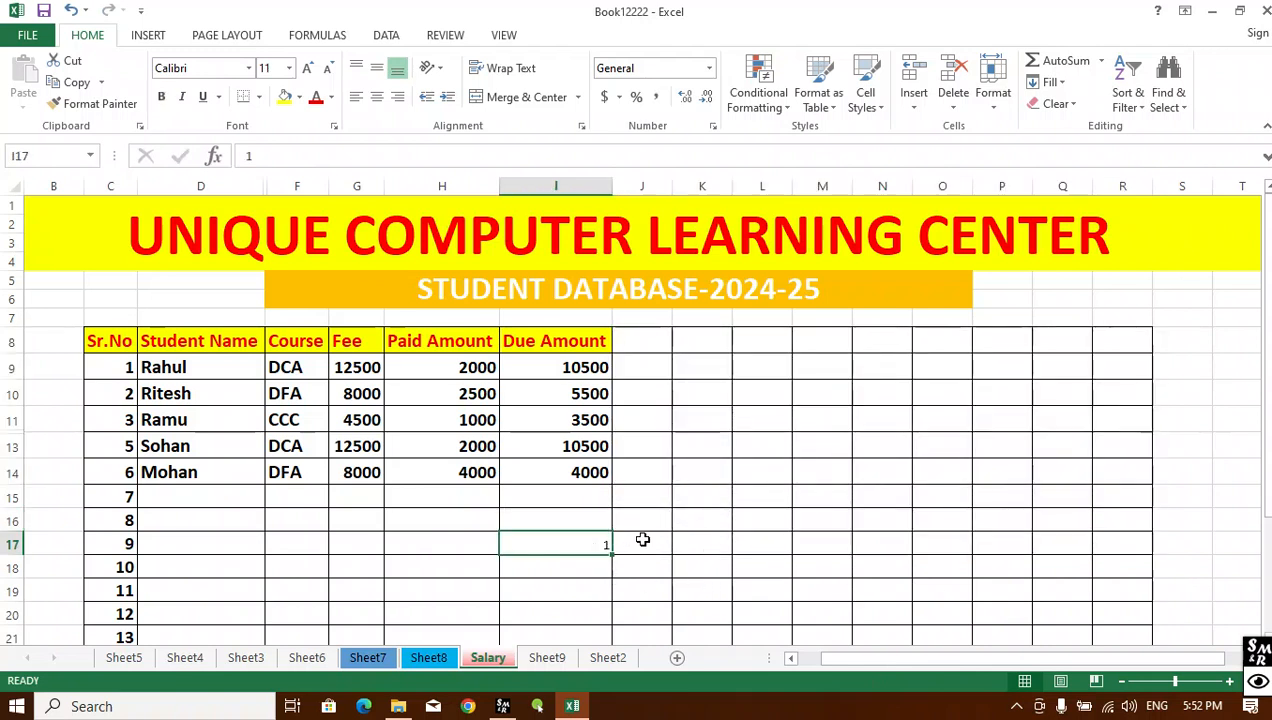
key(Delete)
click(855, 418)
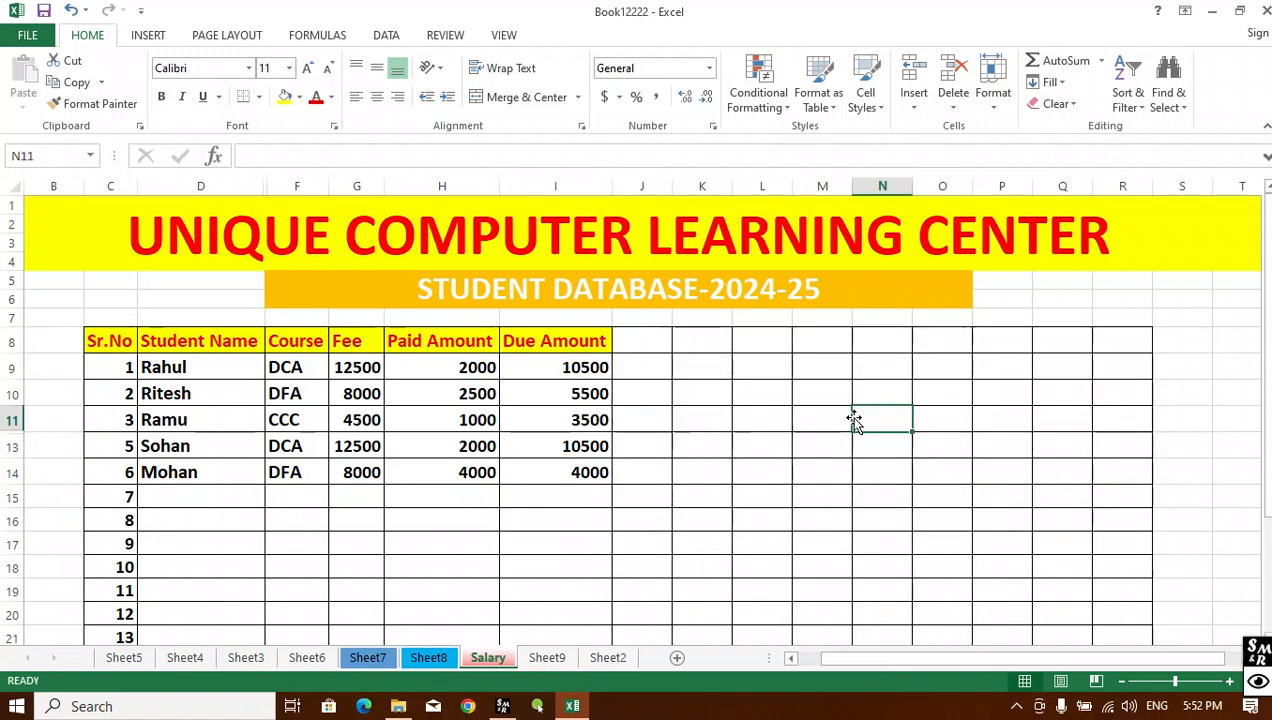
drag(551, 369, 557, 477)
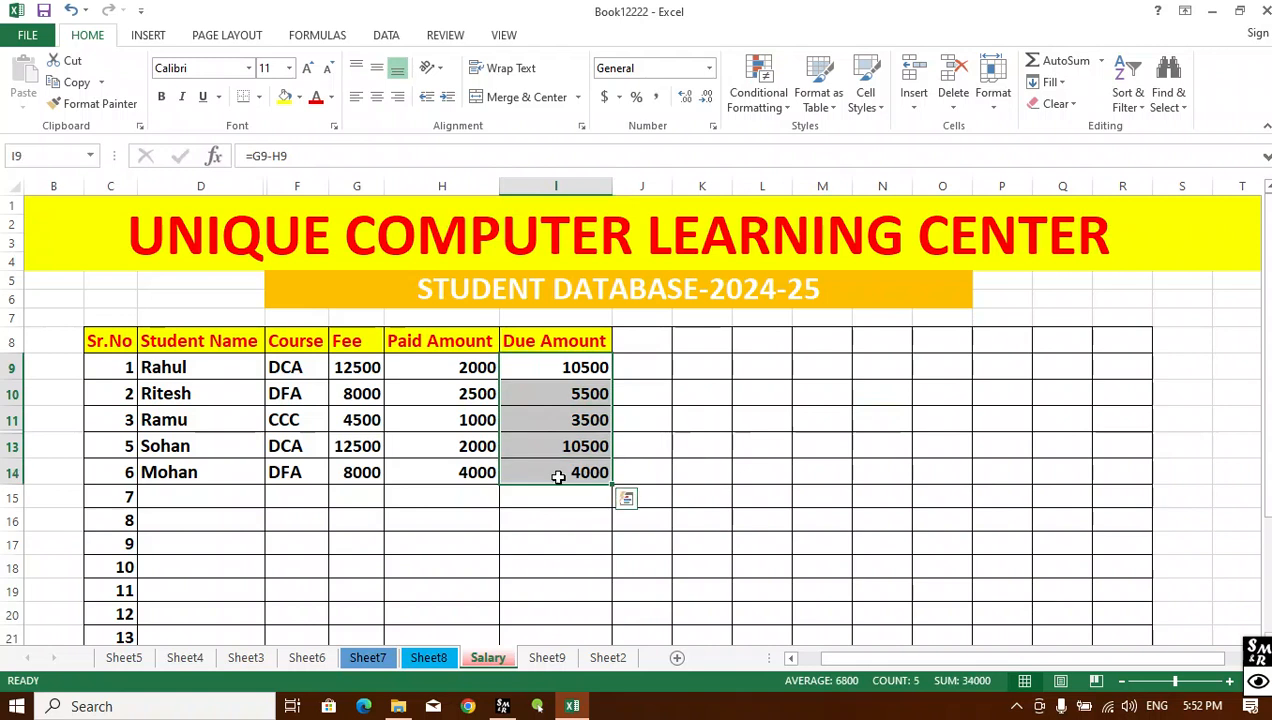
key(Delete)
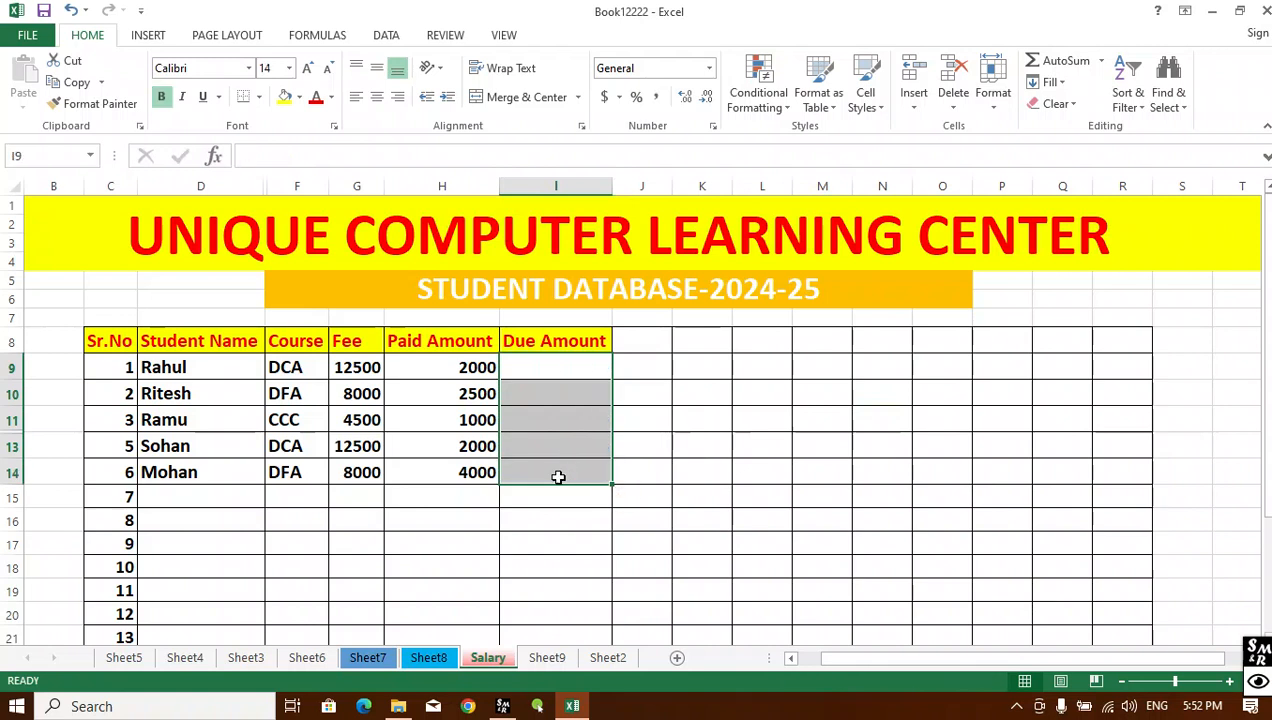
Step: Enter the formula =sum(H9:H14) in cell I11 of the Due Amount column
click(549, 424)
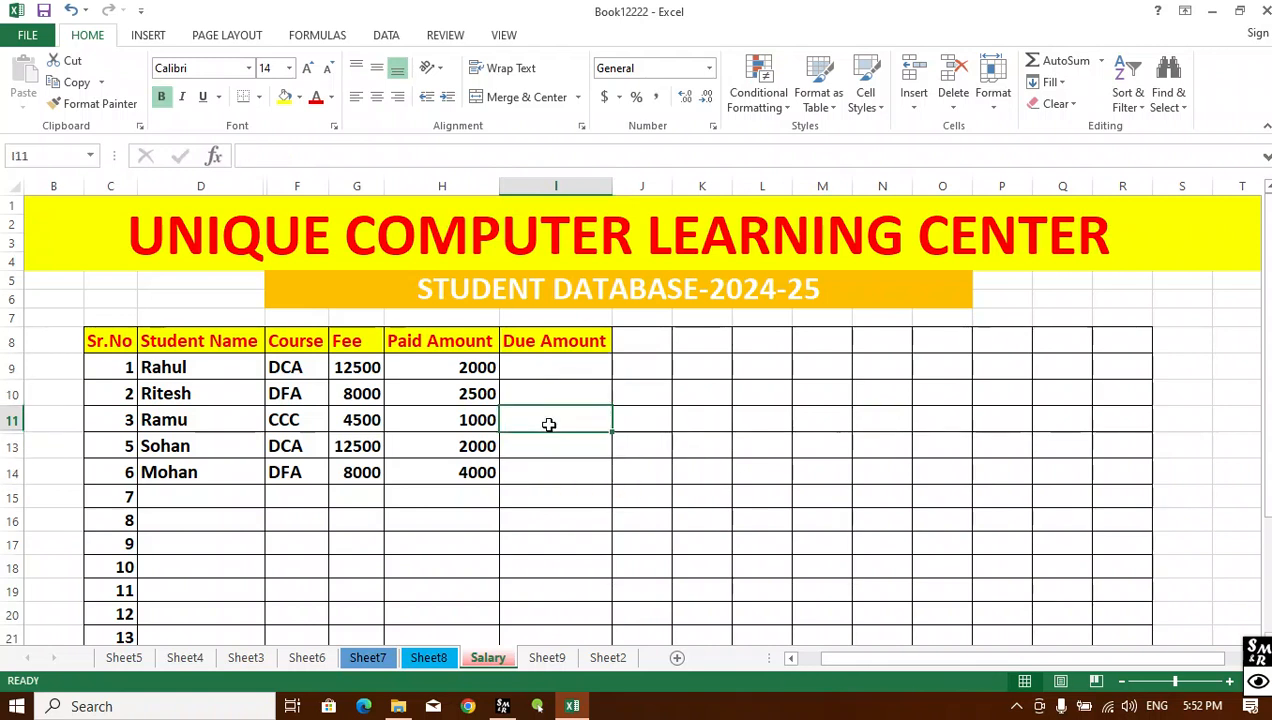
text(=)
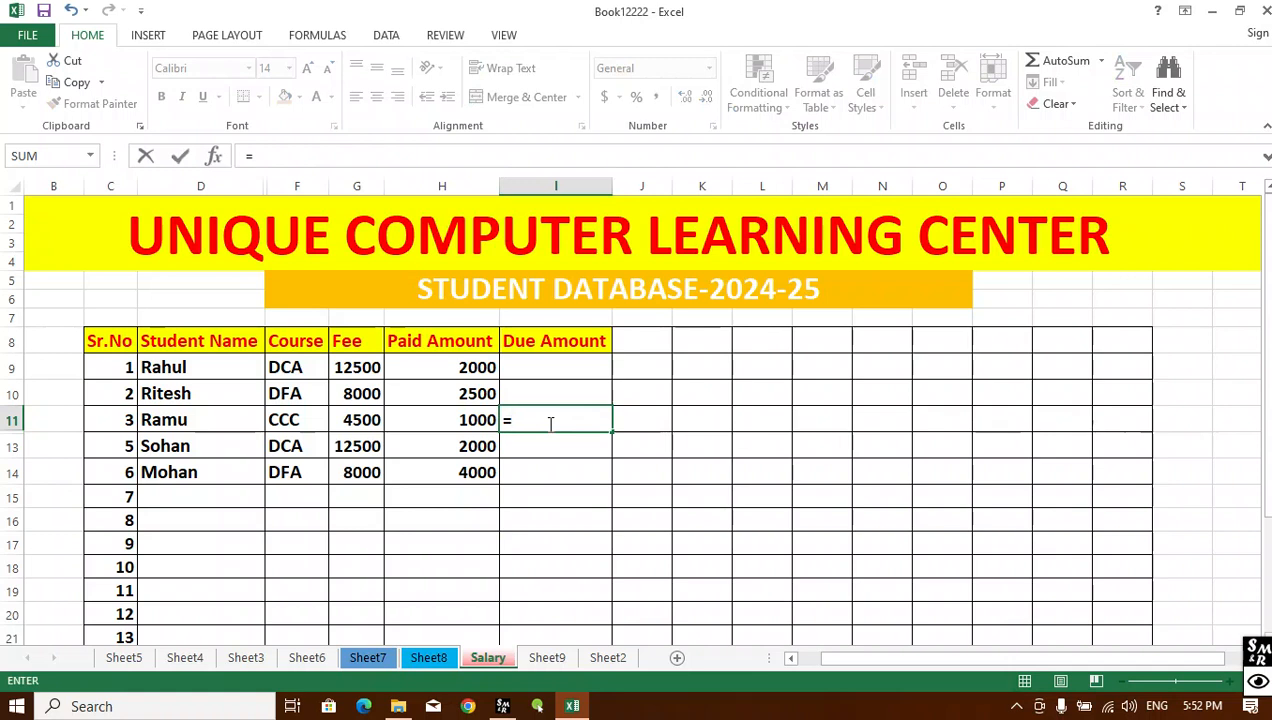
text(sum)
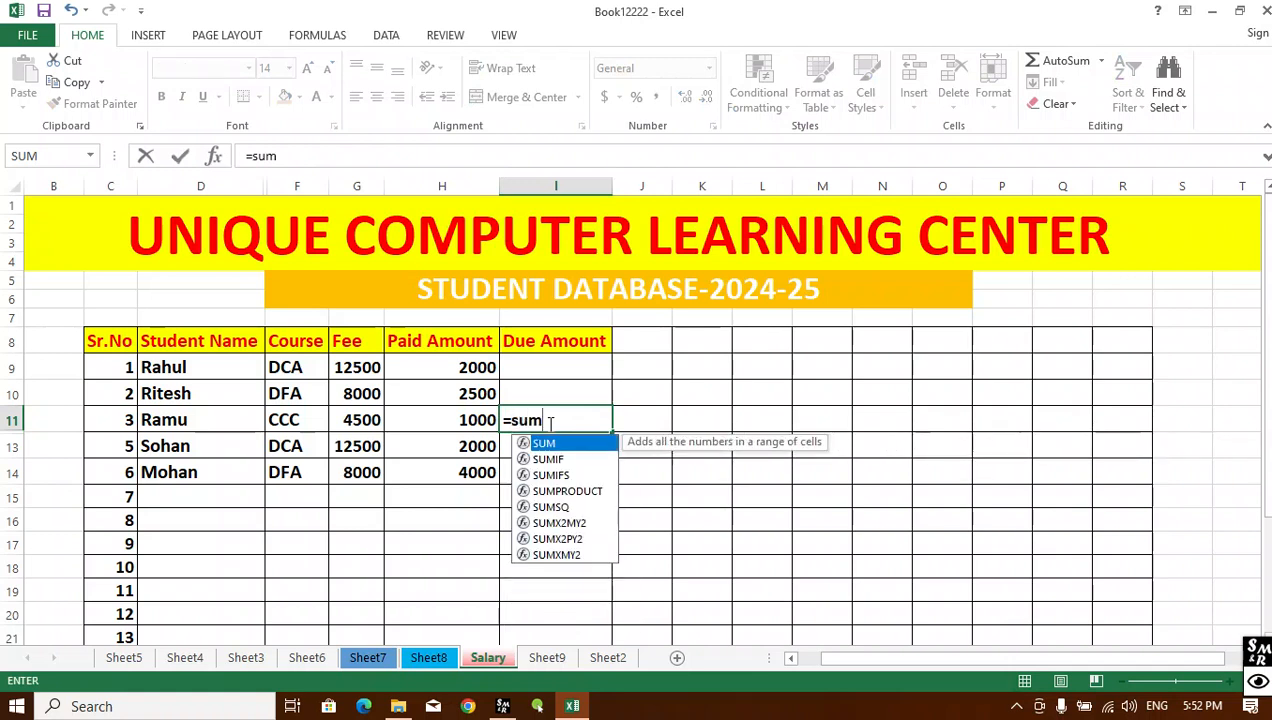
text(()
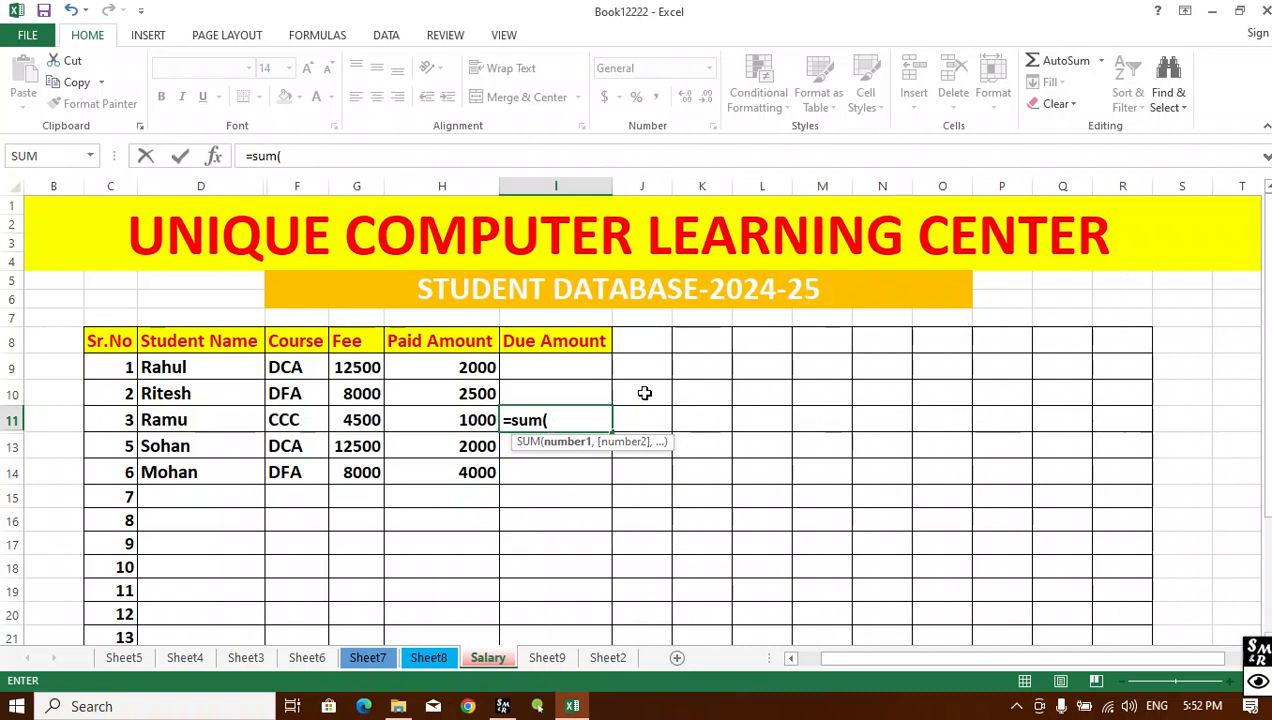
drag(446, 367, 441, 460)
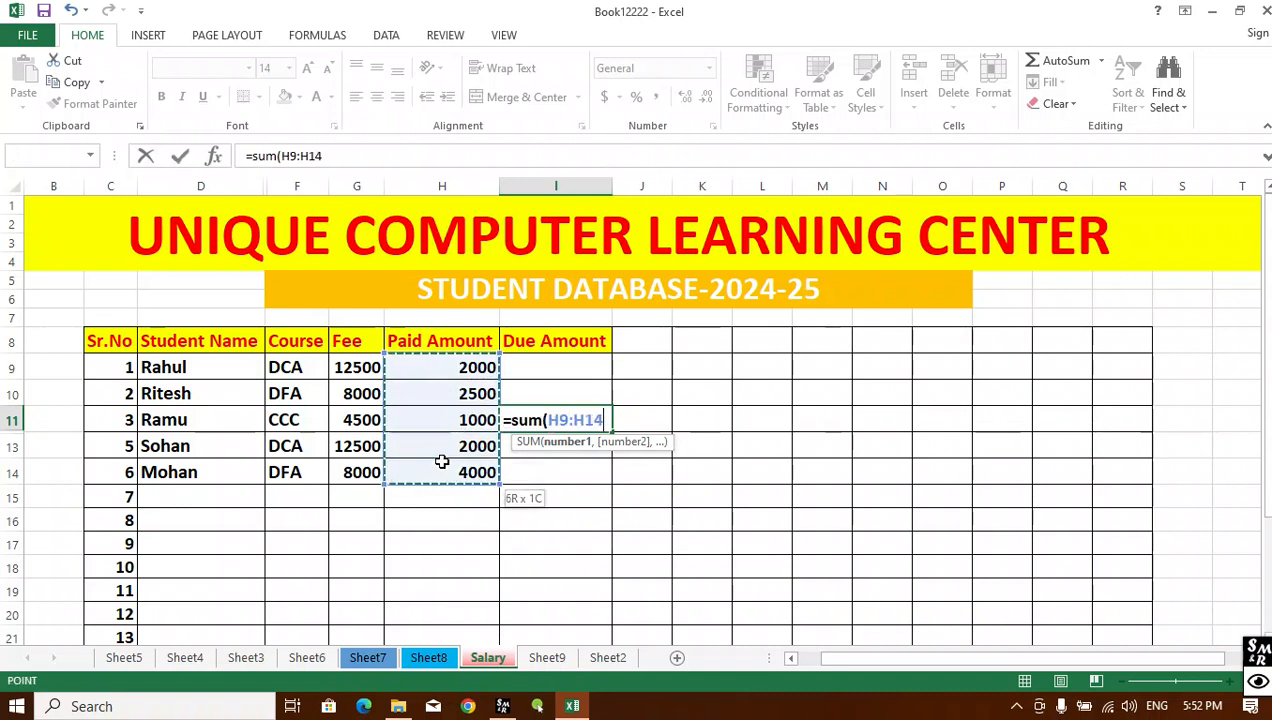
text())
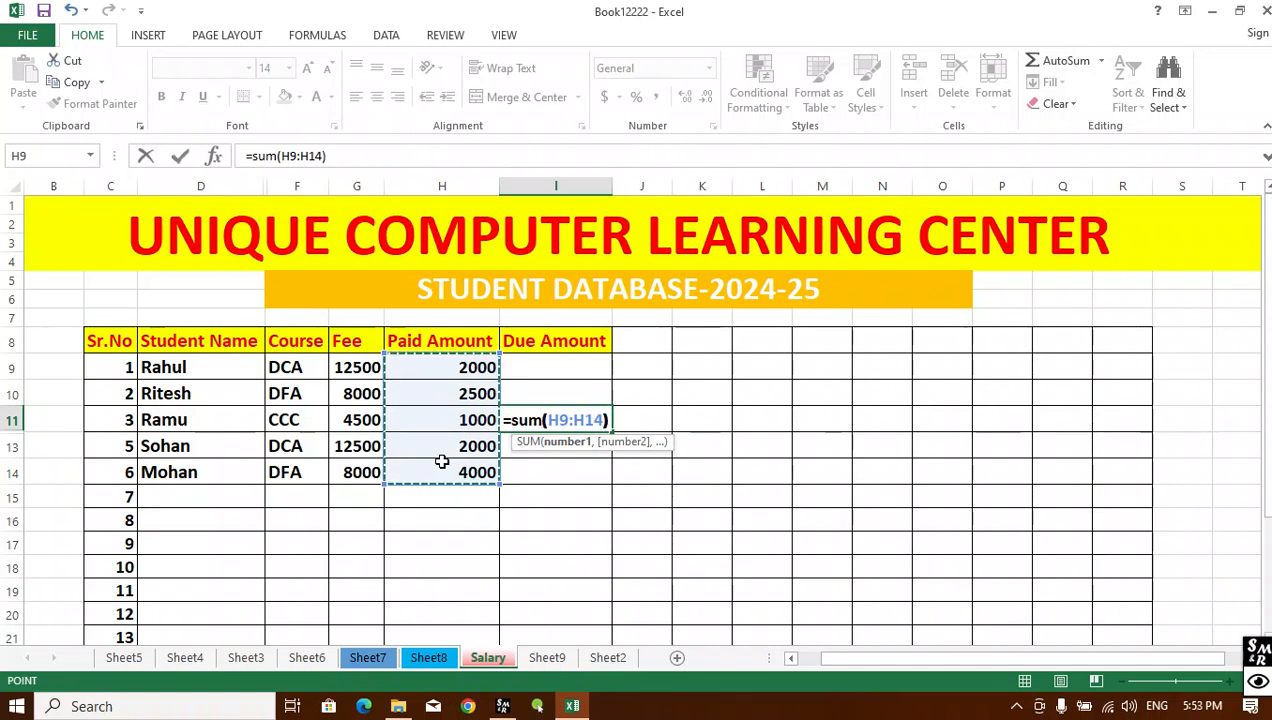
key(Return)
click(798, 462)
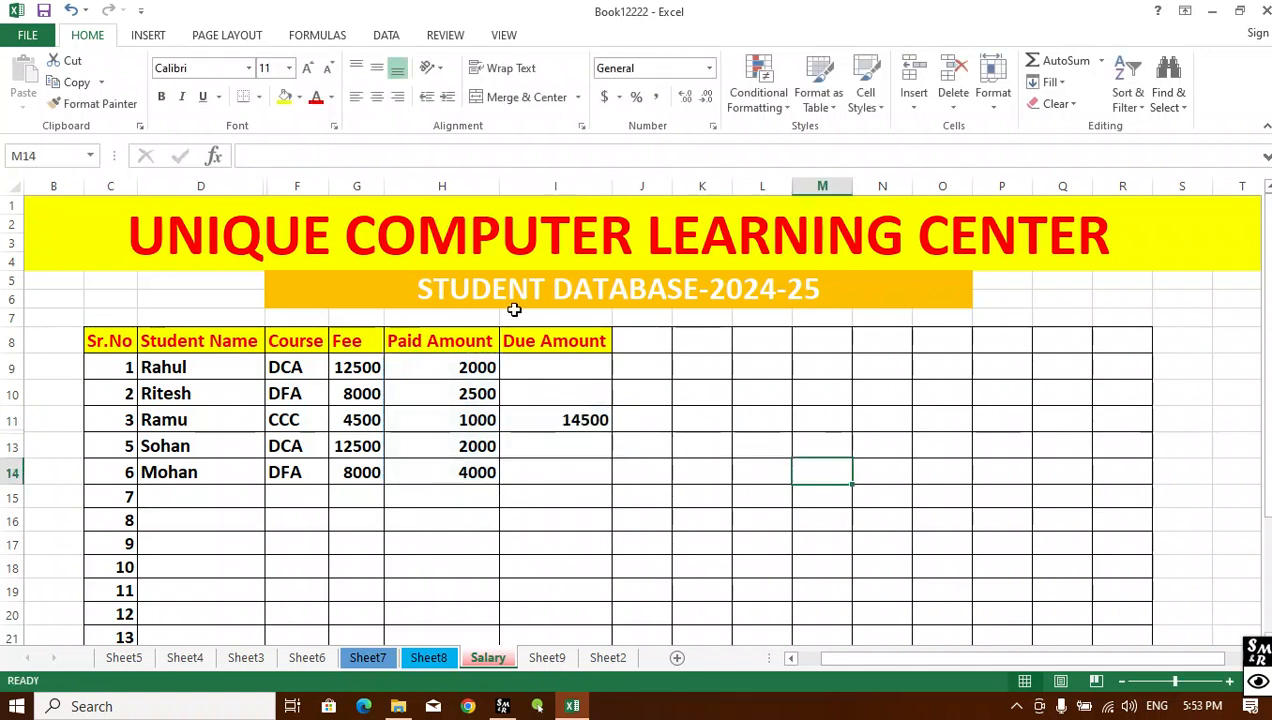
click(534, 424)
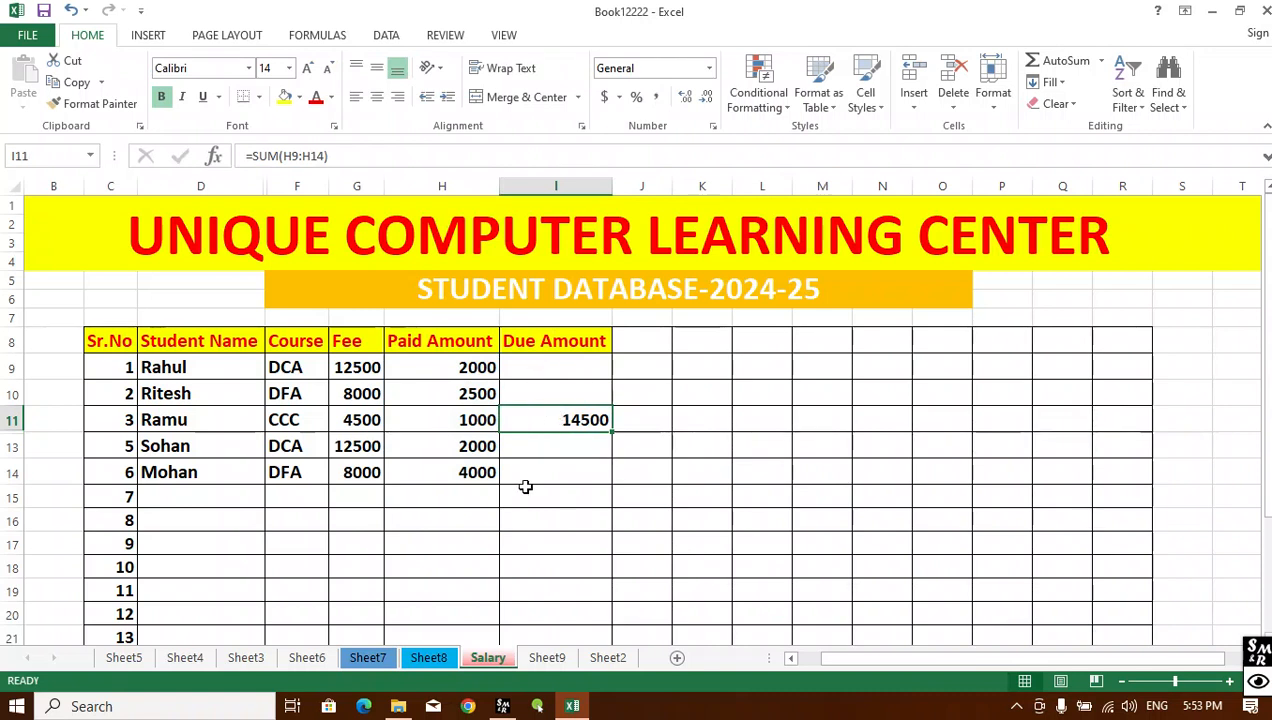
click(824, 471)
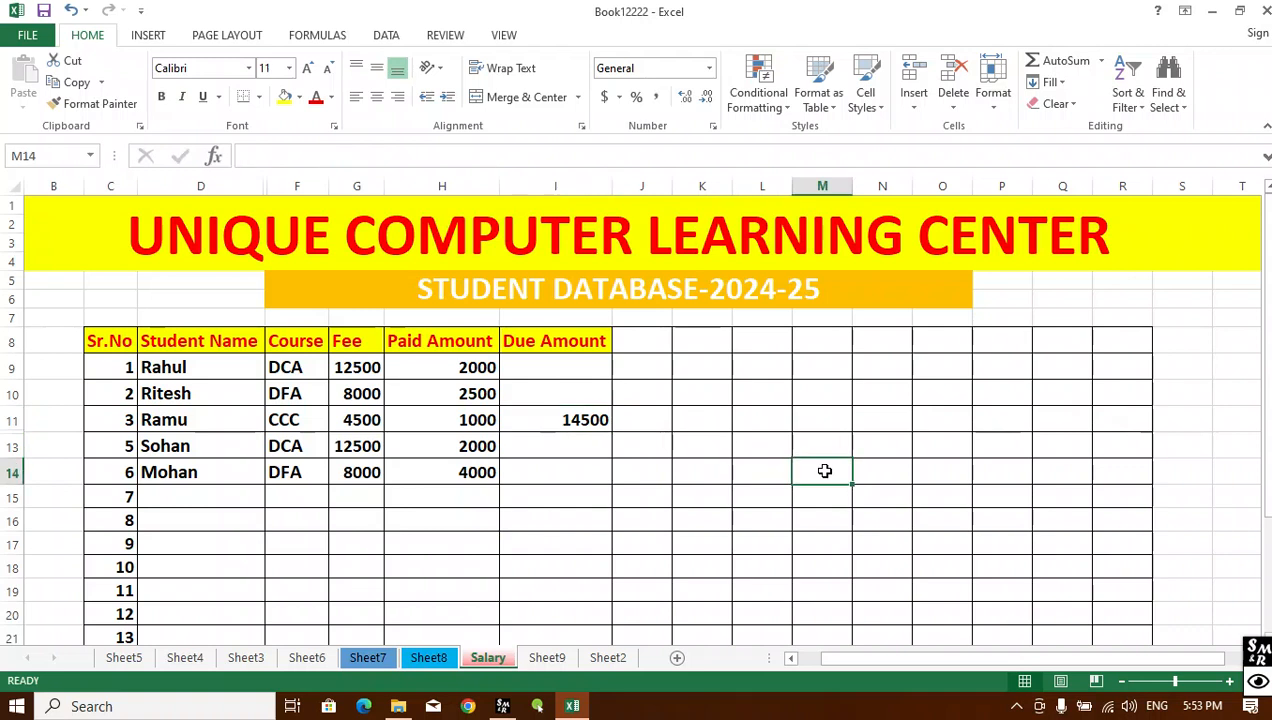
click(718, 528)
drag(539, 424, 532, 368)
click(752, 470)
drag(558, 420, 557, 471)
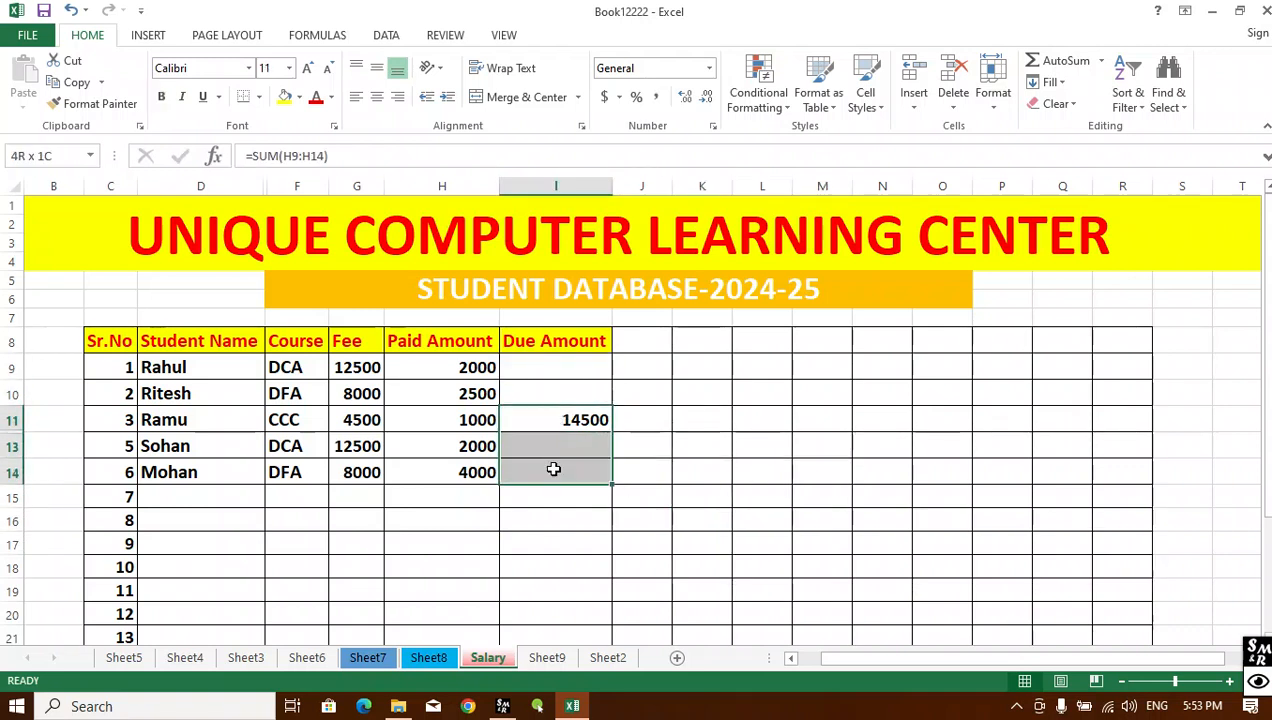
click(705, 451)
Step: Try to extend the sum formula in I11 down the Due Amount column, and undo that fill
click(536, 428)
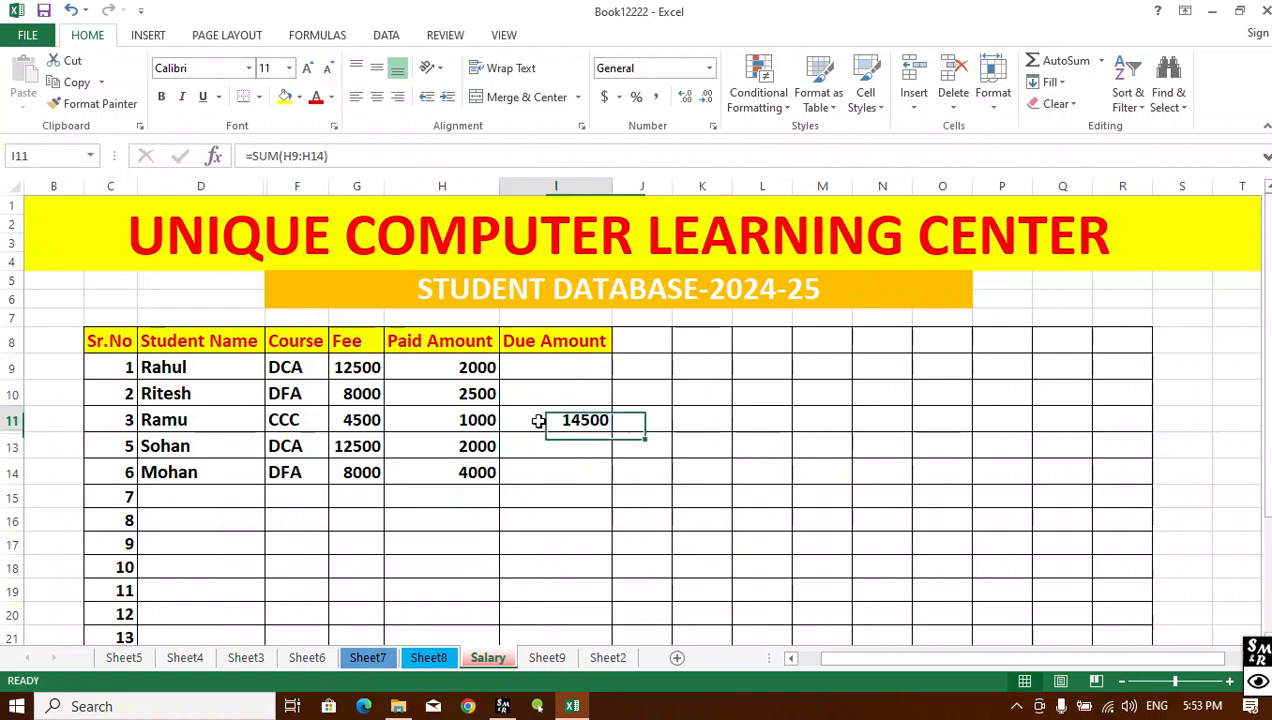
drag(611, 437, 620, 493)
key(ctrl+z)
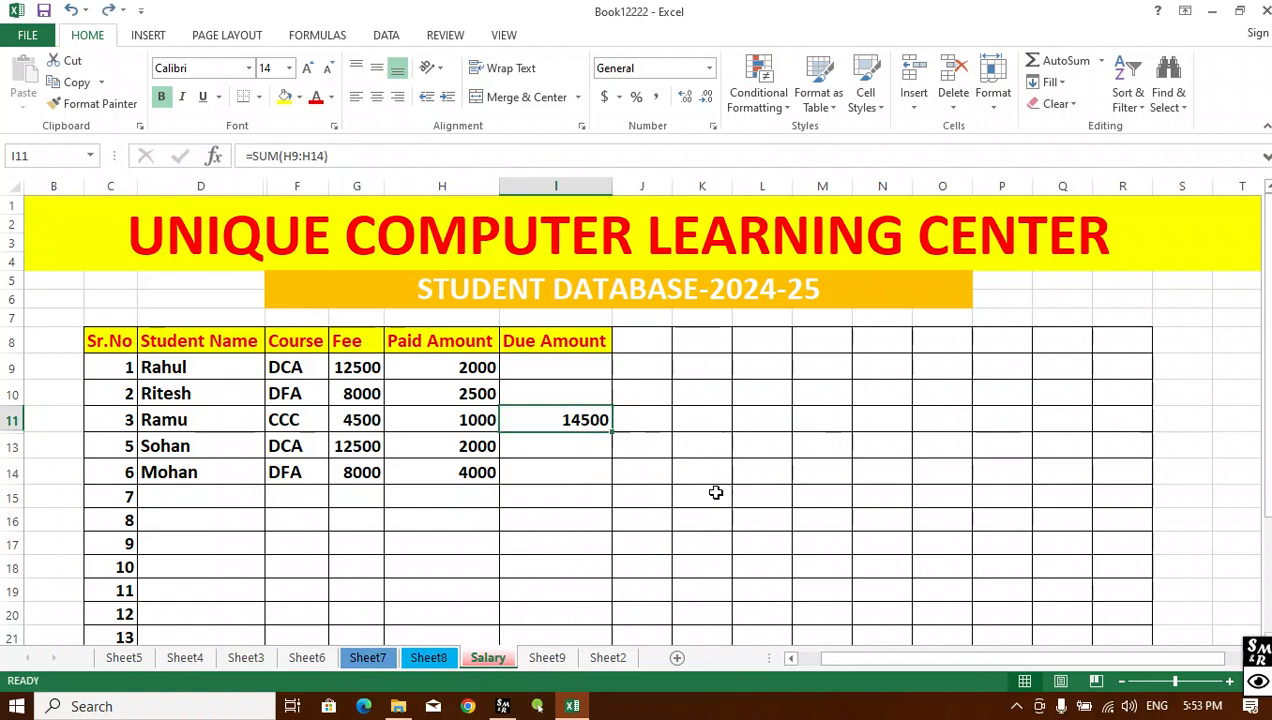
Step: Fill the sum formula of I11 upward through cell I9 with the Fill Up command
click(750, 490)
drag(570, 420, 566, 365)
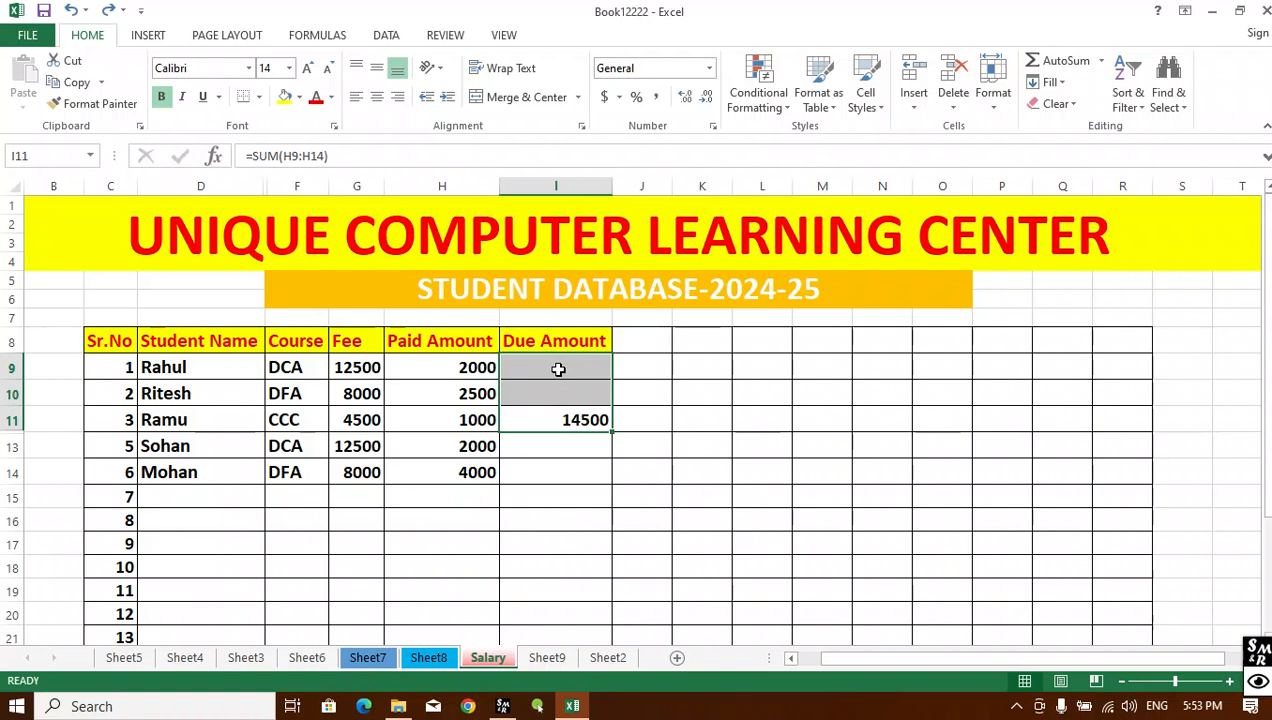
click(1050, 82)
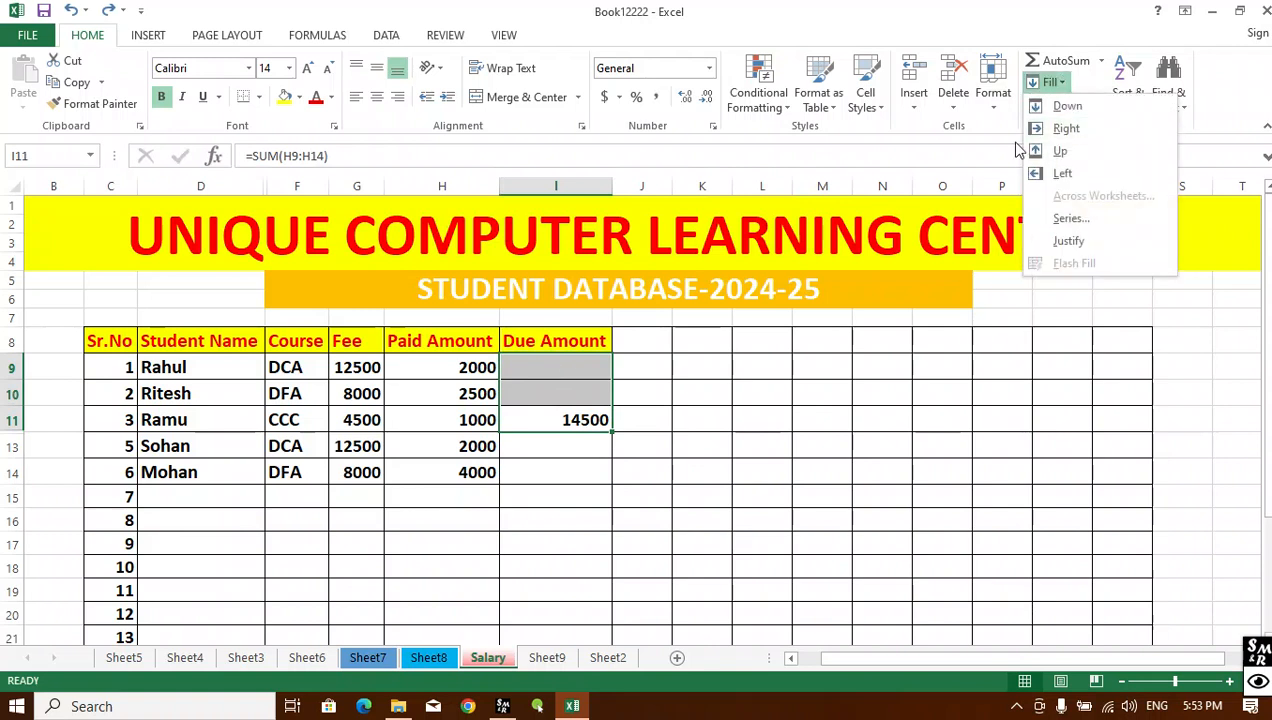
click(1067, 154)
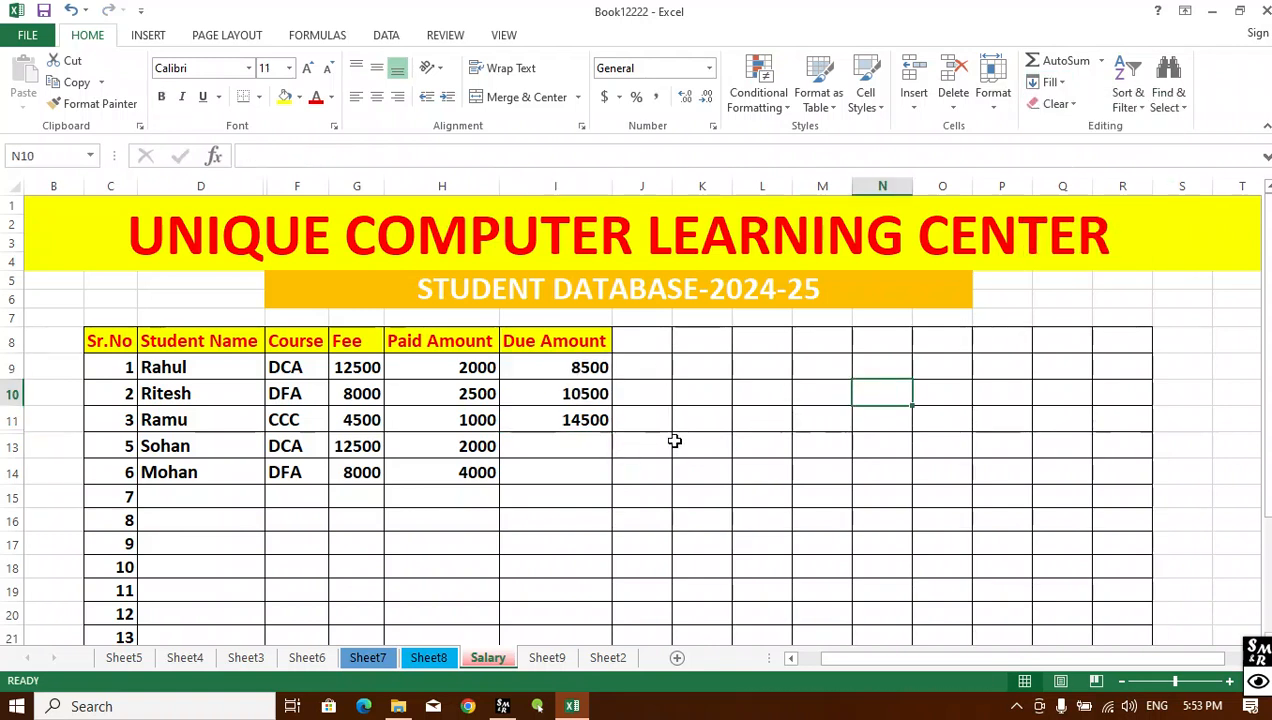
Step: Fill the sum formula of I11 downward through cell I14 with the Fill Down command
click(587, 420)
drag(588, 419, 590, 492)
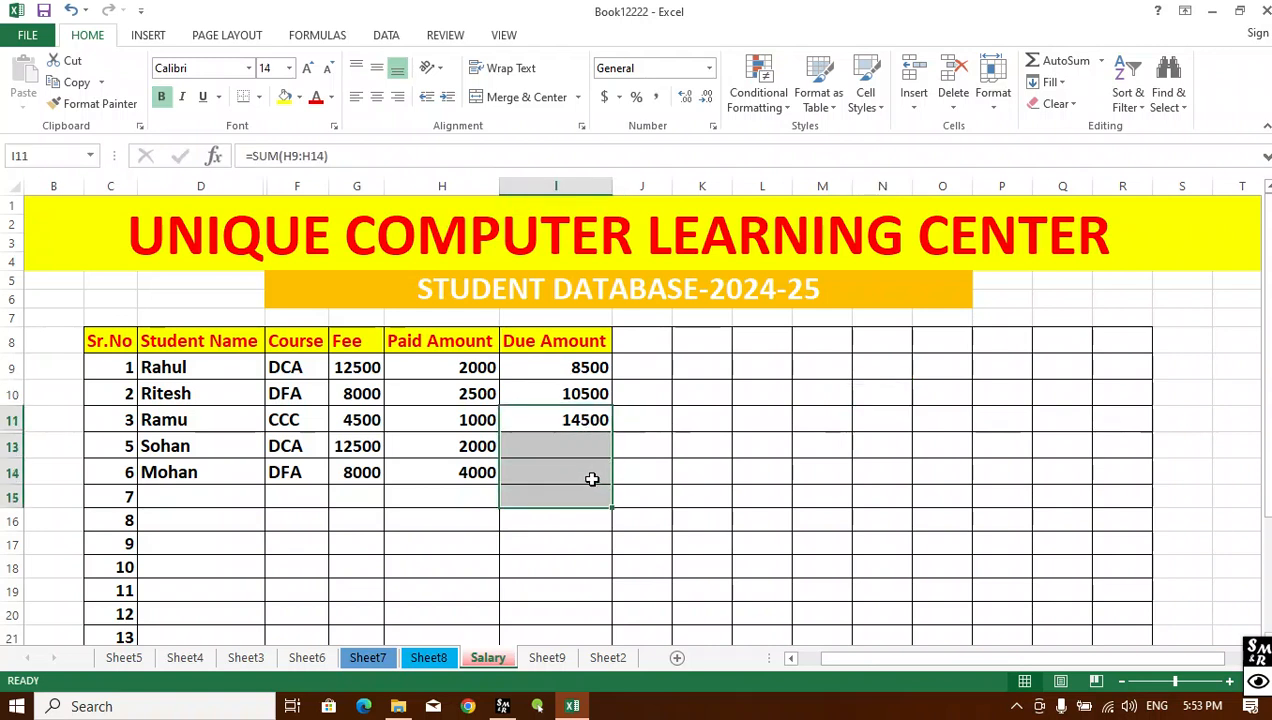
click(590, 476)
click(585, 422)
drag(585, 420, 590, 466)
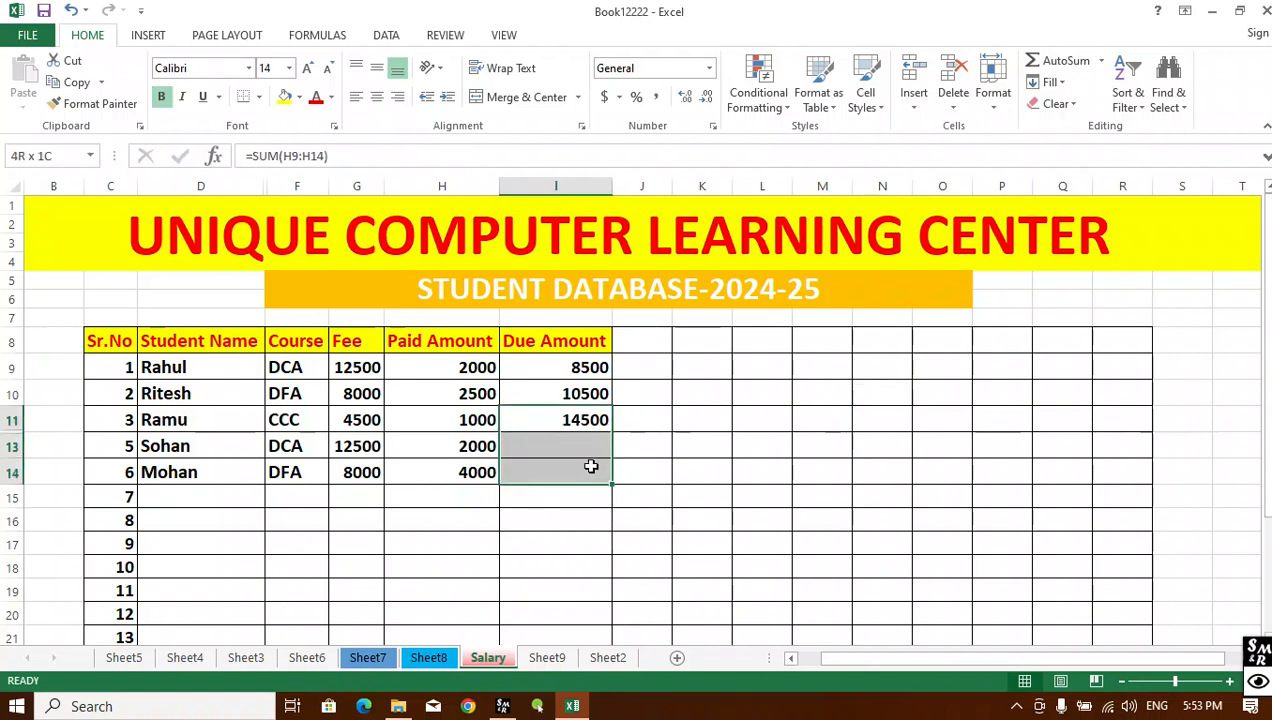
click(1050, 82)
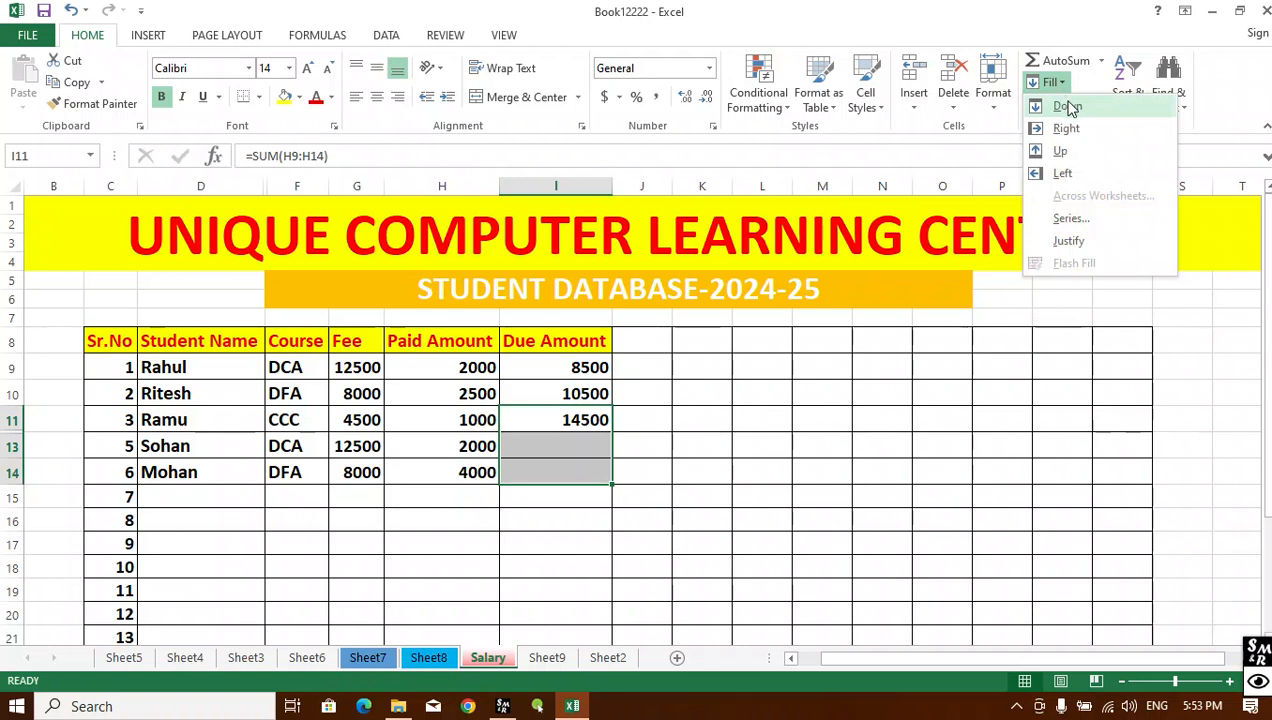
click(1067, 106)
click(796, 451)
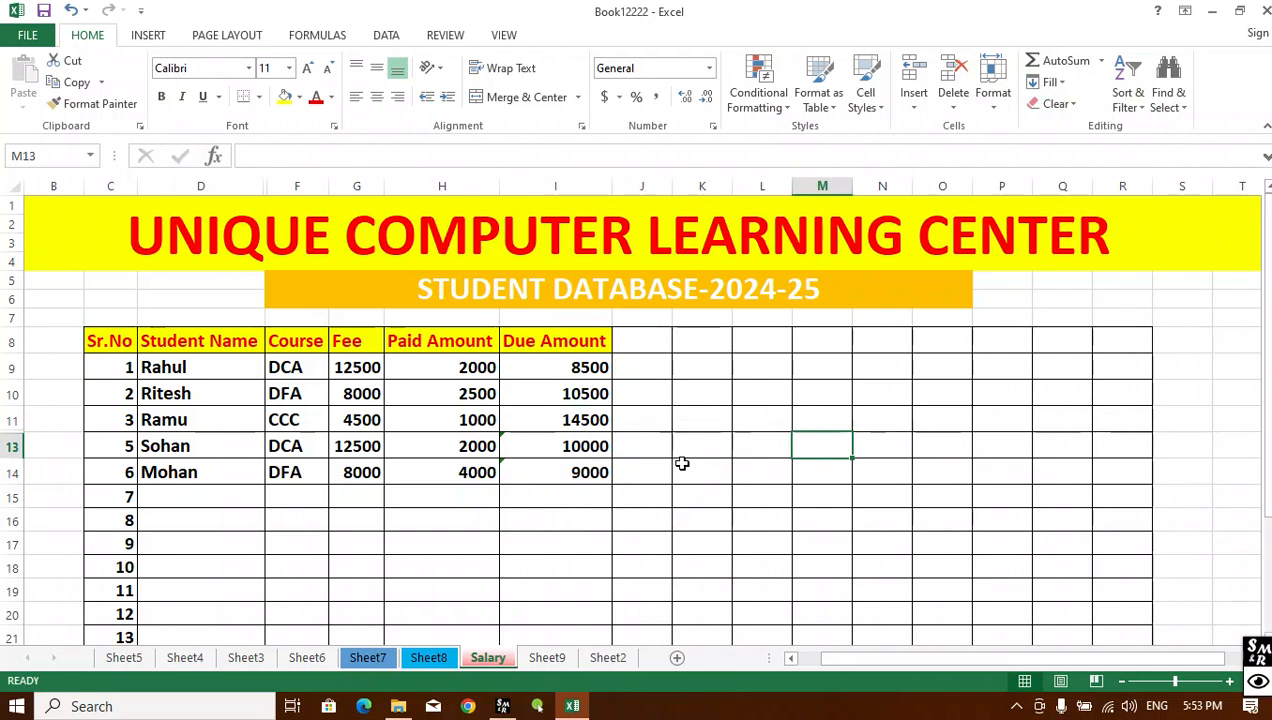
click(555, 442)
drag(556, 414, 568, 472)
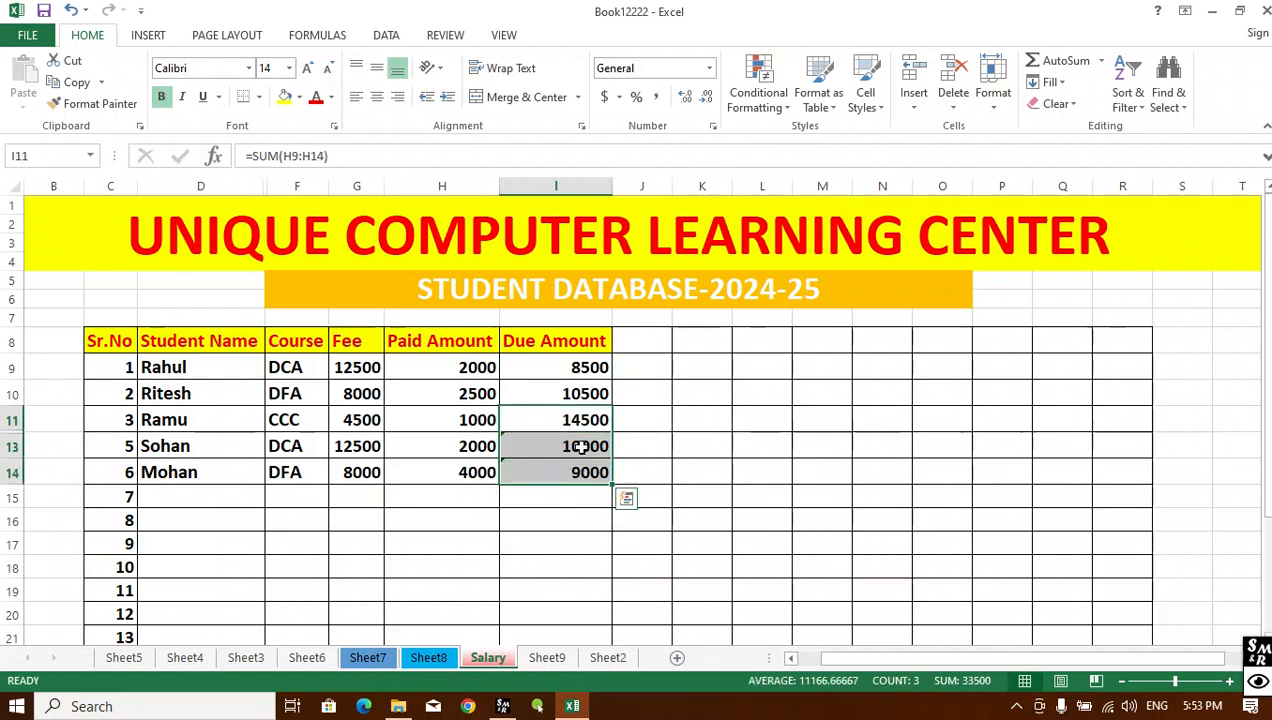
click(1050, 82)
click(1060, 110)
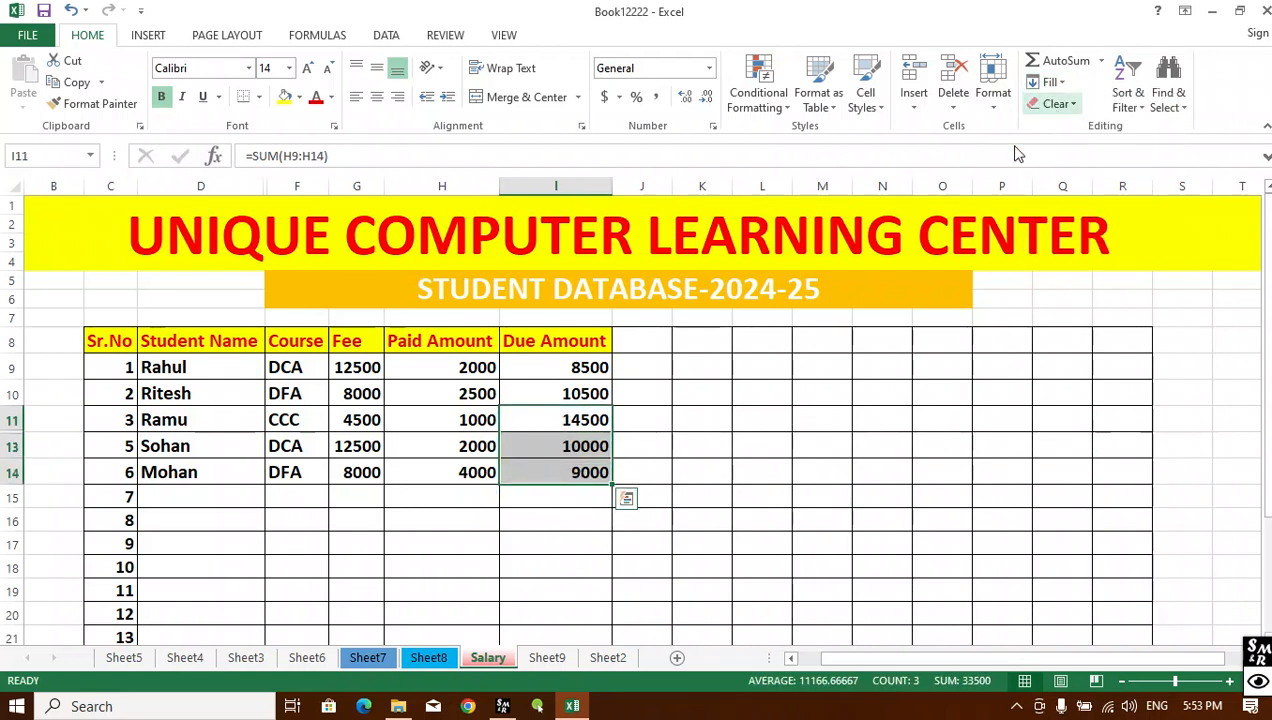
Step: Clear the filled sum formulas from the Due Amount cells I9:I14
click(711, 380)
drag(557, 367, 572, 472)
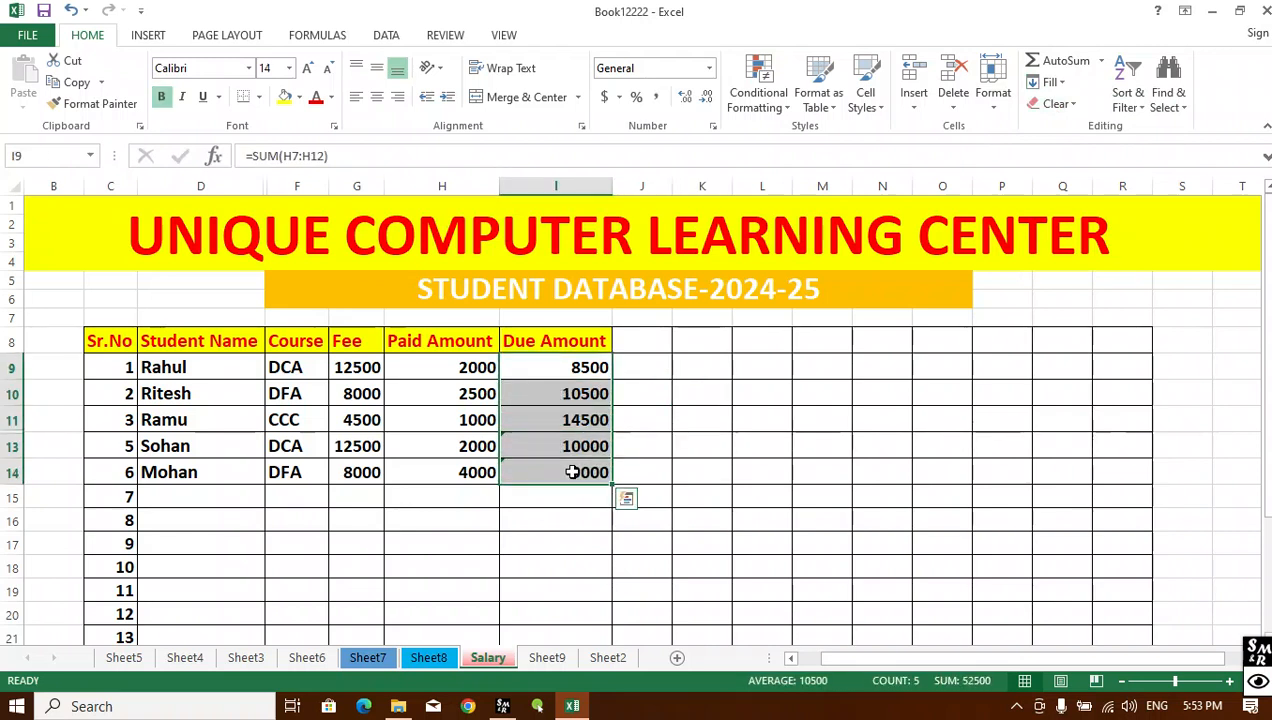
key(Delete)
Step: Enter the sample values 1, 2, 3 and 9 in cells L9 to O9
click(766, 376)
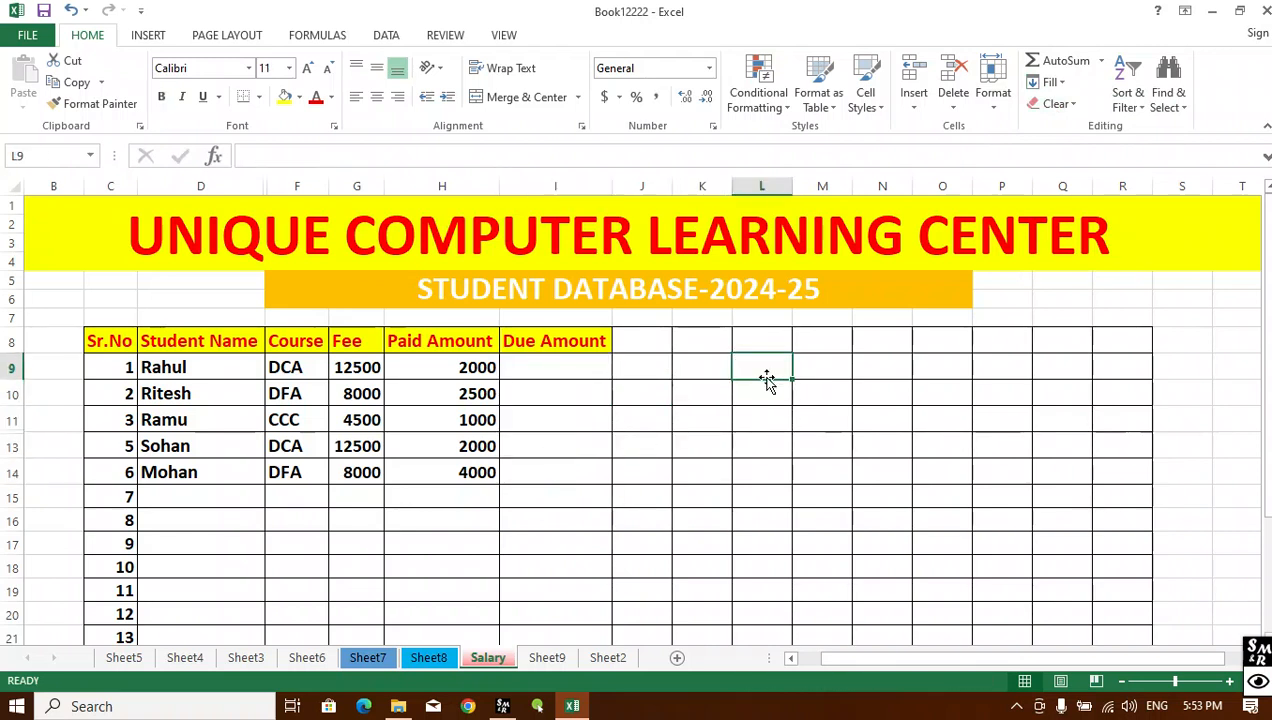
text(1)
key(Tab)
text(2)
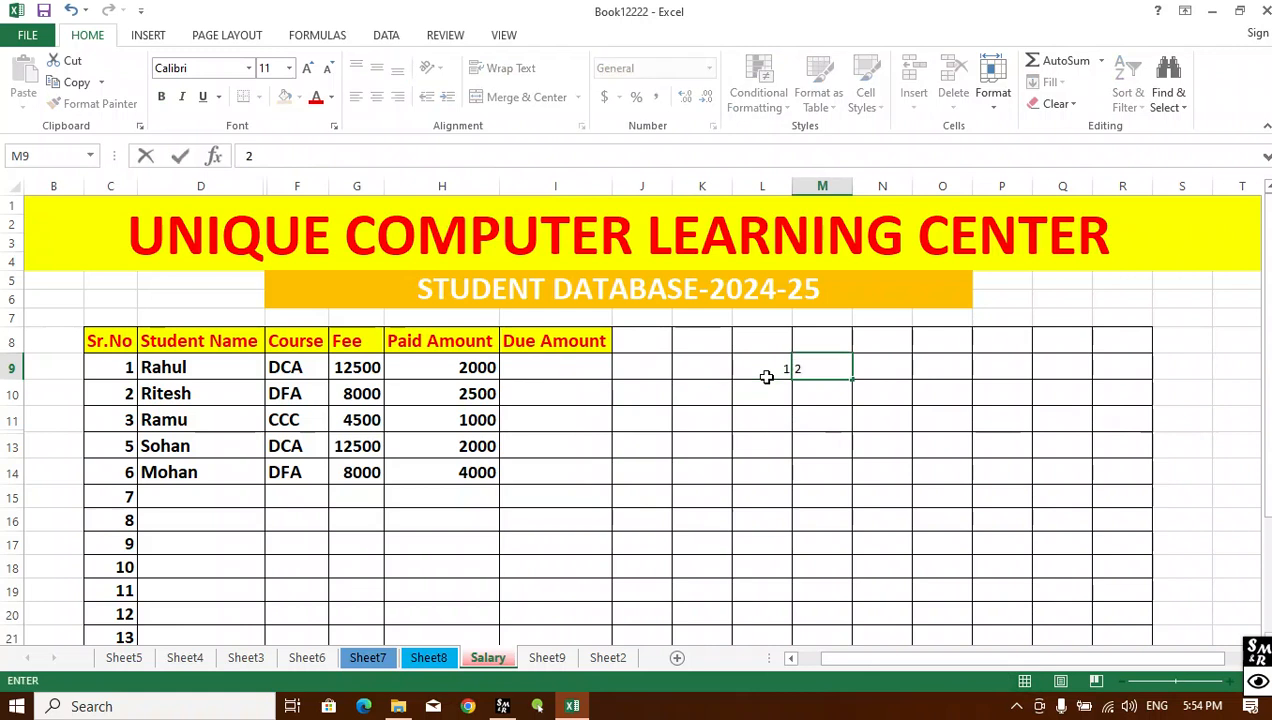
key(Tab)
text(3)
key(Return)
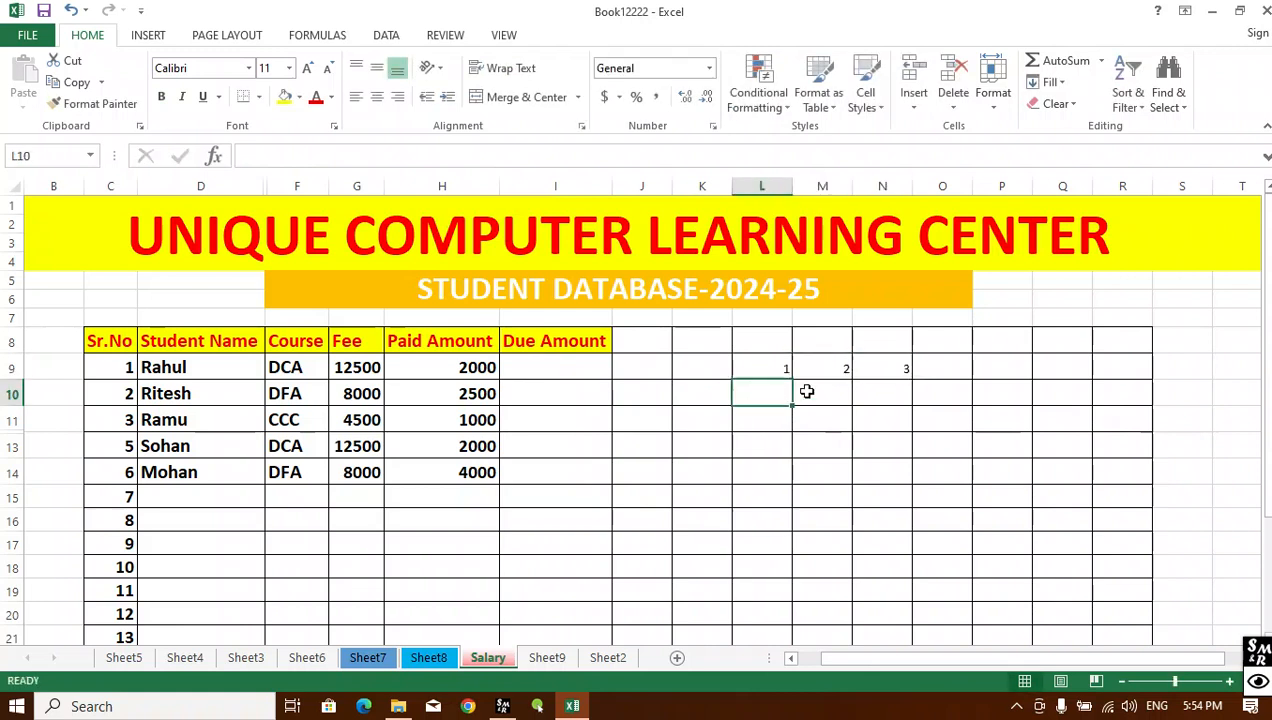
click(923, 369)
text(9)
Step: Enter the sample values 2, 5, 8 and 3 in cells L10 to O10
click(764, 403)
text(2)
key(Tab)
text(5)
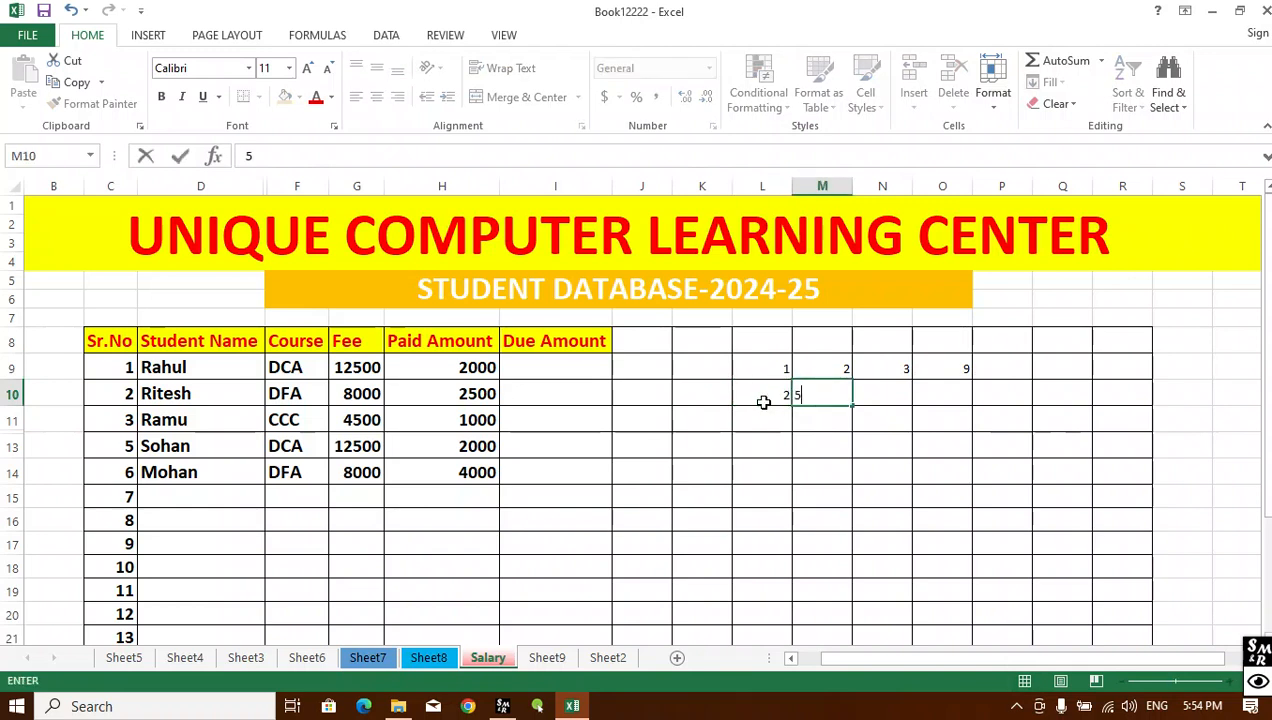
key(Tab)
text(8)
key(Tab)
text(3)
click(955, 470)
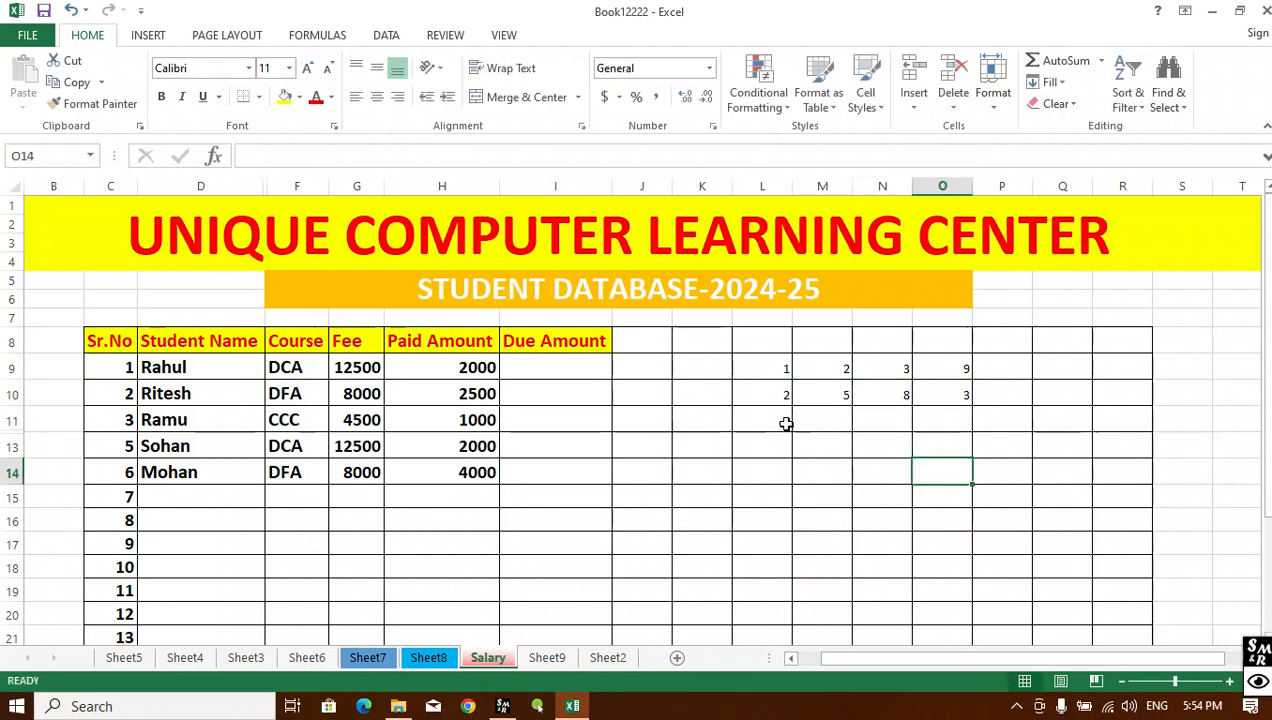
Step: Total L9:L10 in cell L11 with AutoSum
click(786, 424)
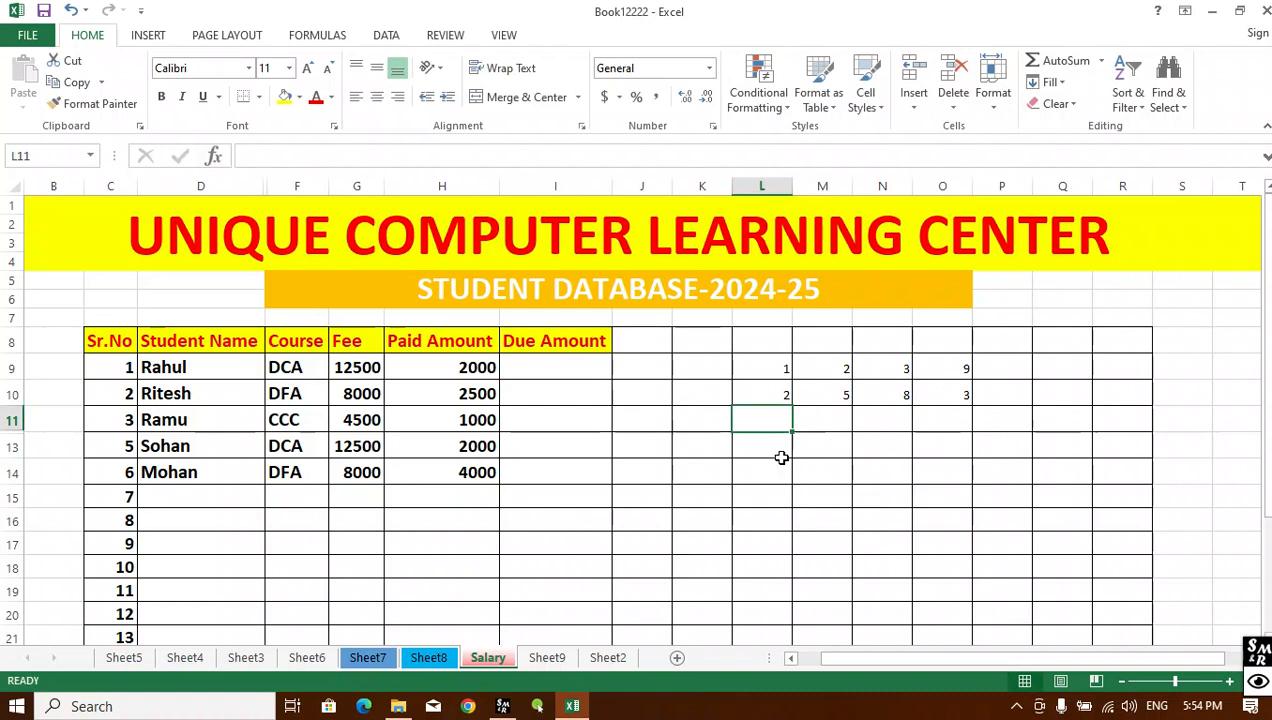
key(alt+equal)
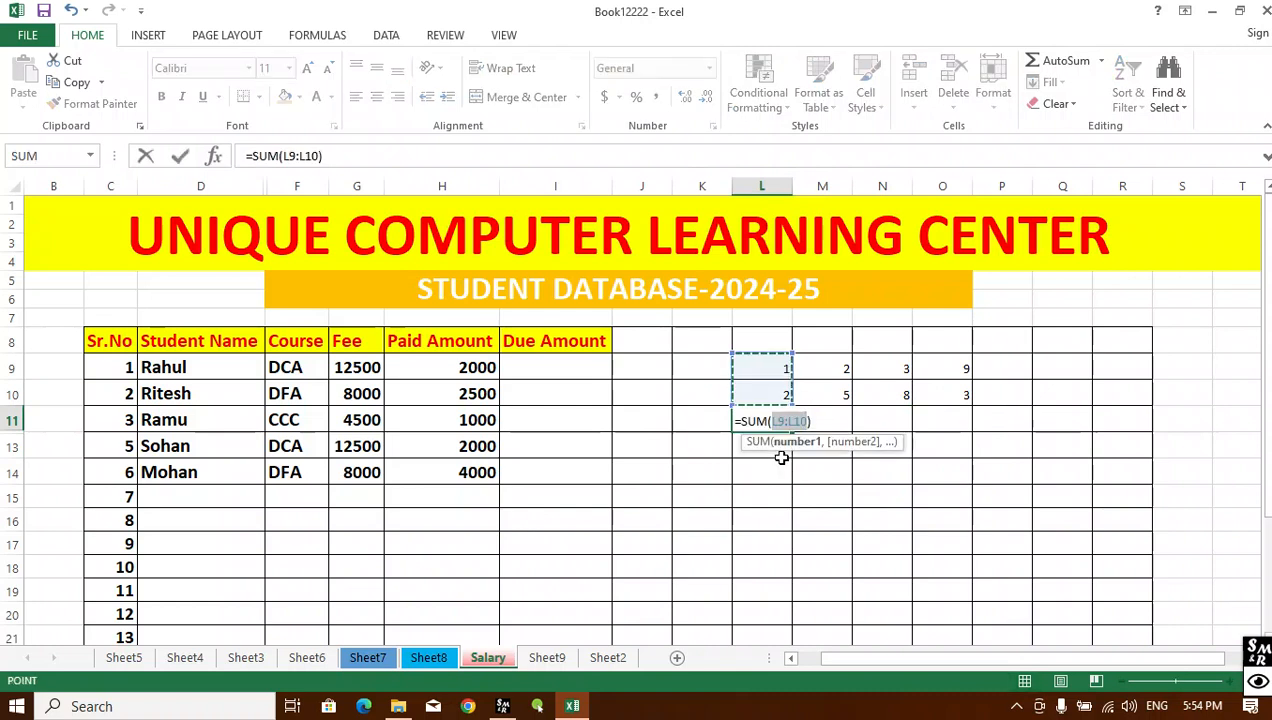
key(Return)
click(927, 466)
Step: Fill the sum formula in L11 to the right through cell O11
drag(758, 420, 945, 420)
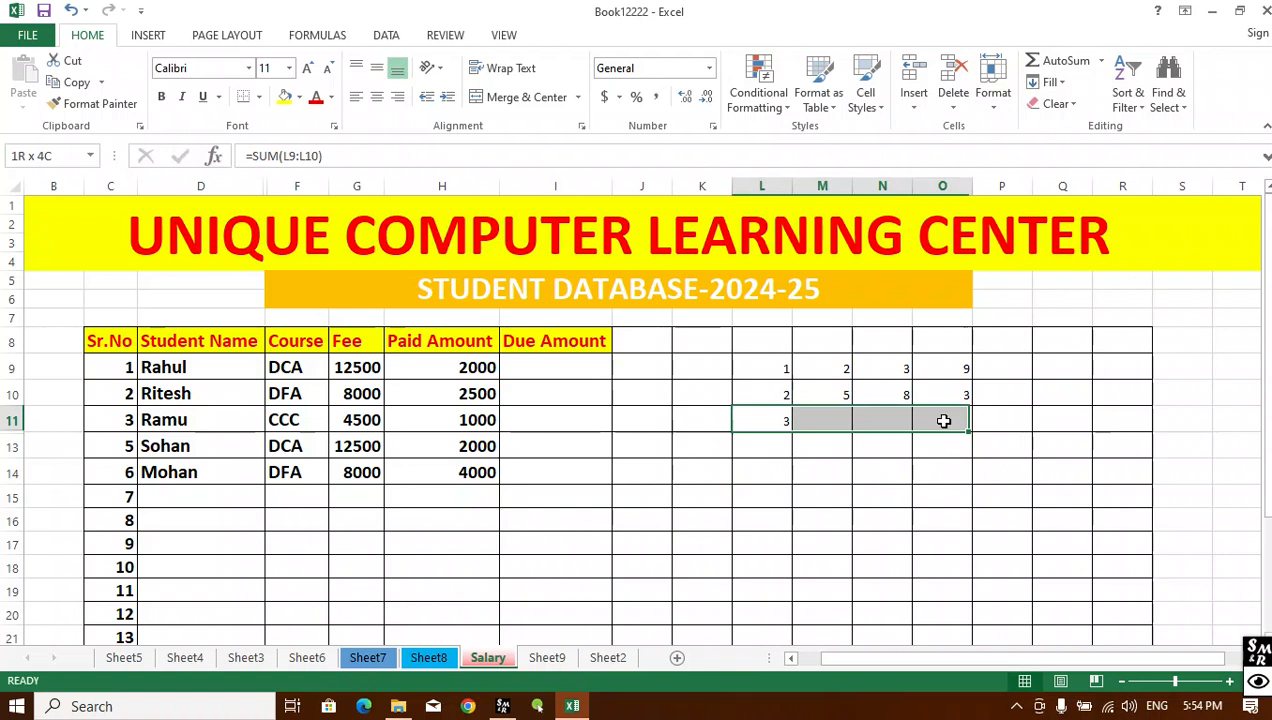
click(965, 472)
drag(758, 418, 933, 418)
click(1050, 83)
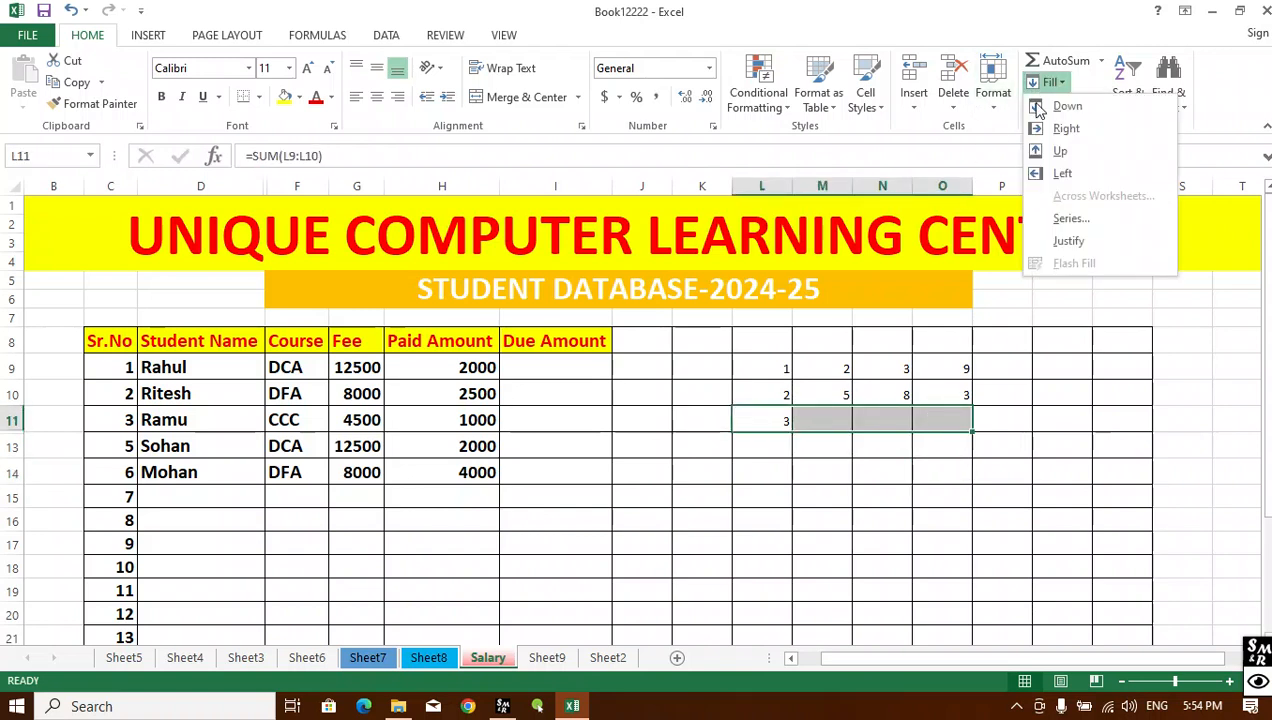
click(1060, 131)
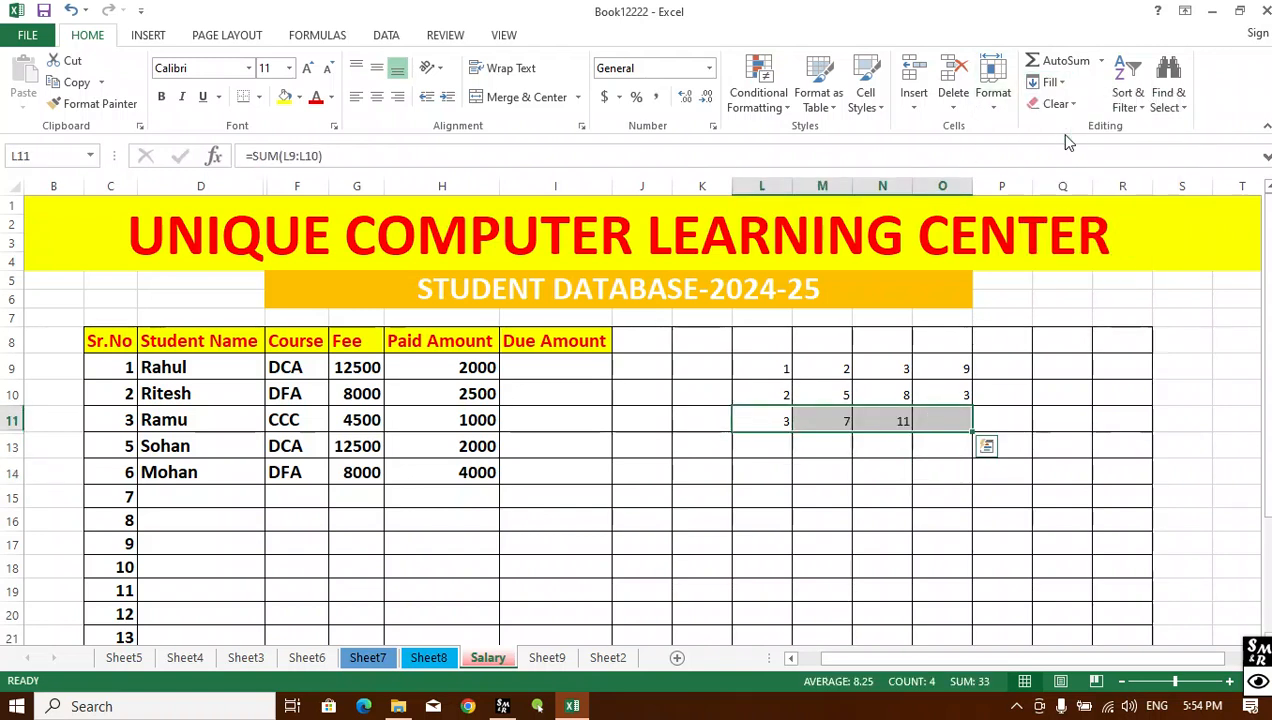
Step: Total O9:O11 in cell O13 with AutoSum
click(938, 449)
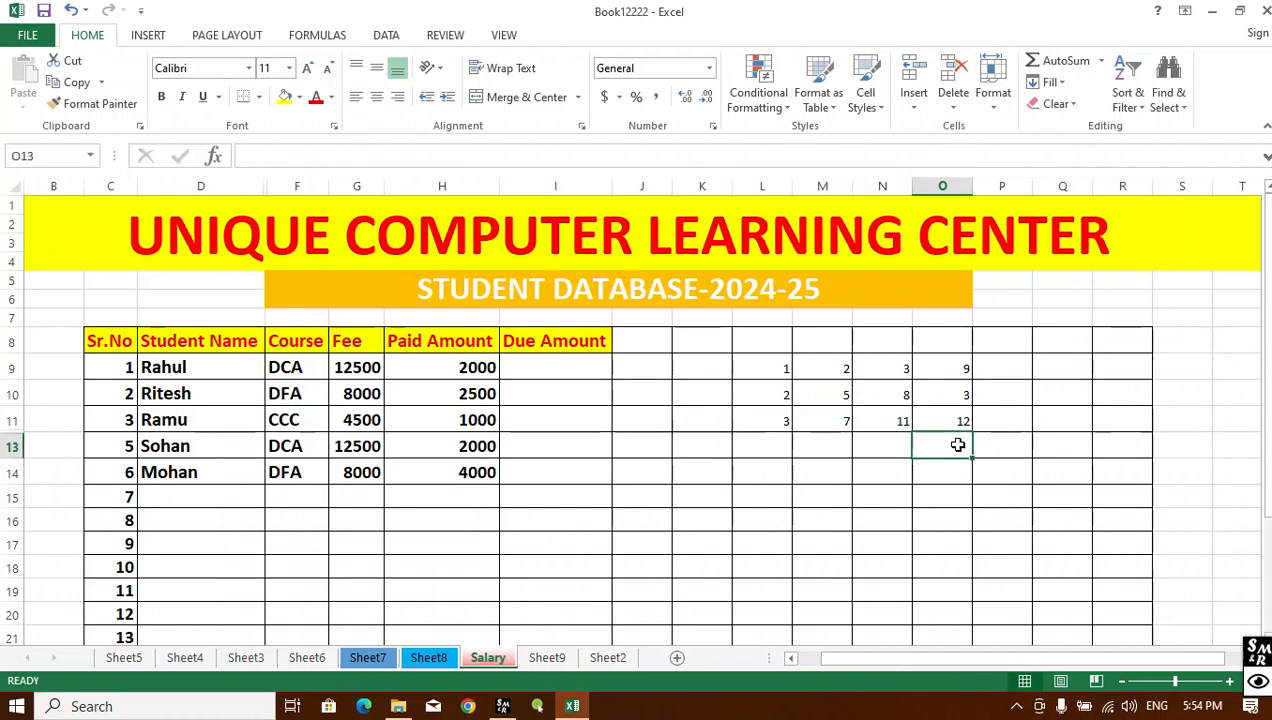
key(alt+equal)
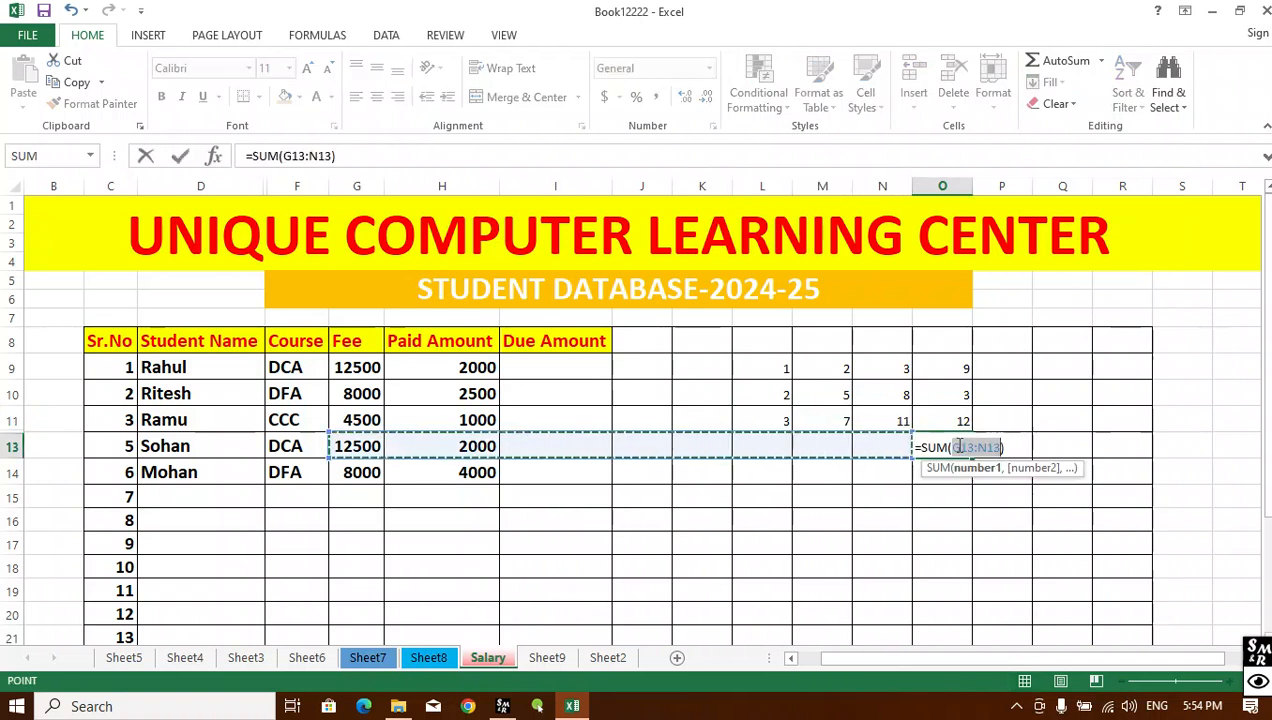
click(956, 372)
drag(955, 387, 954, 424)
key(Return)
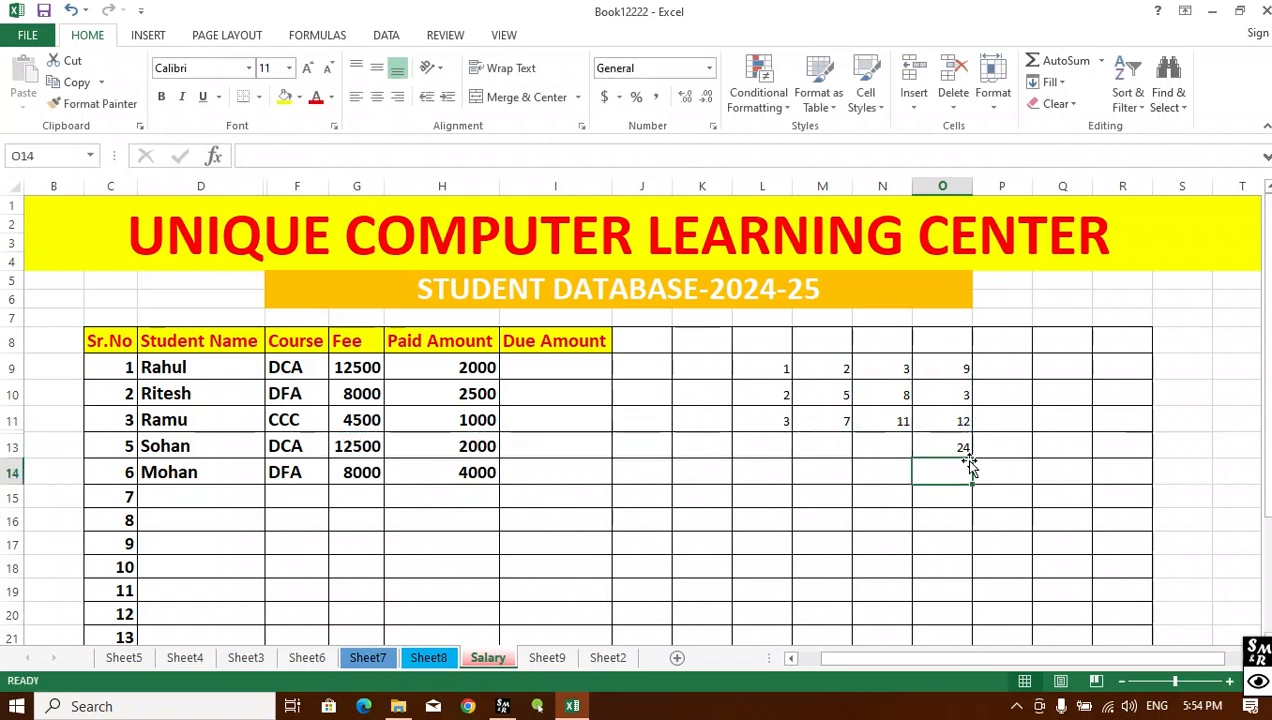
Step: Fill the sum formula in O13 to the left through cell L13
click(946, 445)
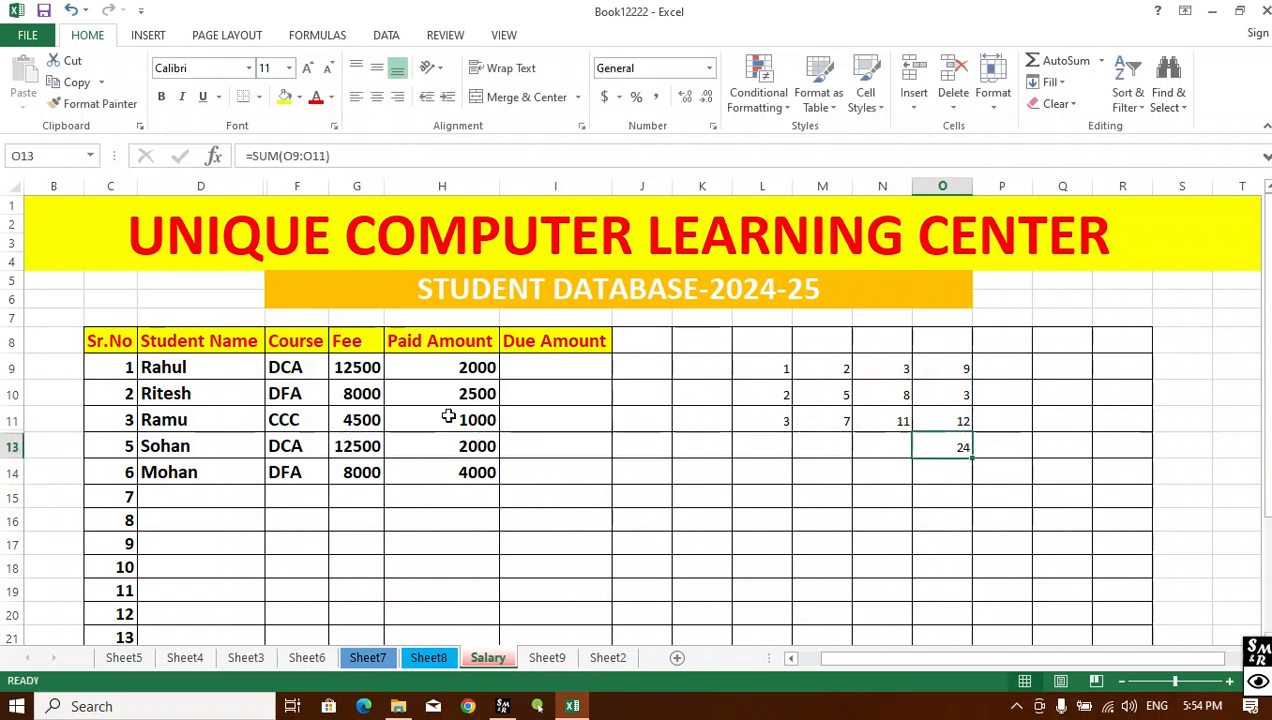
drag(943, 448, 772, 448)
click(1058, 86)
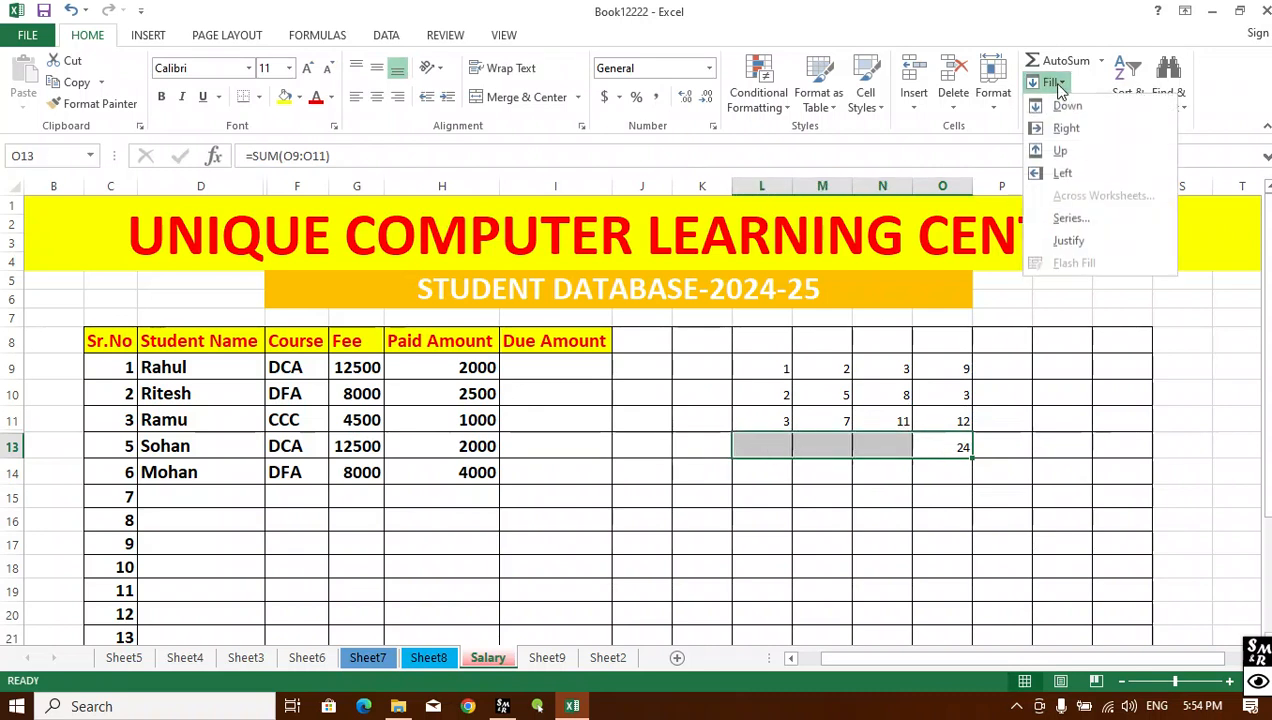
click(1060, 173)
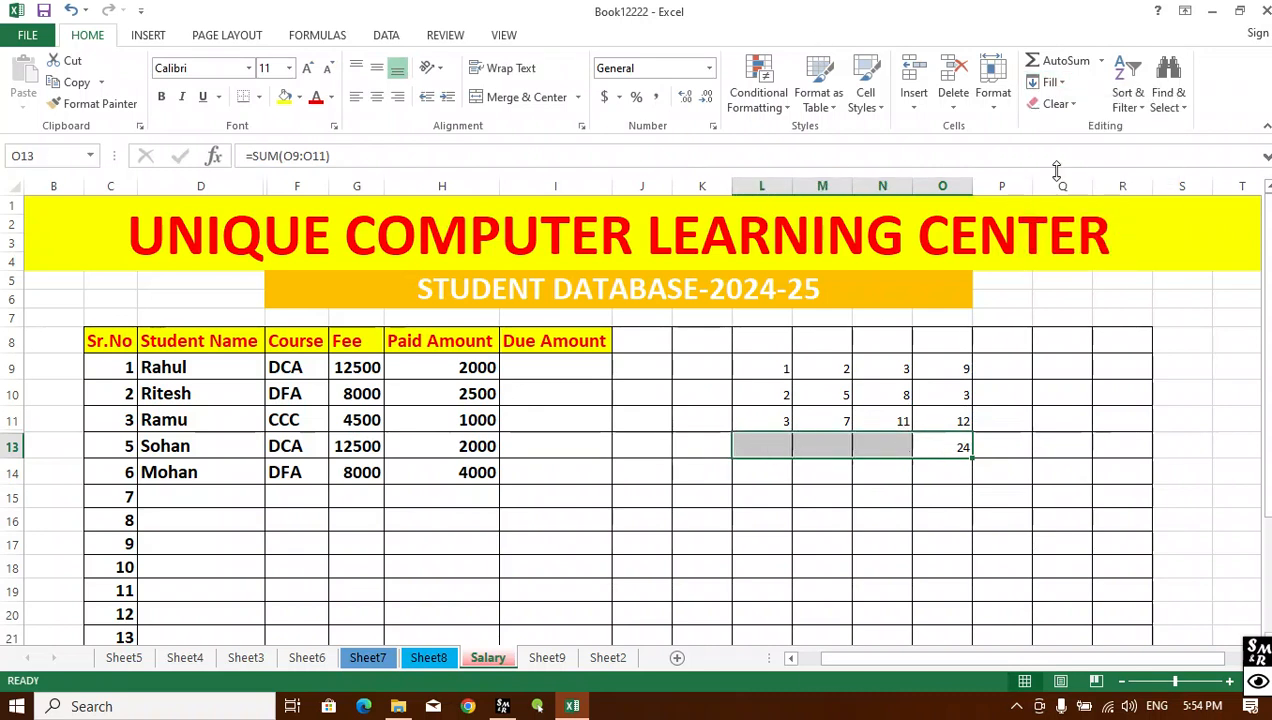
click(849, 520)
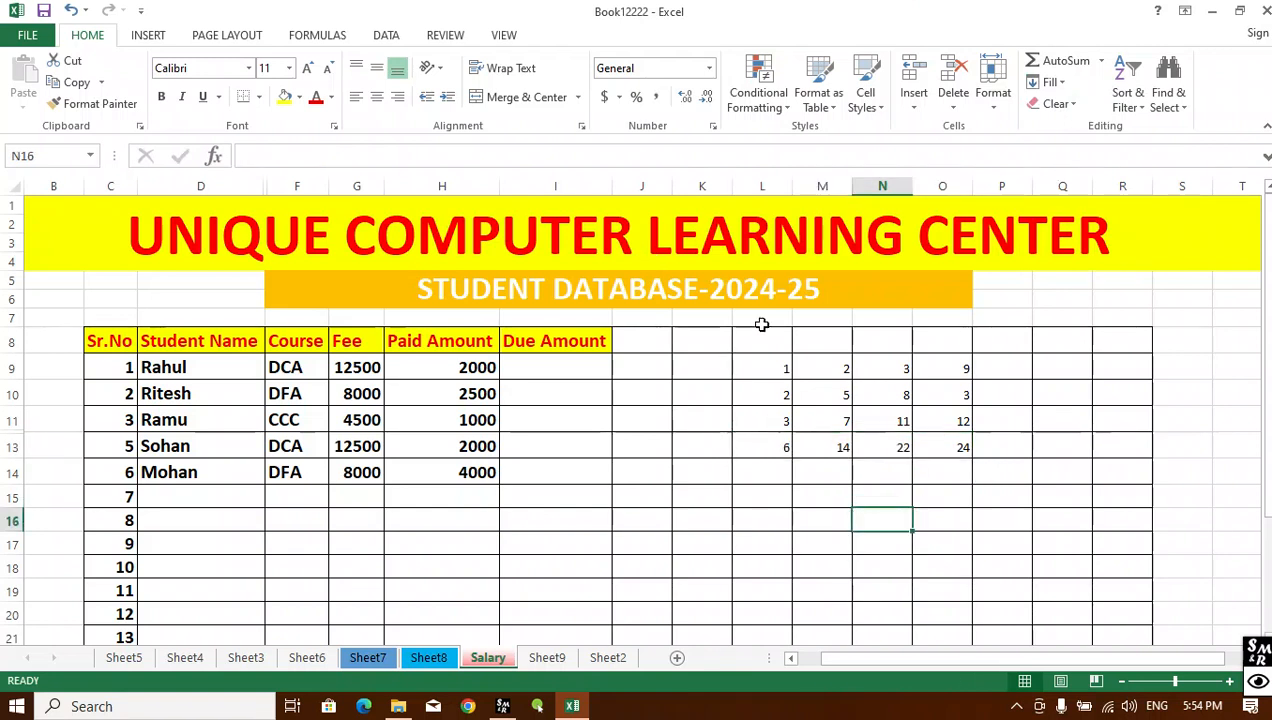
drag(766, 362, 943, 451)
click(894, 483)
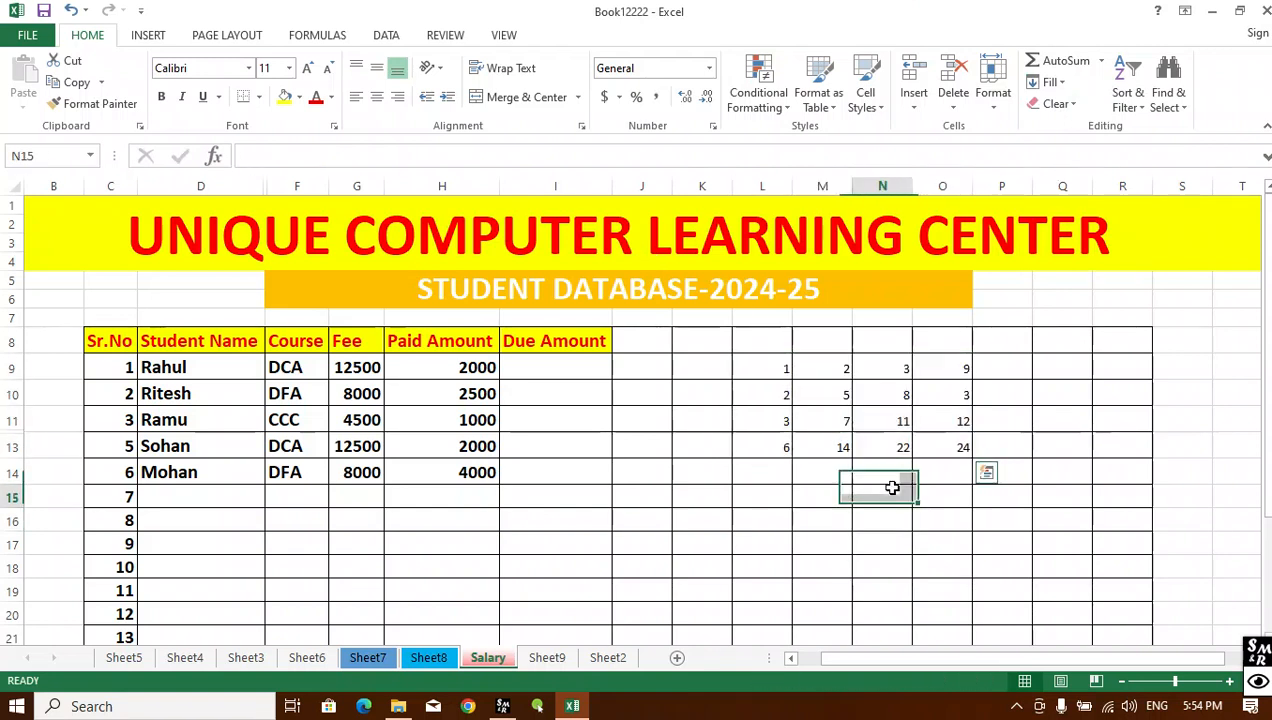
drag(783, 374, 965, 452)
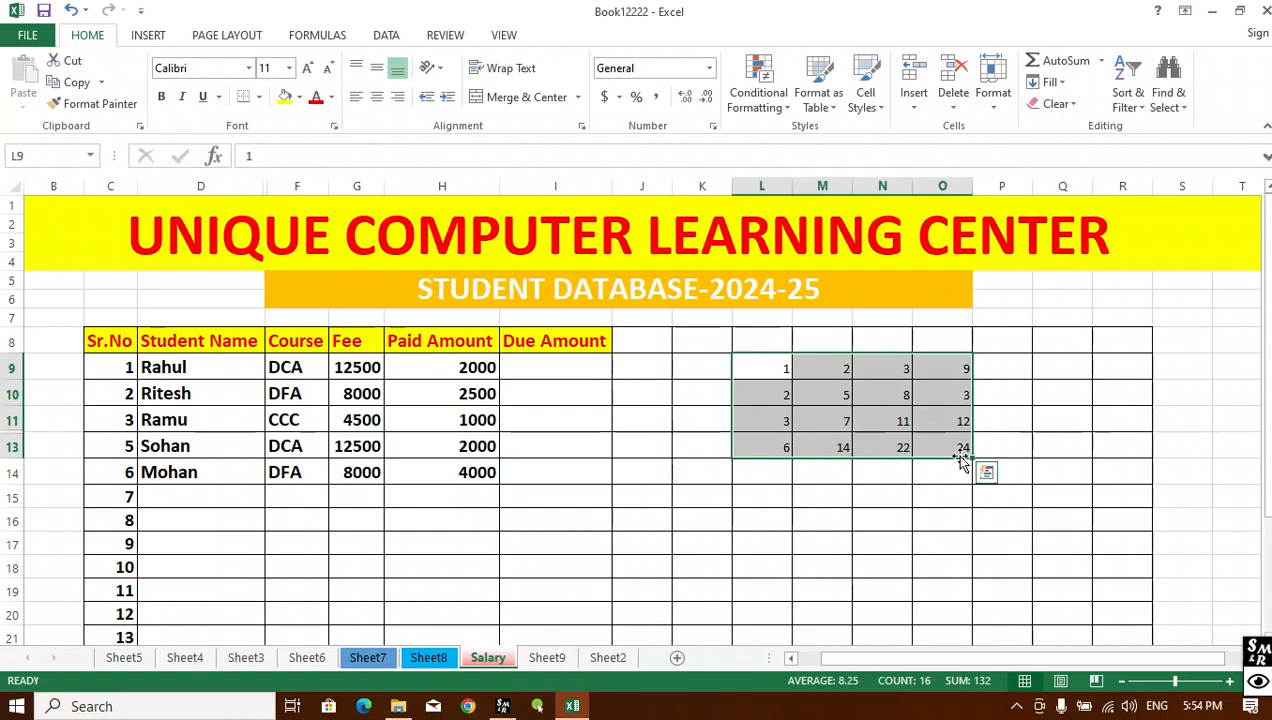
click(840, 519)
drag(760, 372, 955, 450)
click(1095, 375)
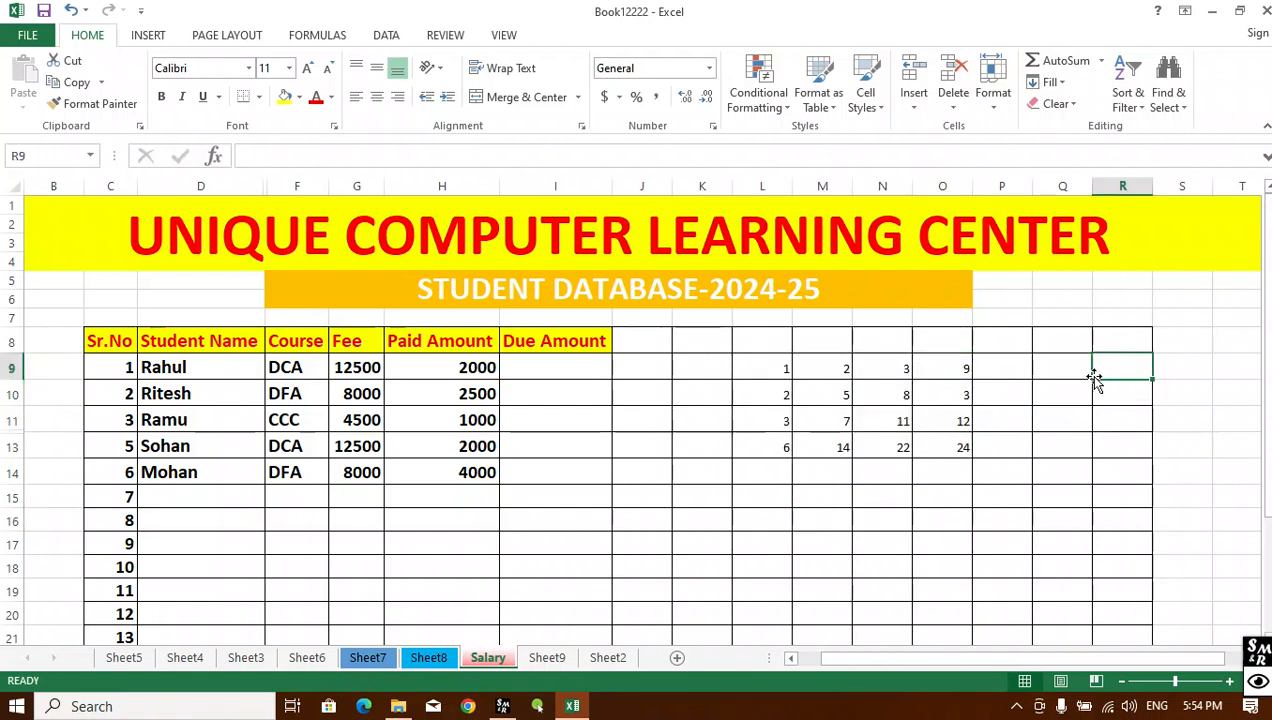
Step: Examine the Across Worksheets fill option and compare the Salary sheet with Sheet9 as its target
click(1050, 82)
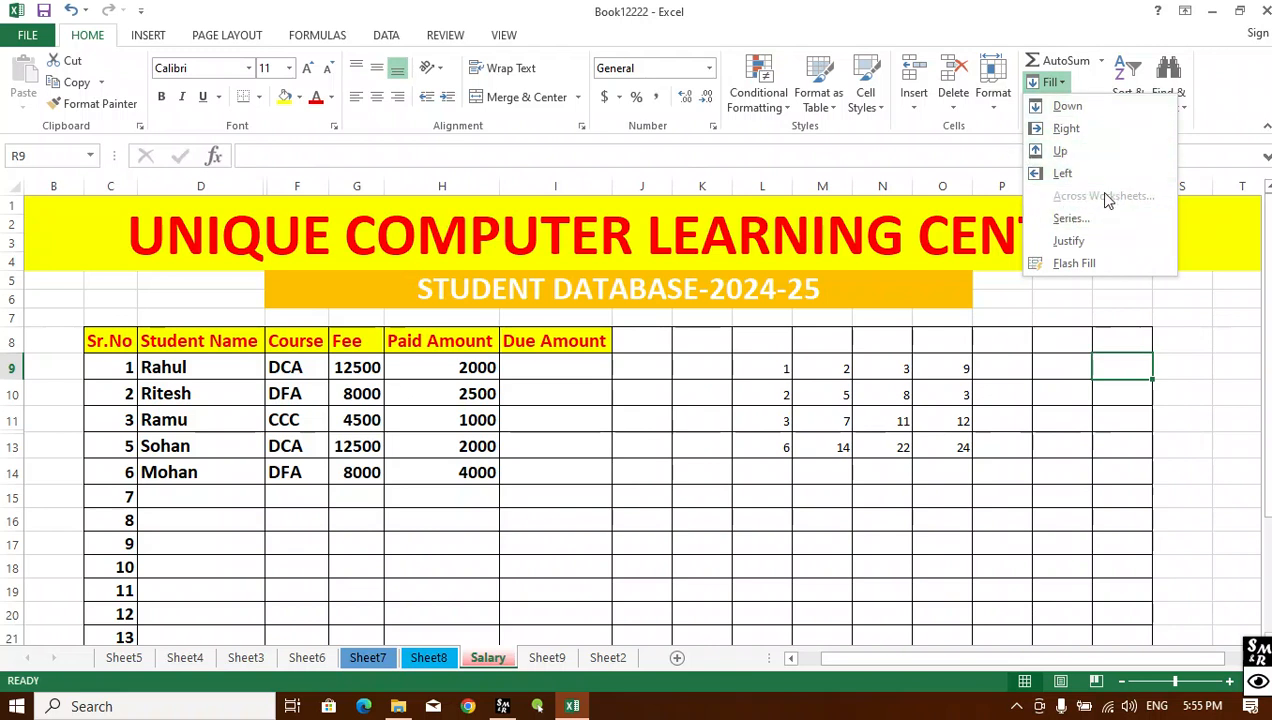
click(625, 465)
click(639, 466)
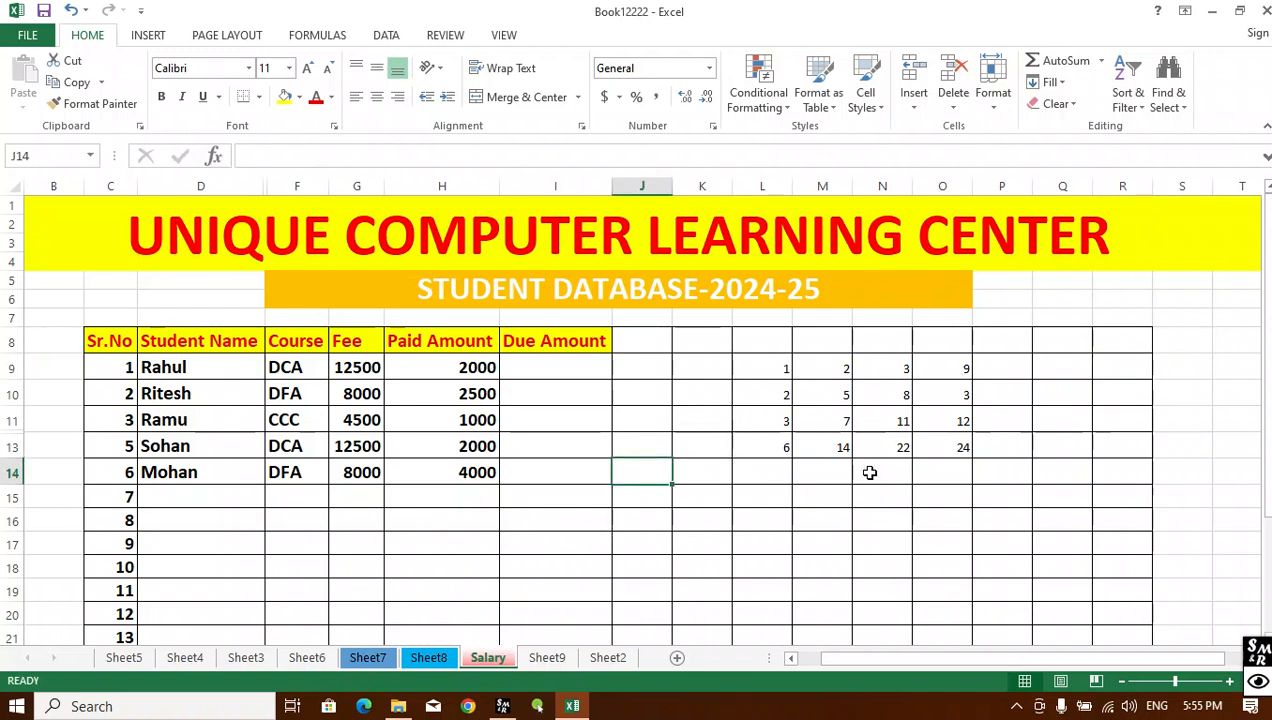
click(546, 658)
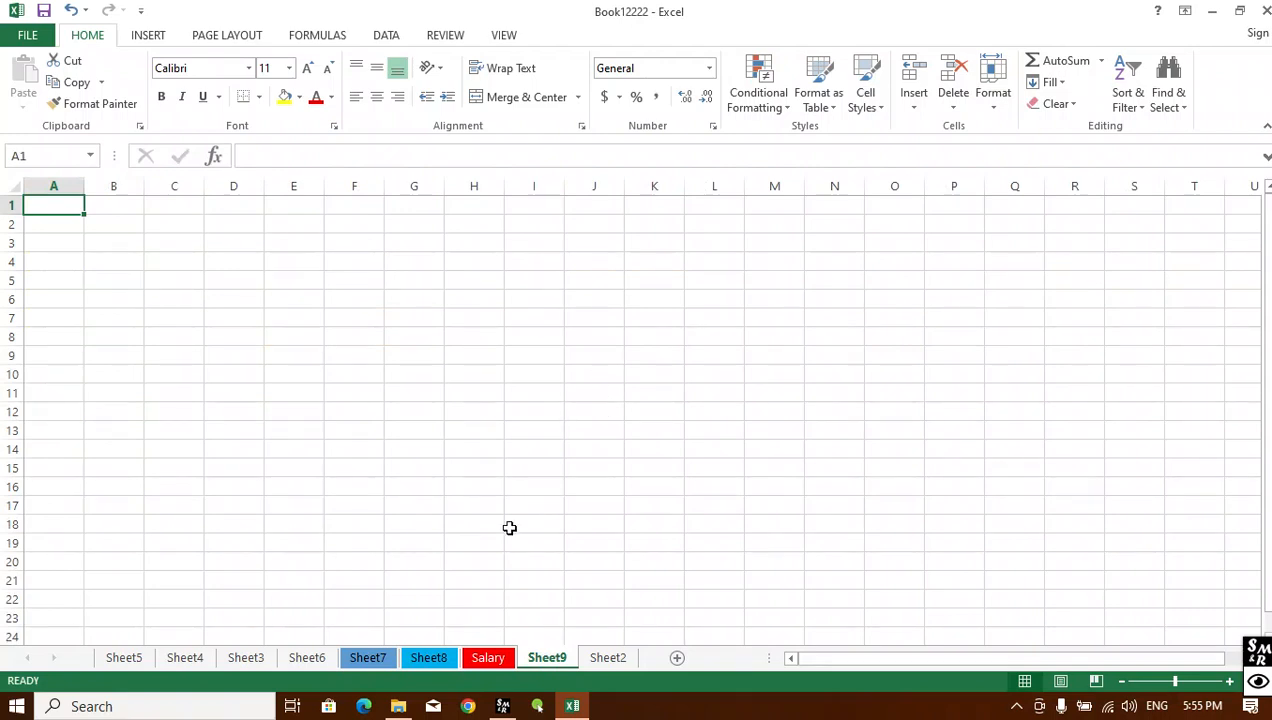
click(496, 660)
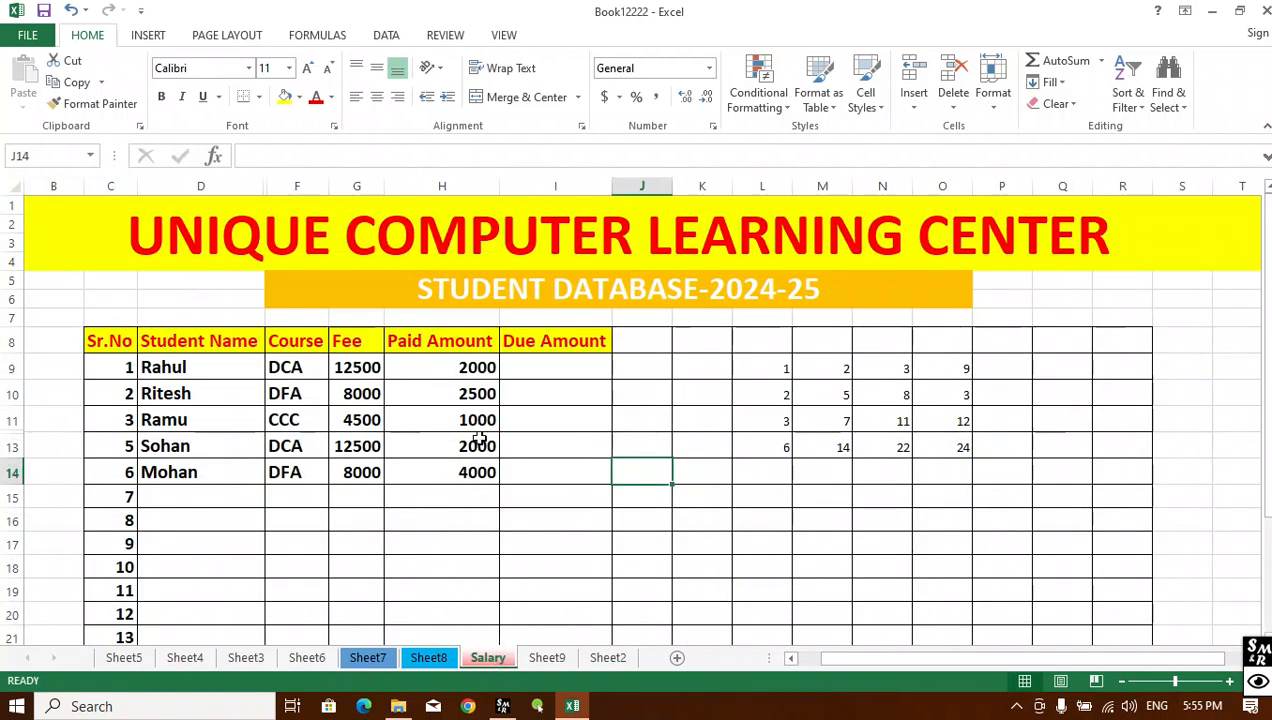
click(559, 658)
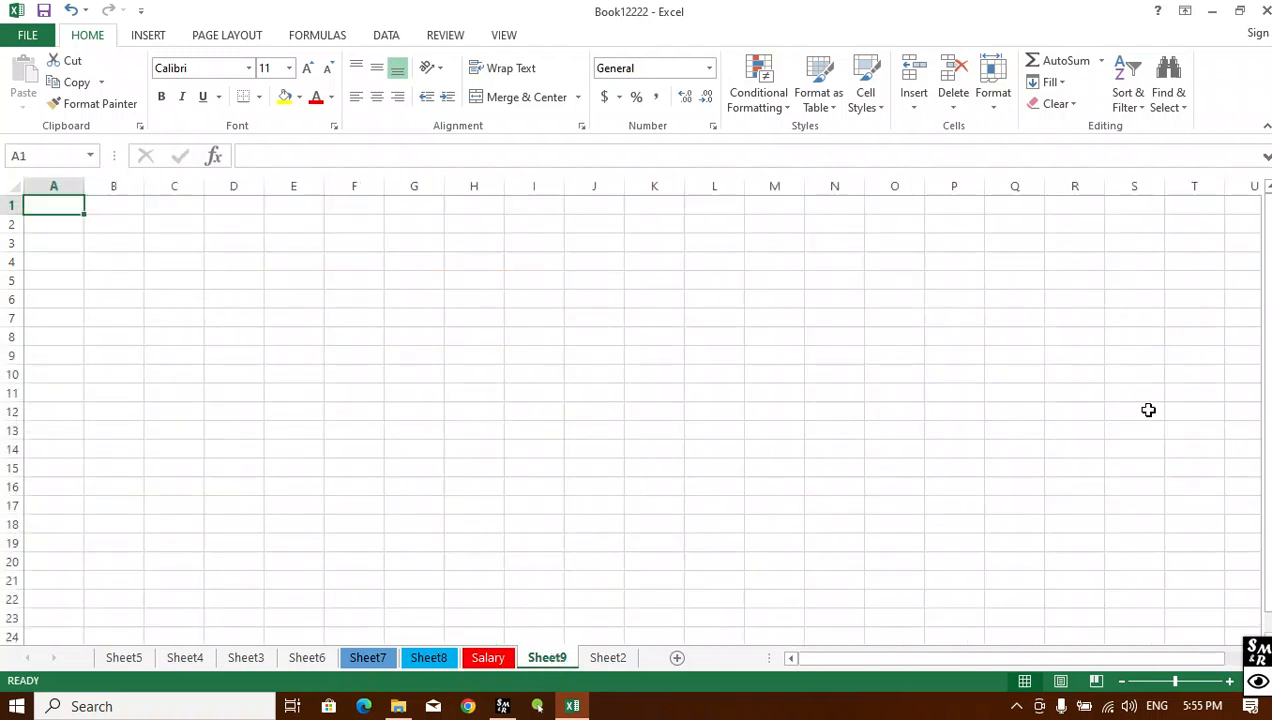
click(609, 342)
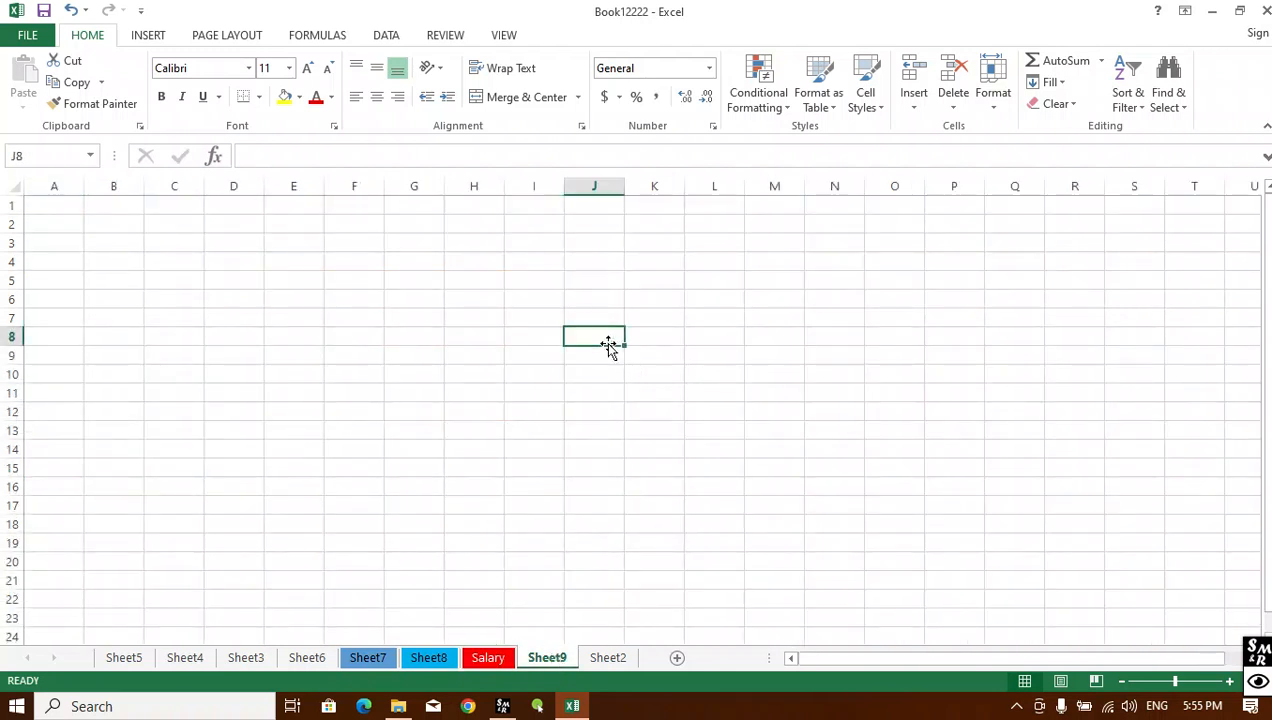
click(488, 658)
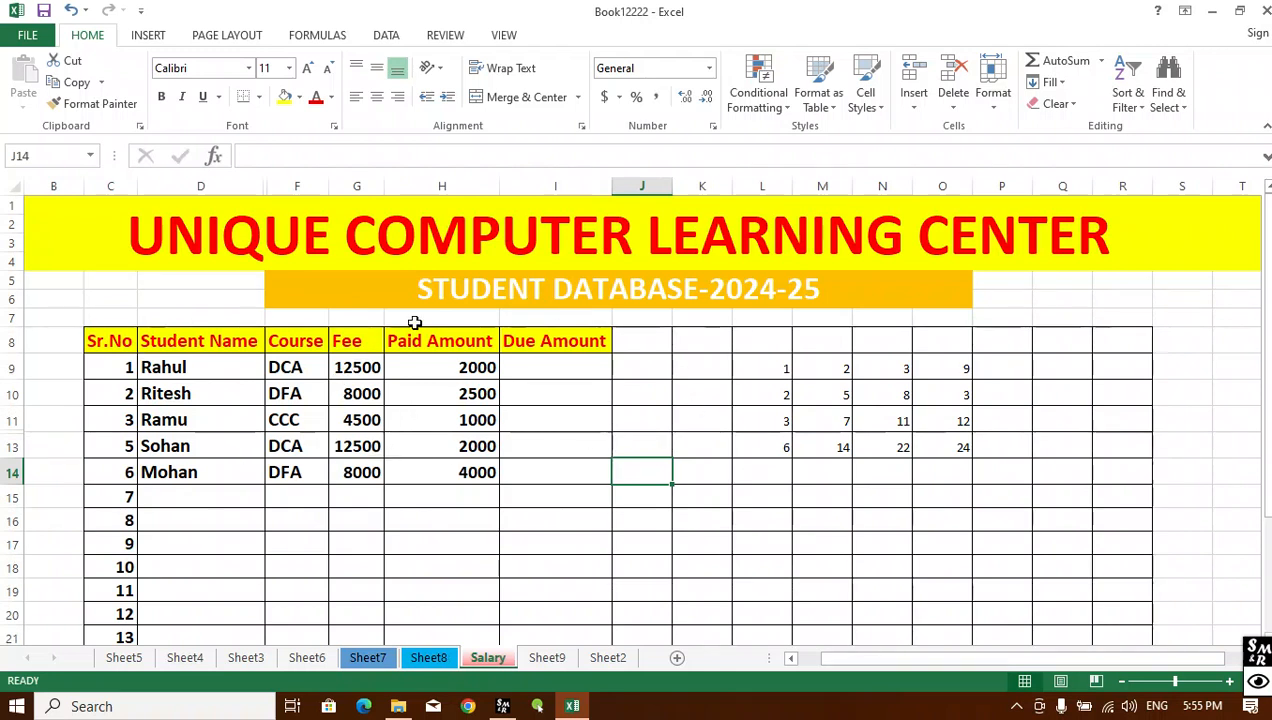
click(708, 327)
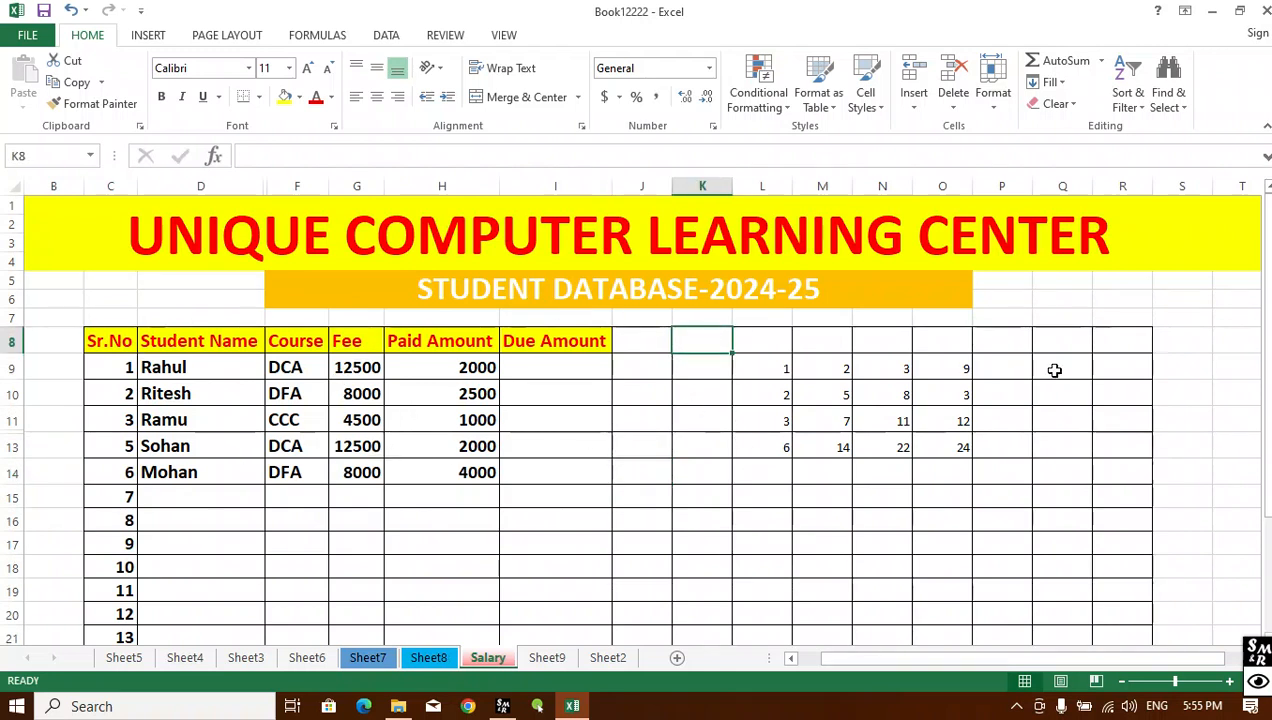
click(1050, 82)
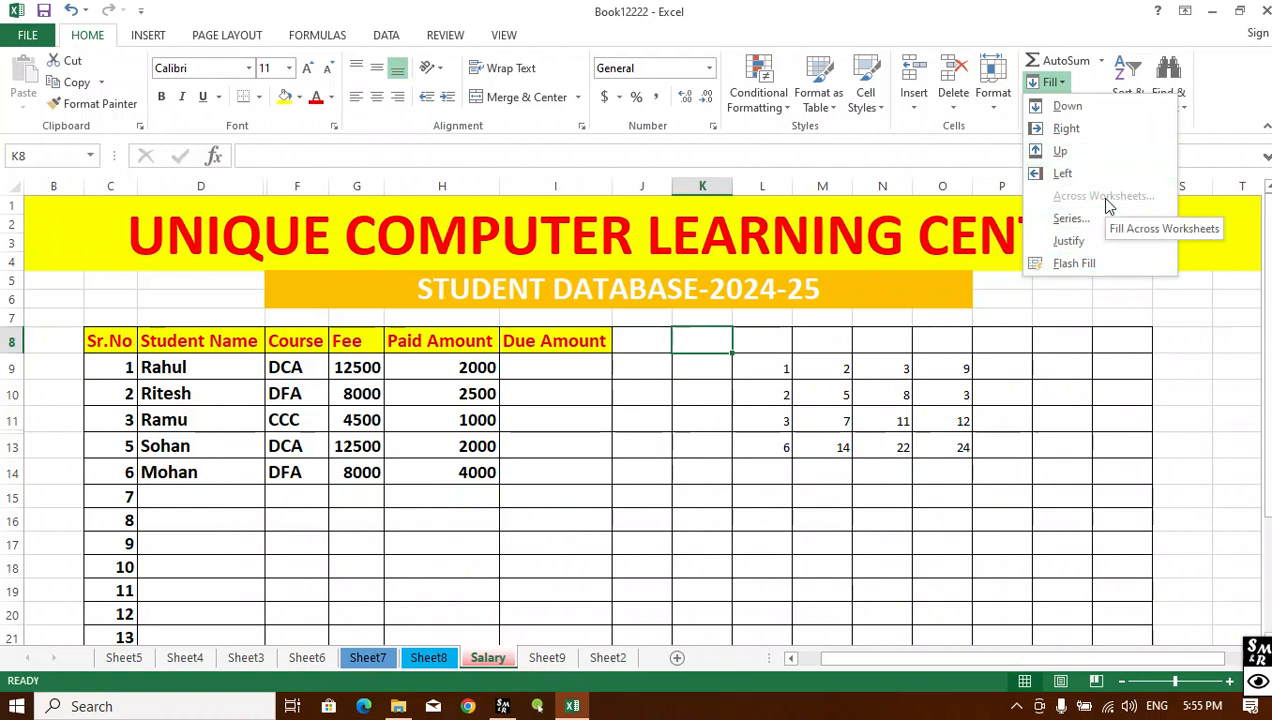
click(554, 528)
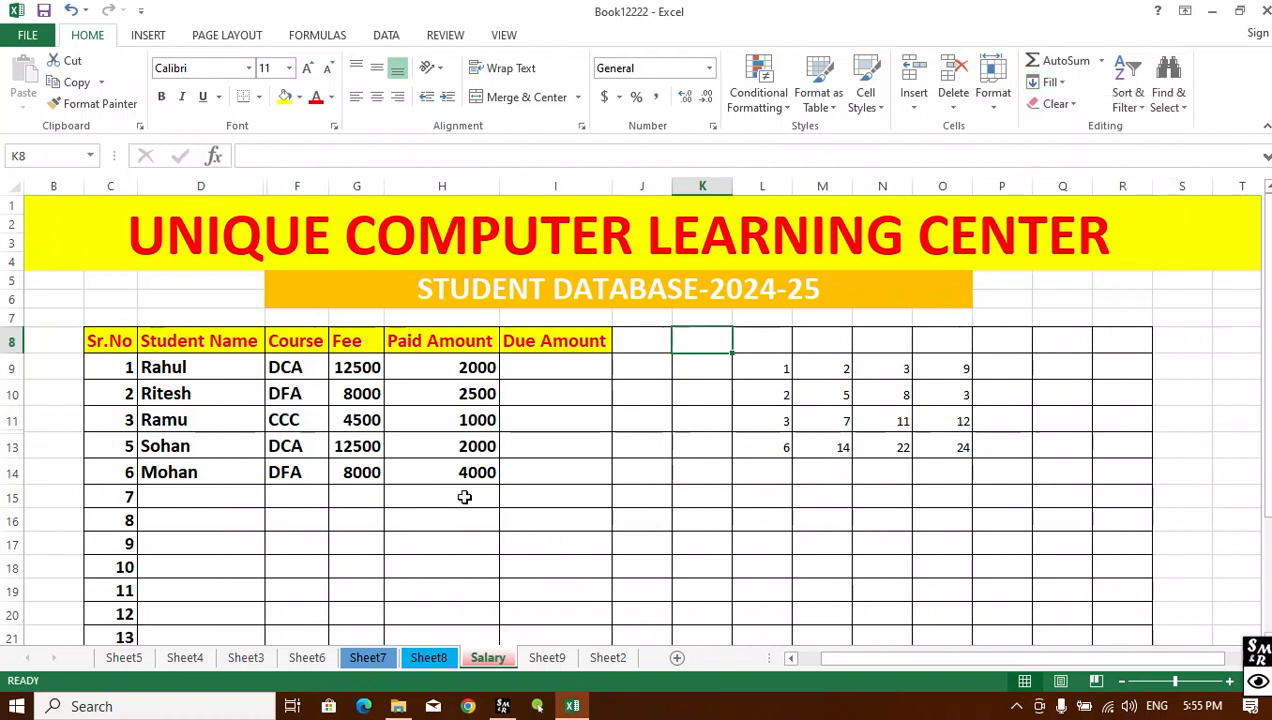
Step: Group the Salary sheet with Sheet9 and try to fill cell K8 across the worksheets with the Contents option
click(452, 655)
click(485, 657)
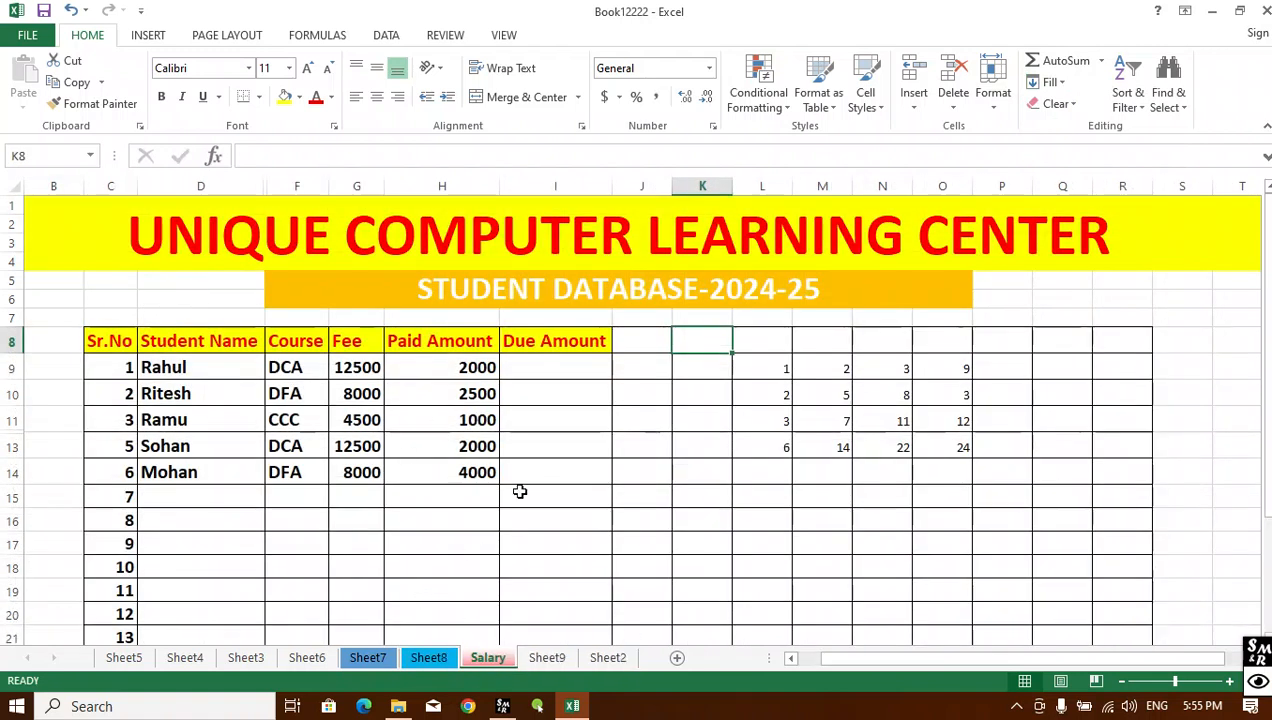
ctrl+click(563, 658)
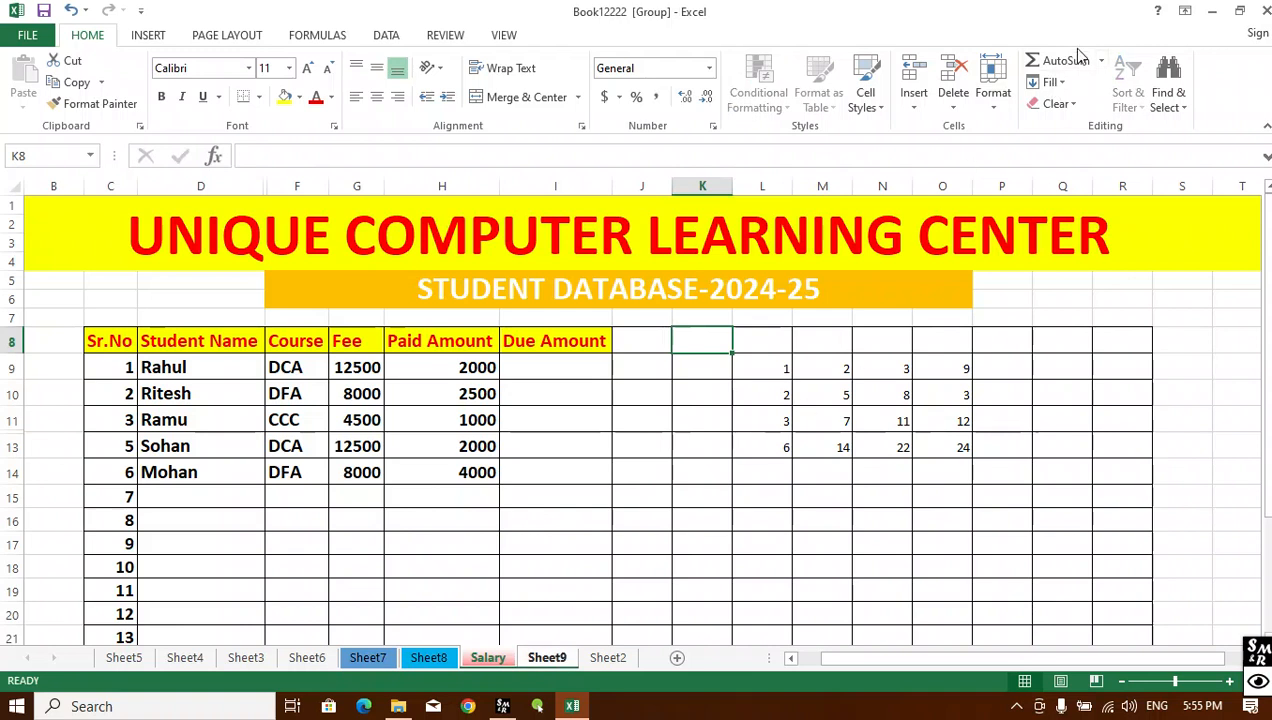
click(1060, 85)
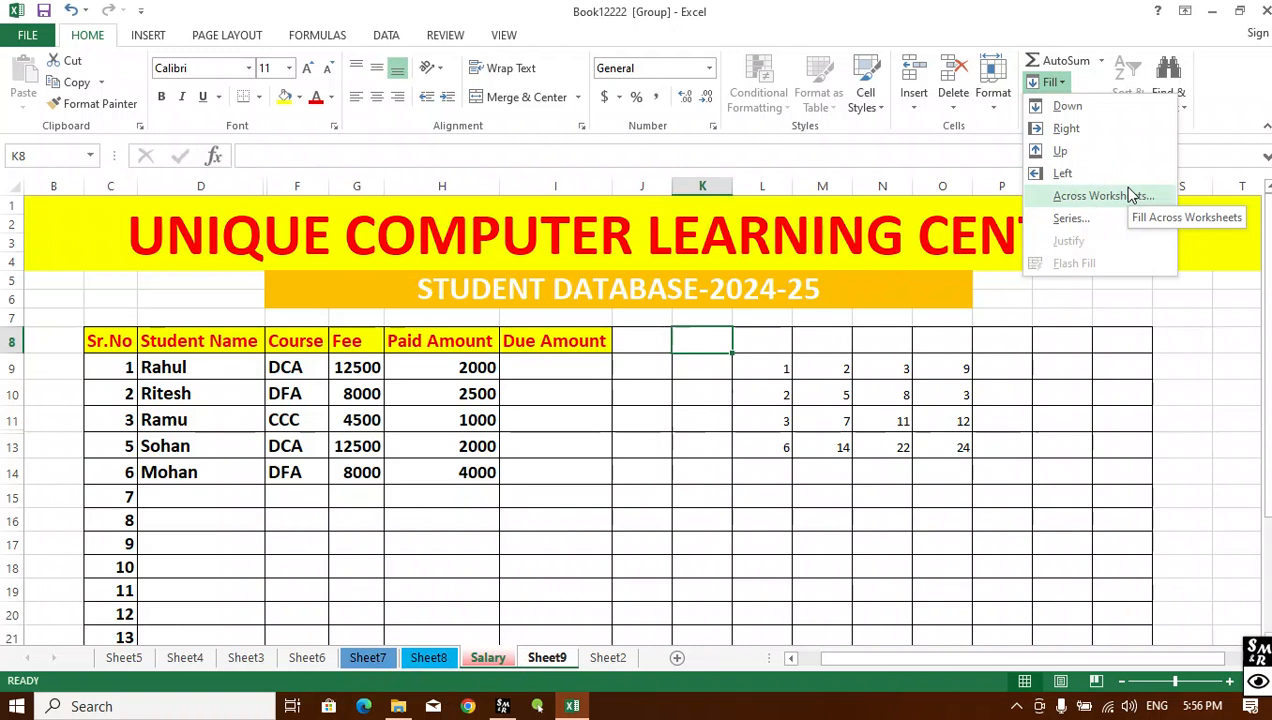
click(1104, 196)
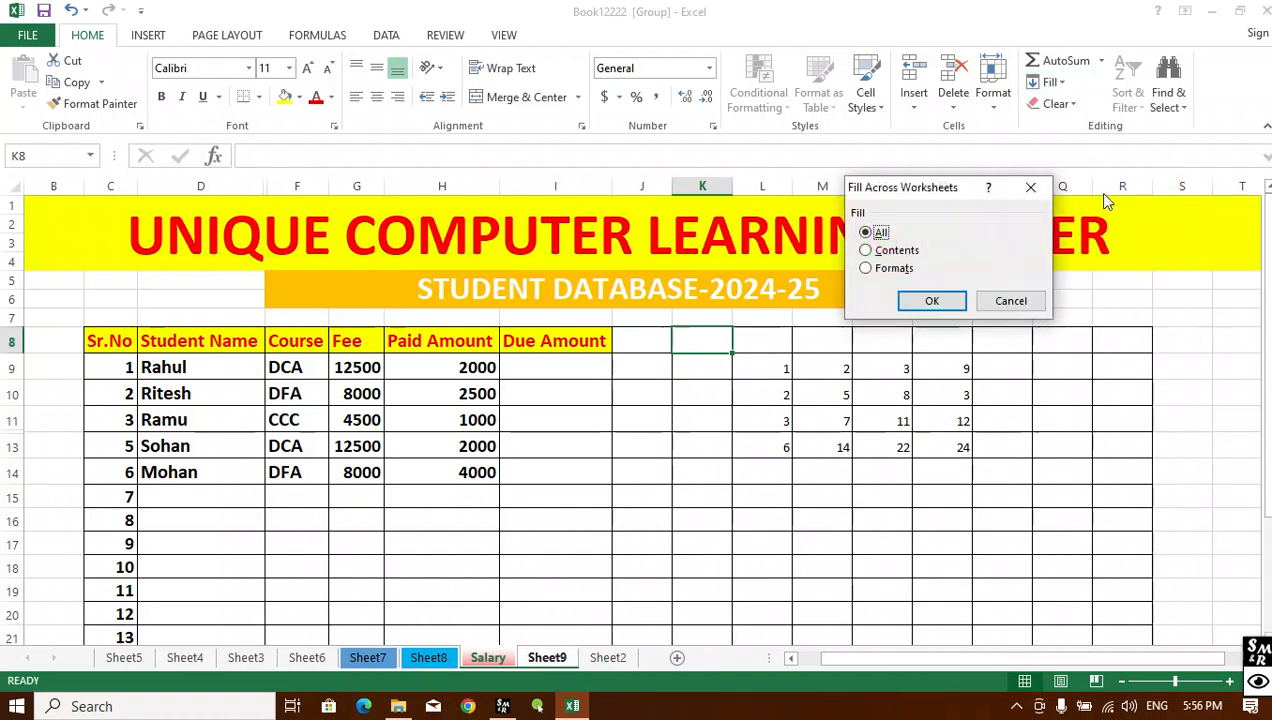
click(872, 255)
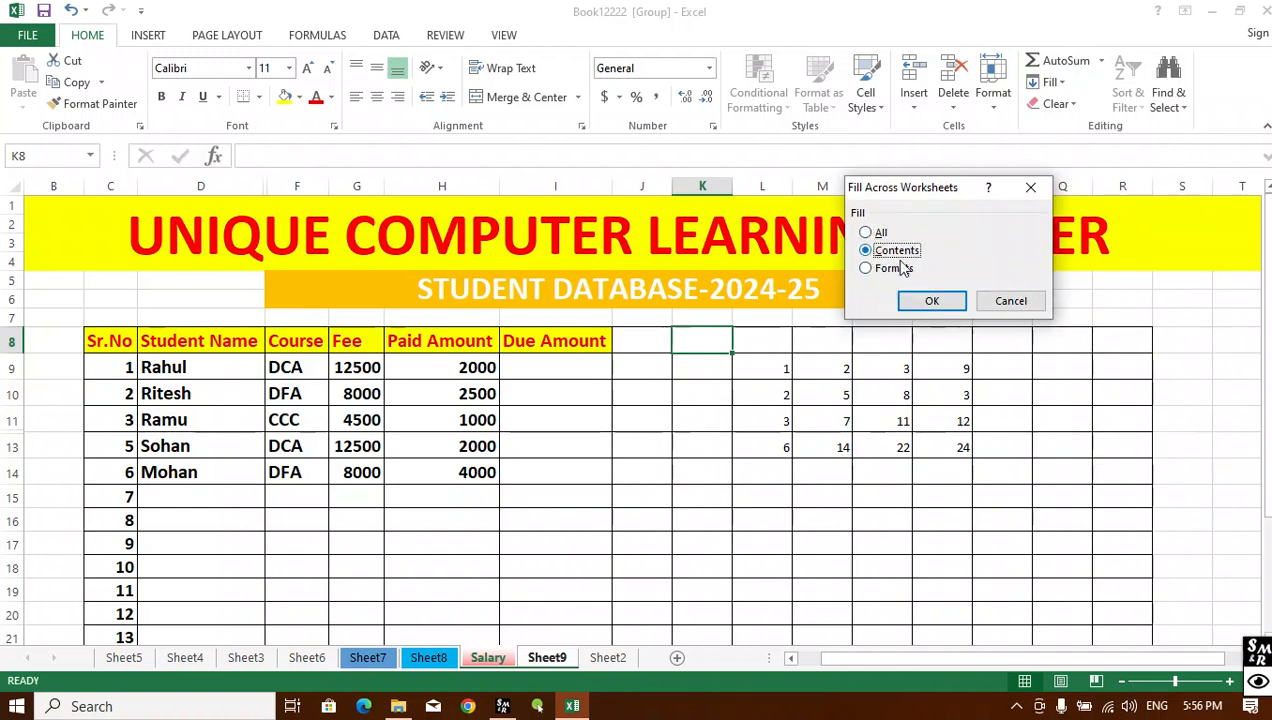
click(908, 301)
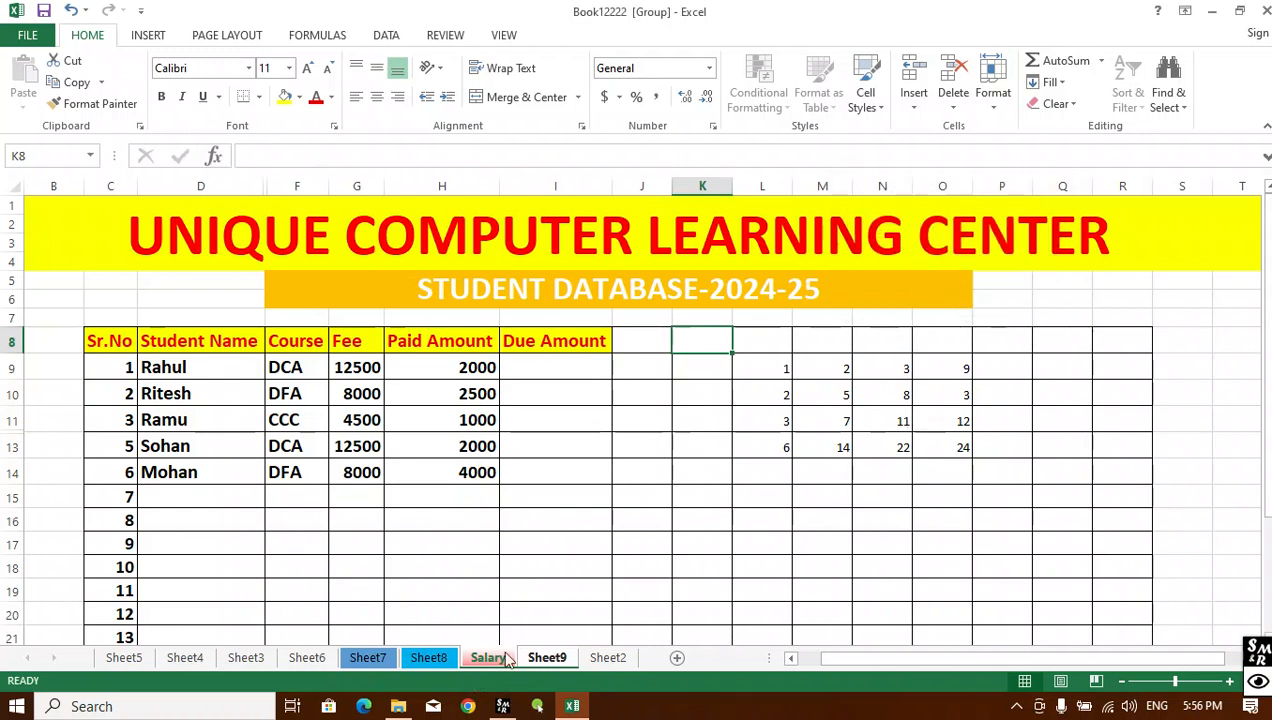
Step: Check Sheet9 for the filled contents and return to the Salary sheet
click(547, 658)
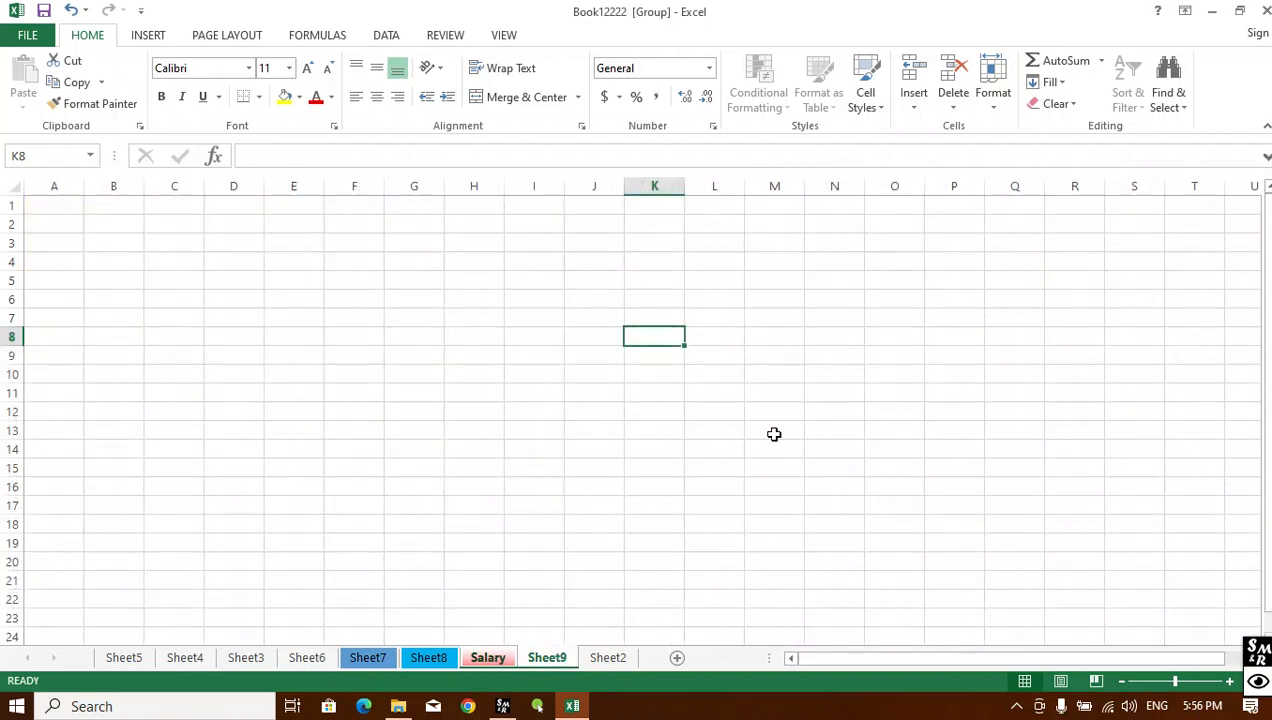
click(507, 412)
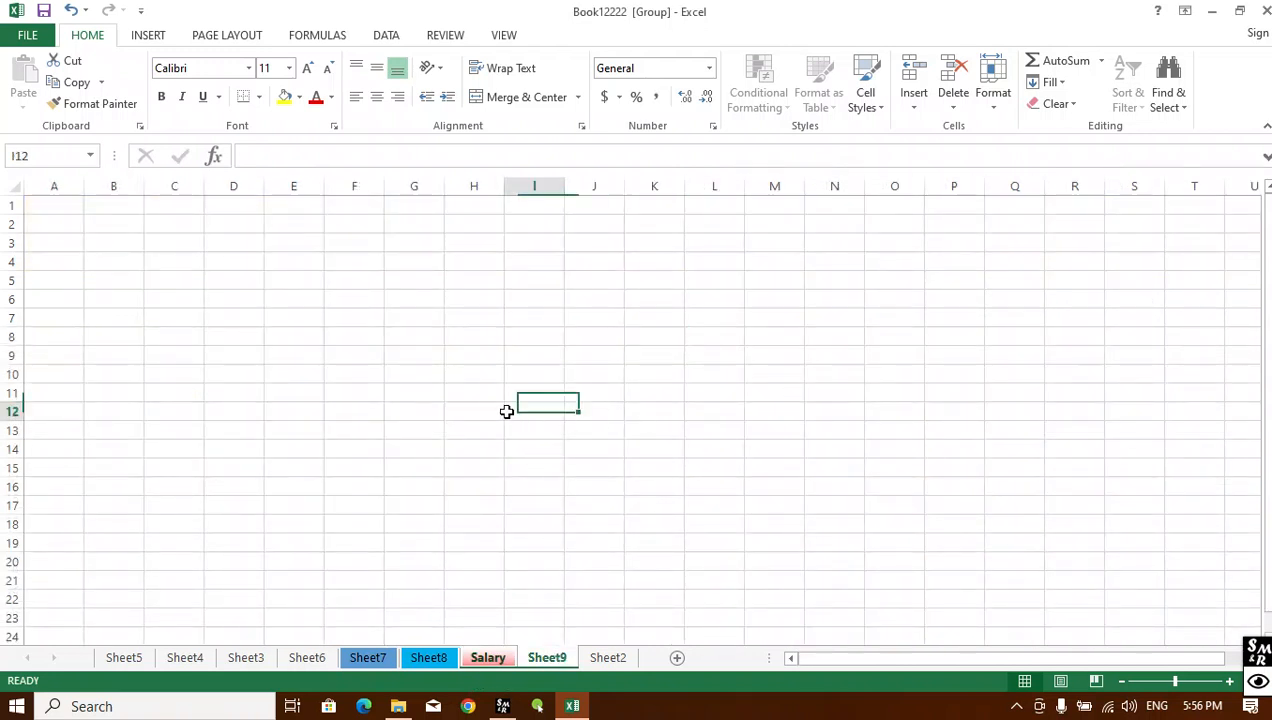
click(724, 459)
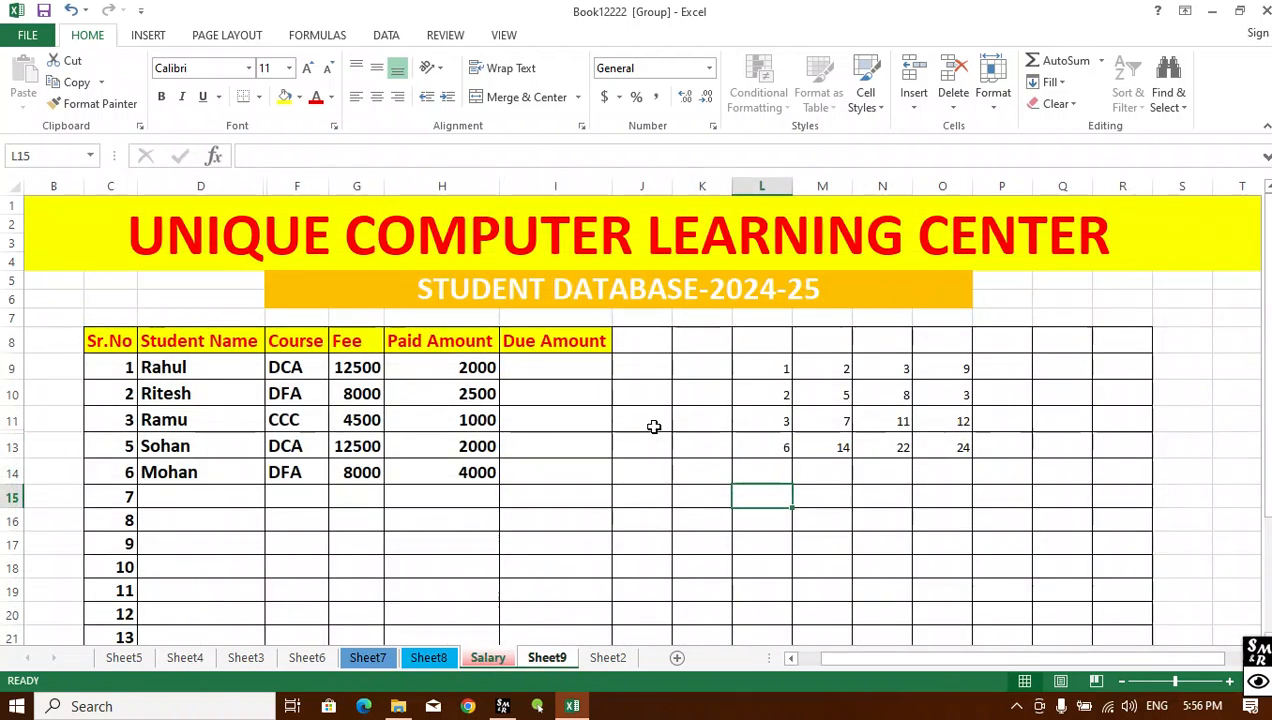
click(650, 422)
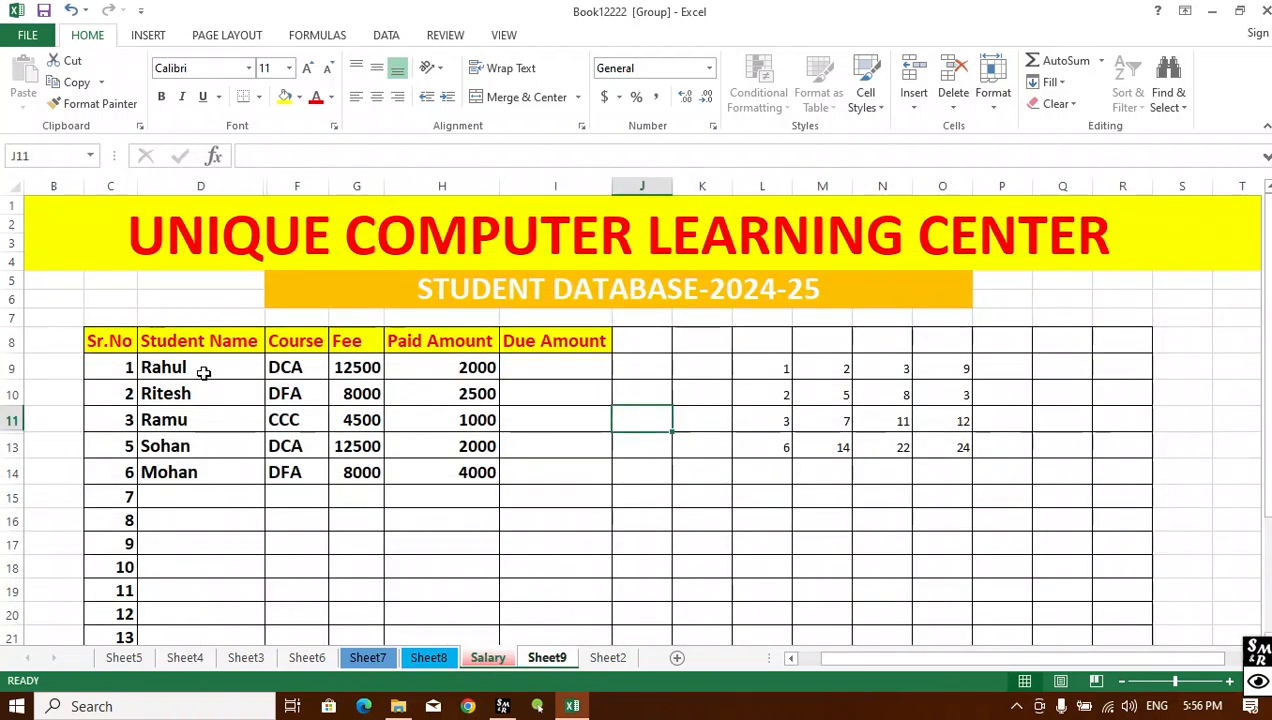
drag(126, 341, 594, 478)
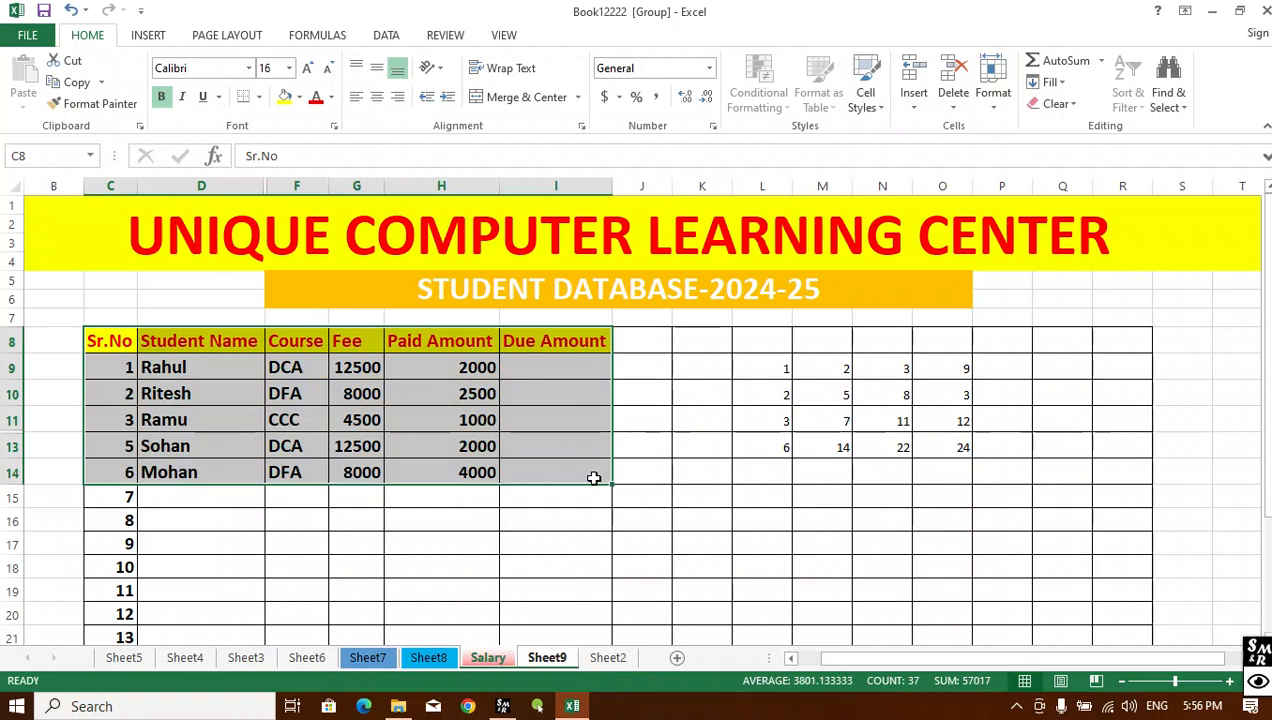
click(554, 664)
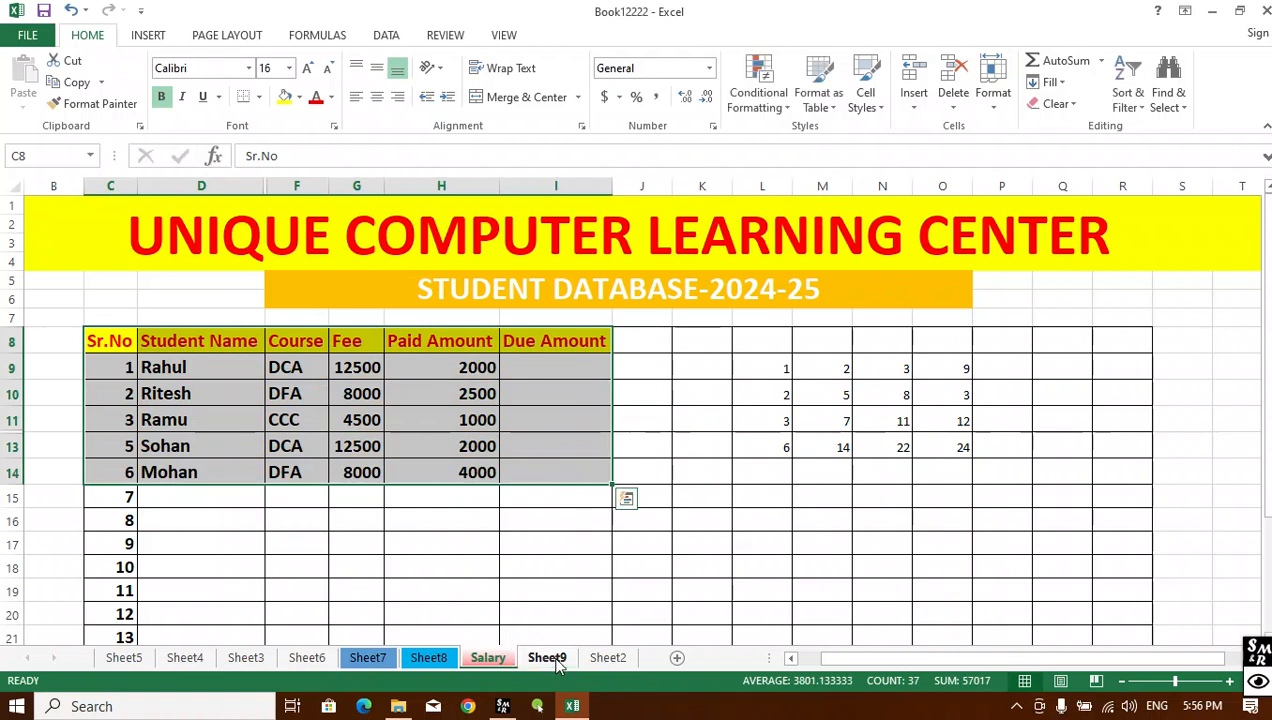
click(1050, 82)
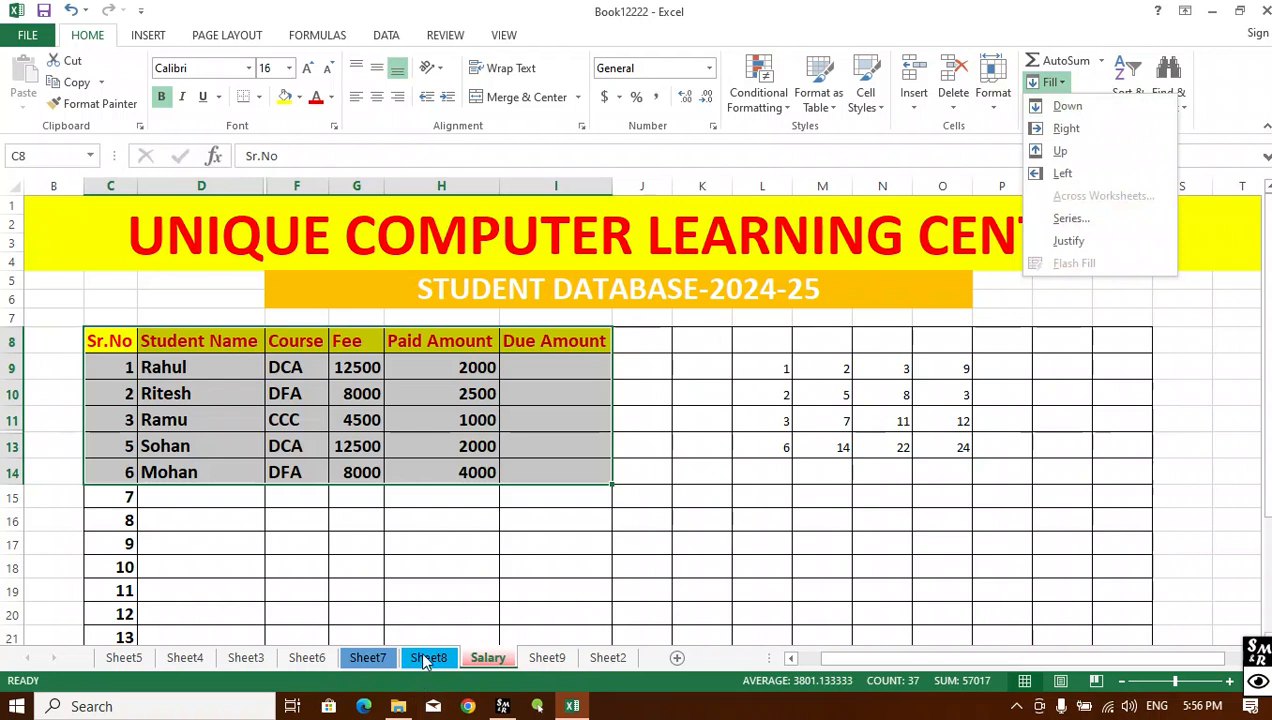
click(427, 660)
click(427, 660)
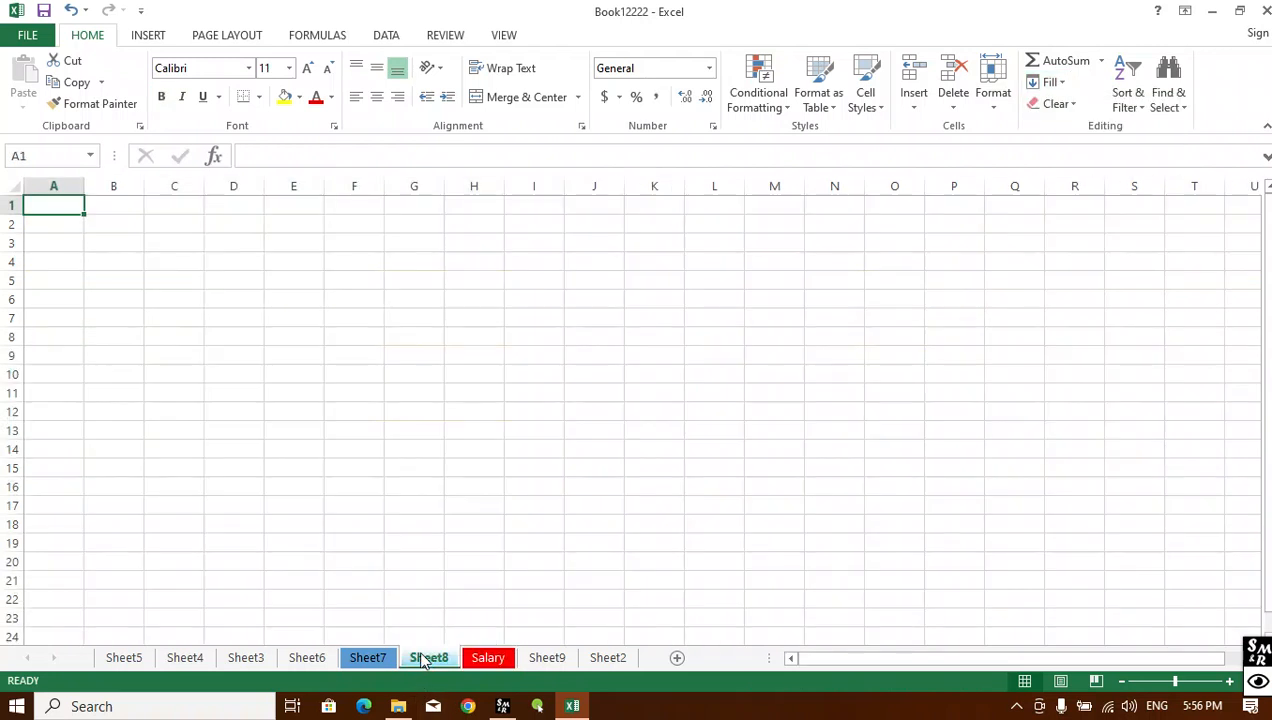
click(488, 658)
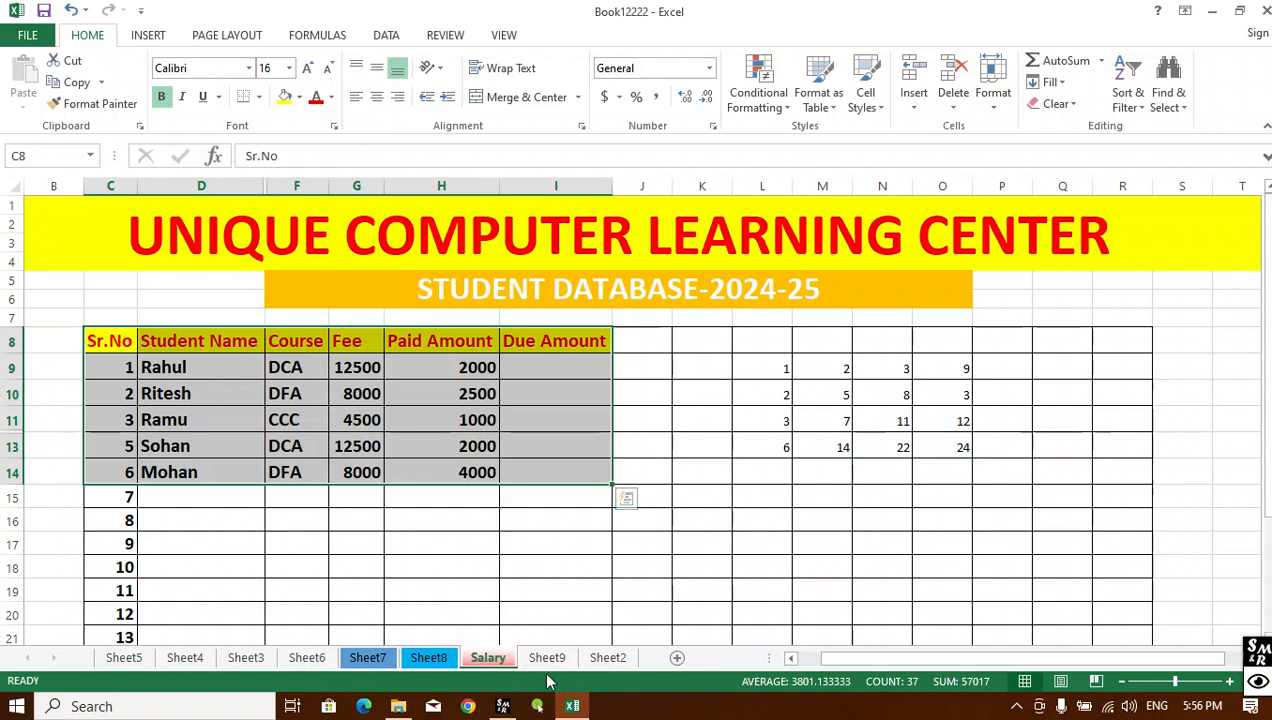
key(ctrl+q)
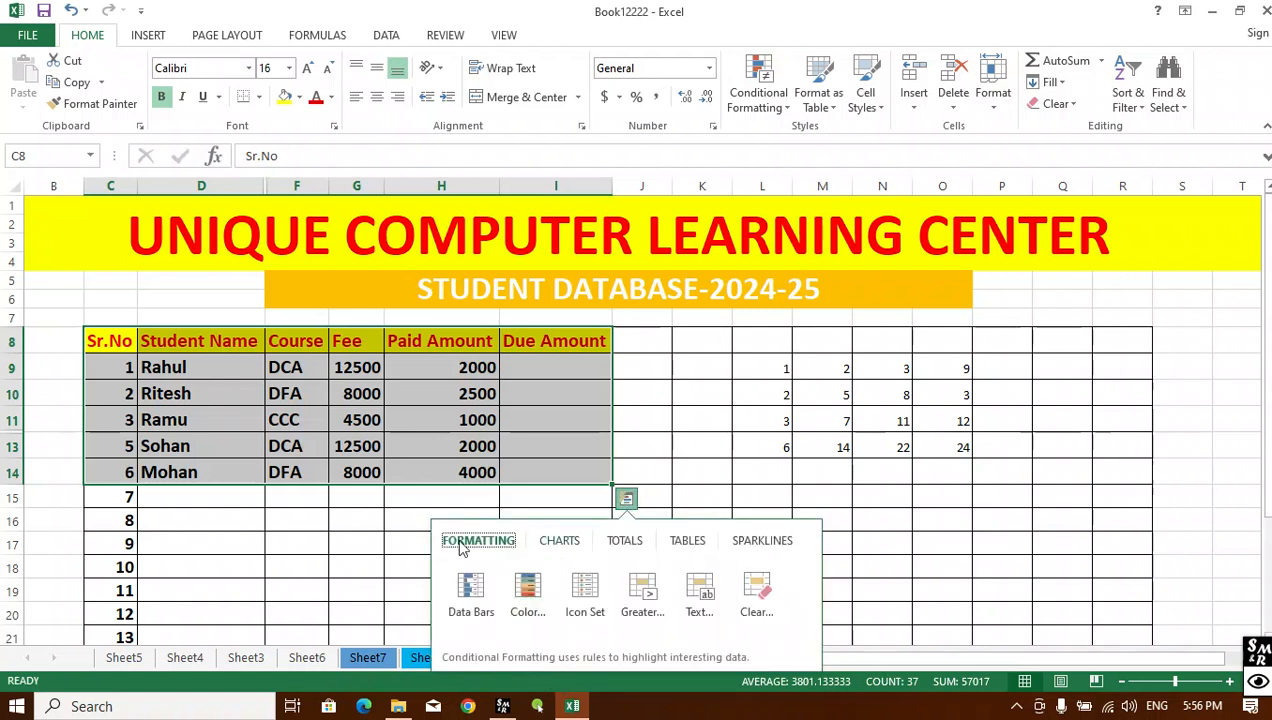
click(462, 418)
Step: Select the student table C8:I14 on Salary, group the sheet with Sheet9, and fill the table across the worksheets with the Formats option
drag(115, 345, 568, 480)
ctrl+click(547, 657)
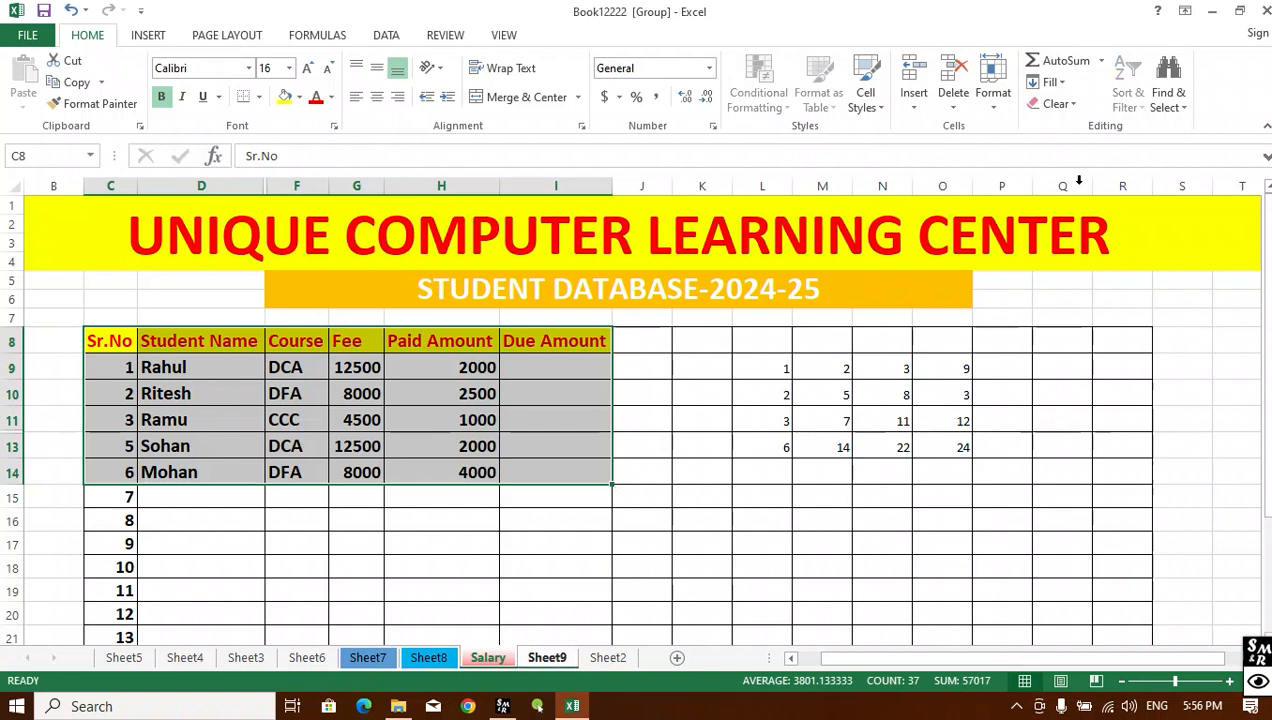
click(1052, 83)
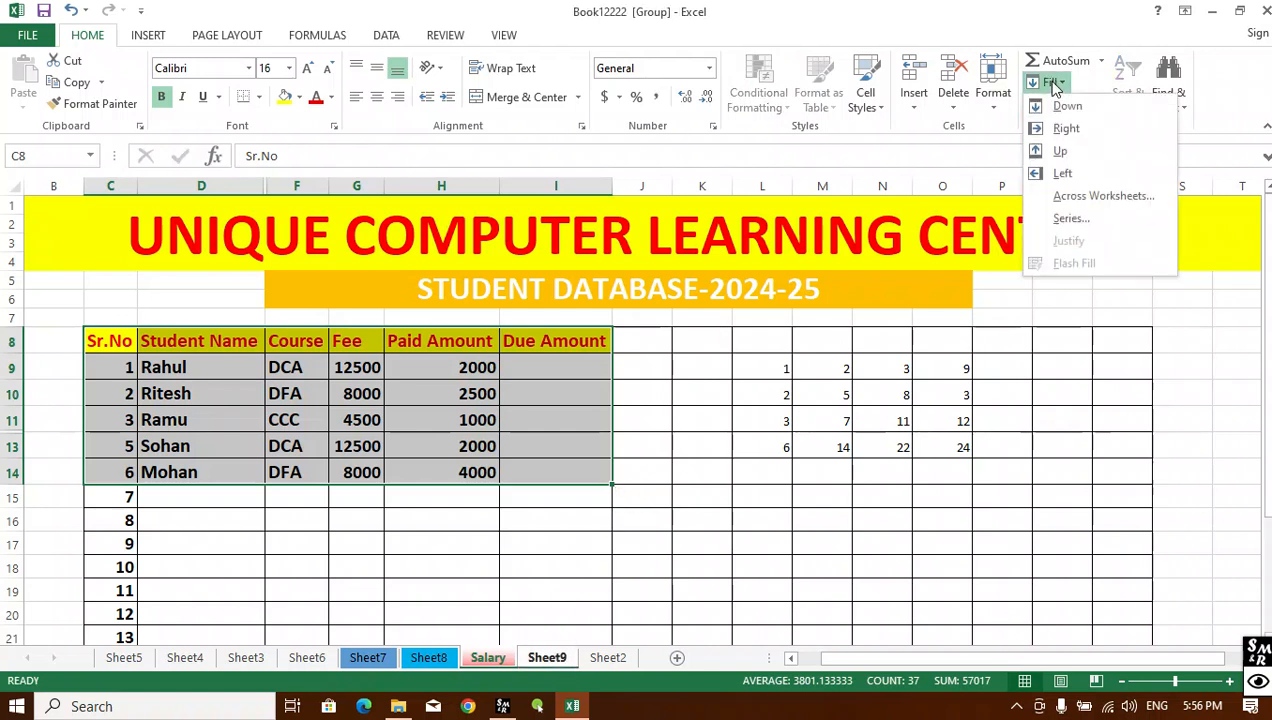
click(1096, 194)
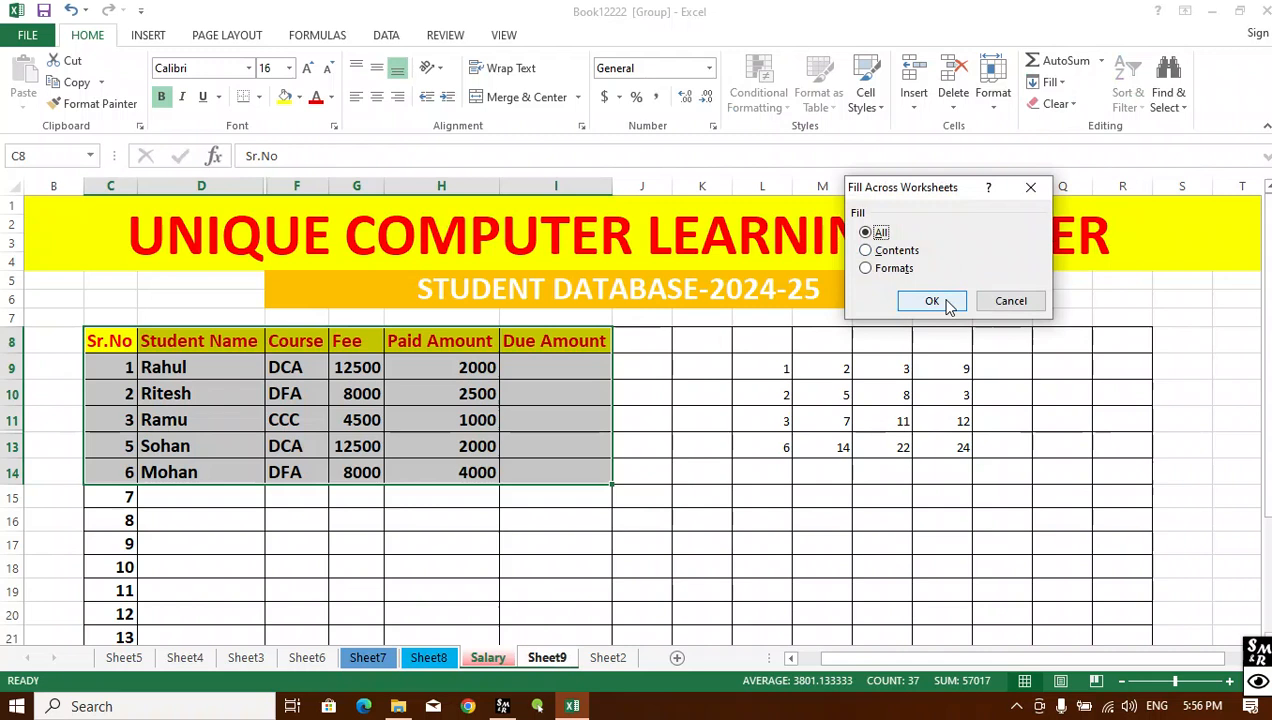
click(868, 269)
click(933, 302)
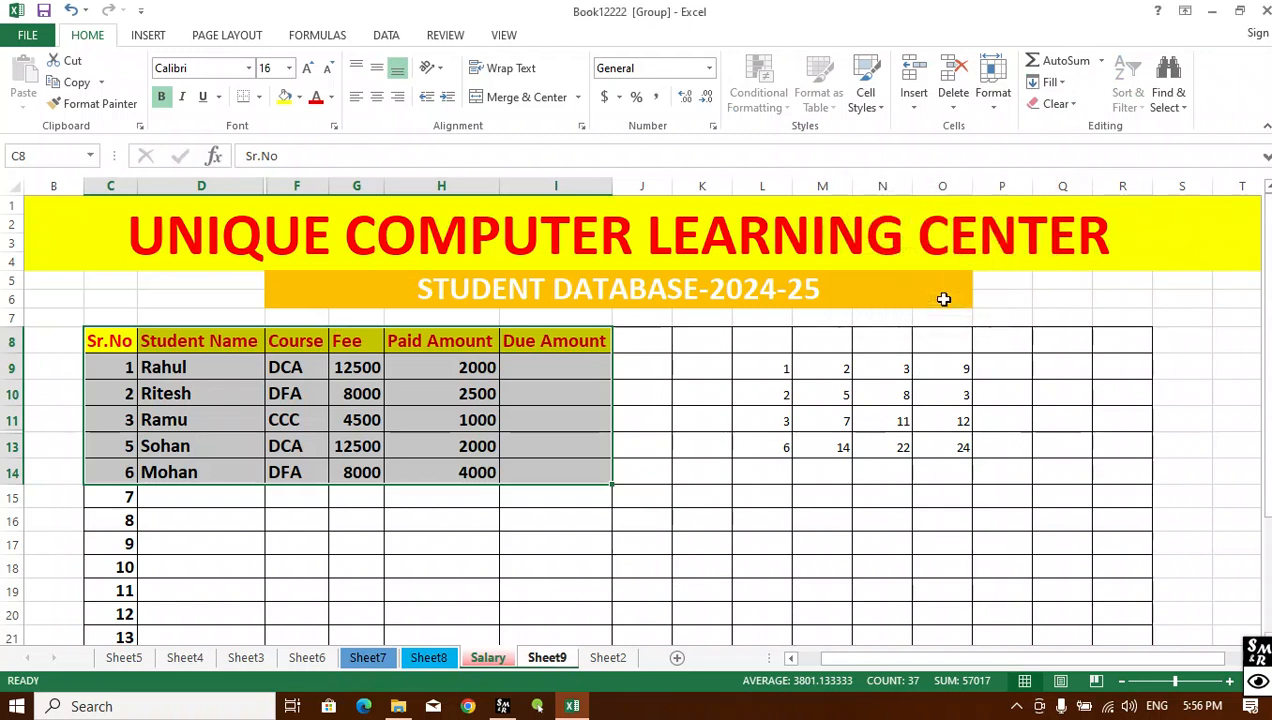
Step: Fill the selected student table C8:I14 across the grouped Salary and Sheet9 worksheets with the All option
click(545, 661)
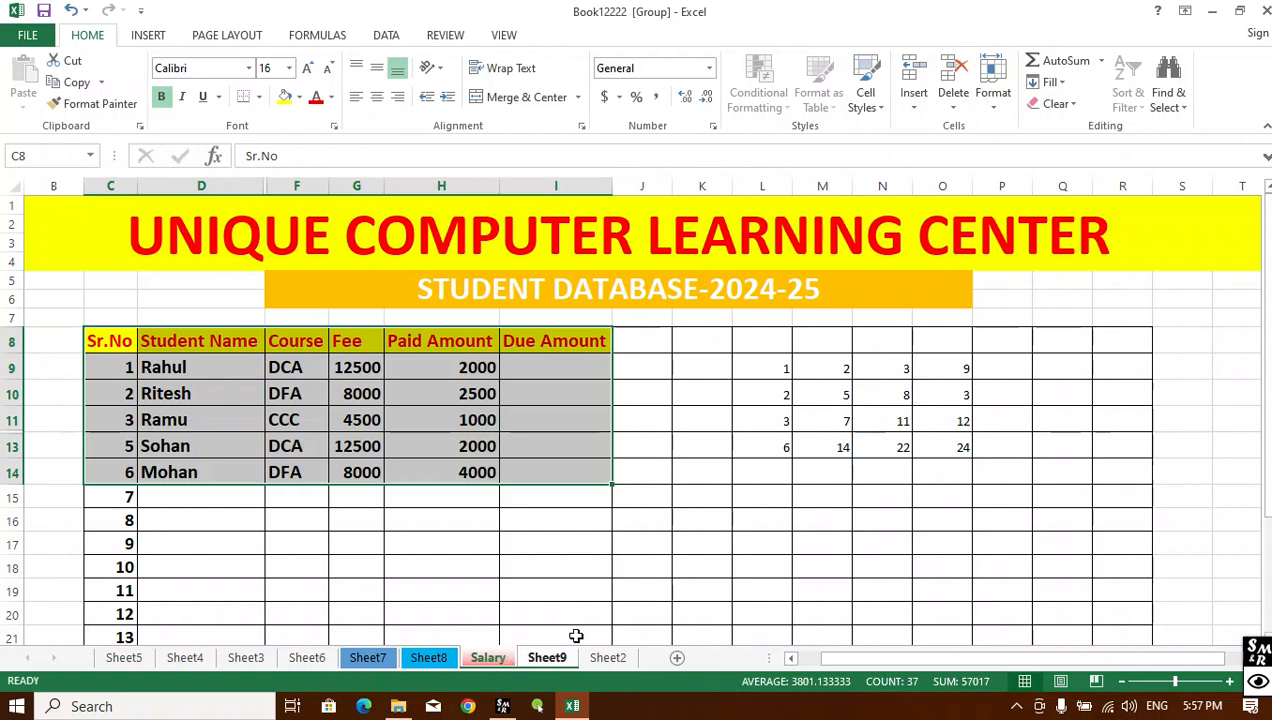
click(510, 658)
click(500, 660)
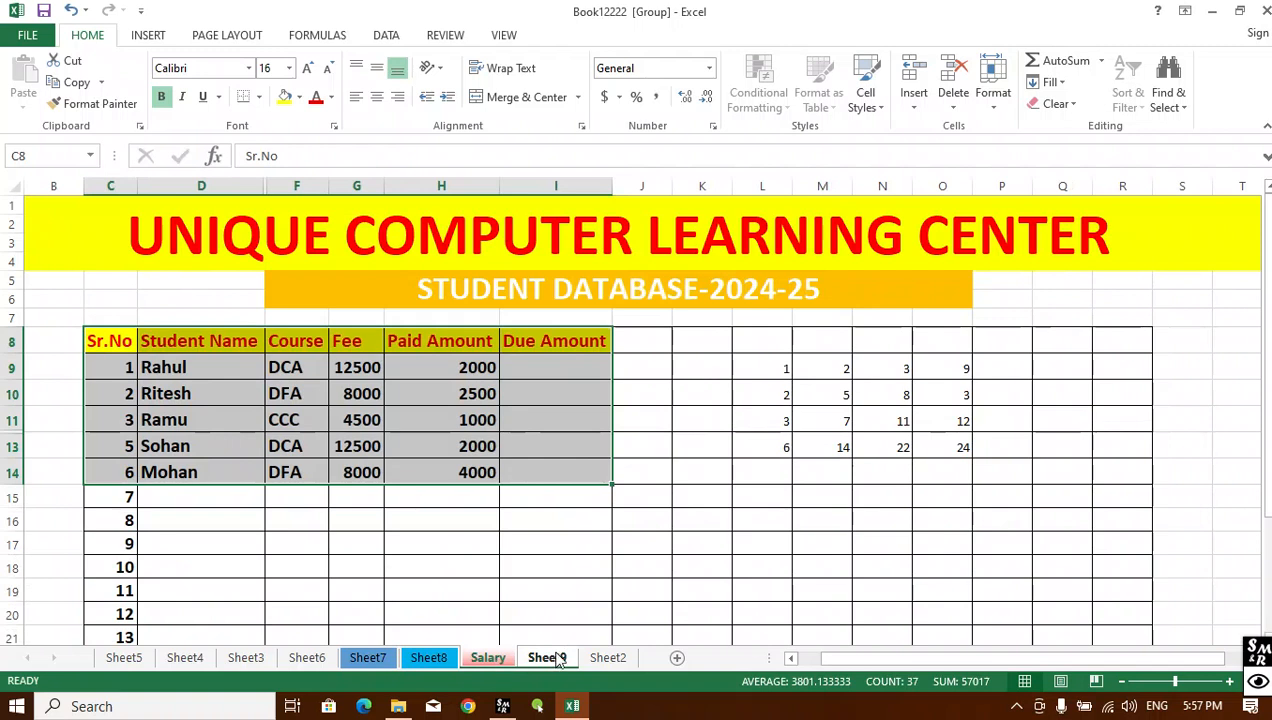
click(1050, 82)
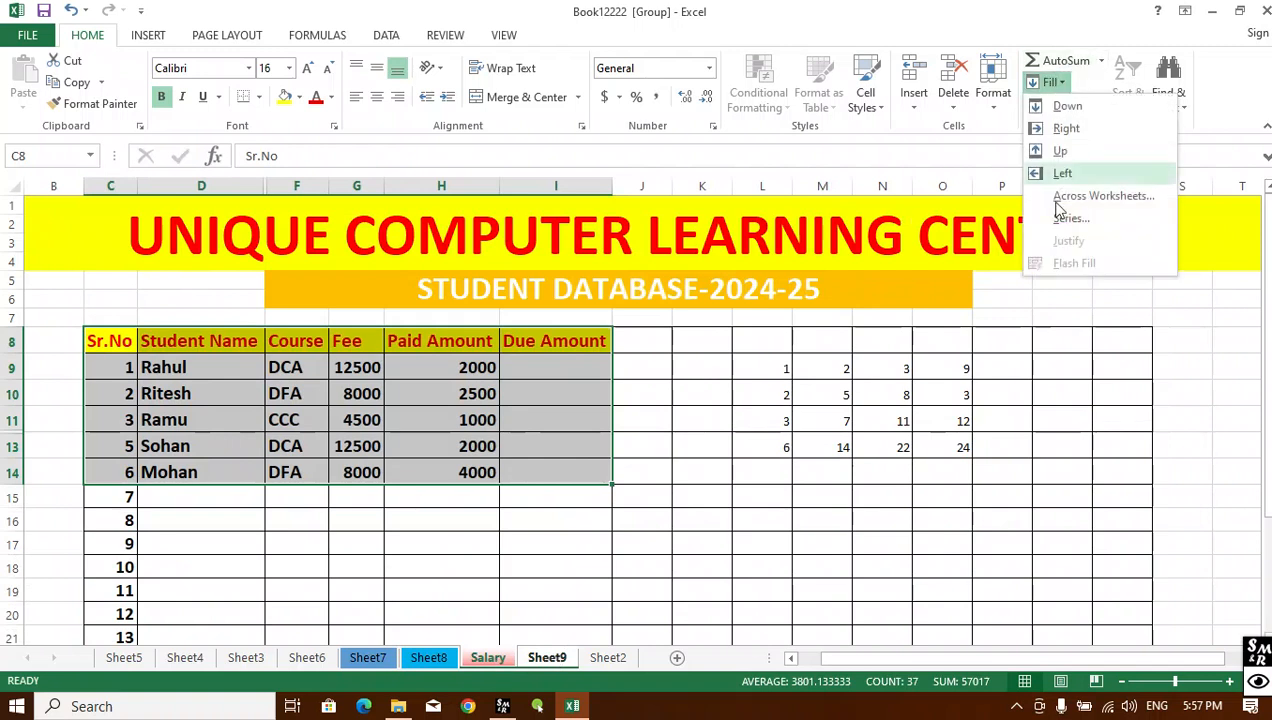
click(1093, 197)
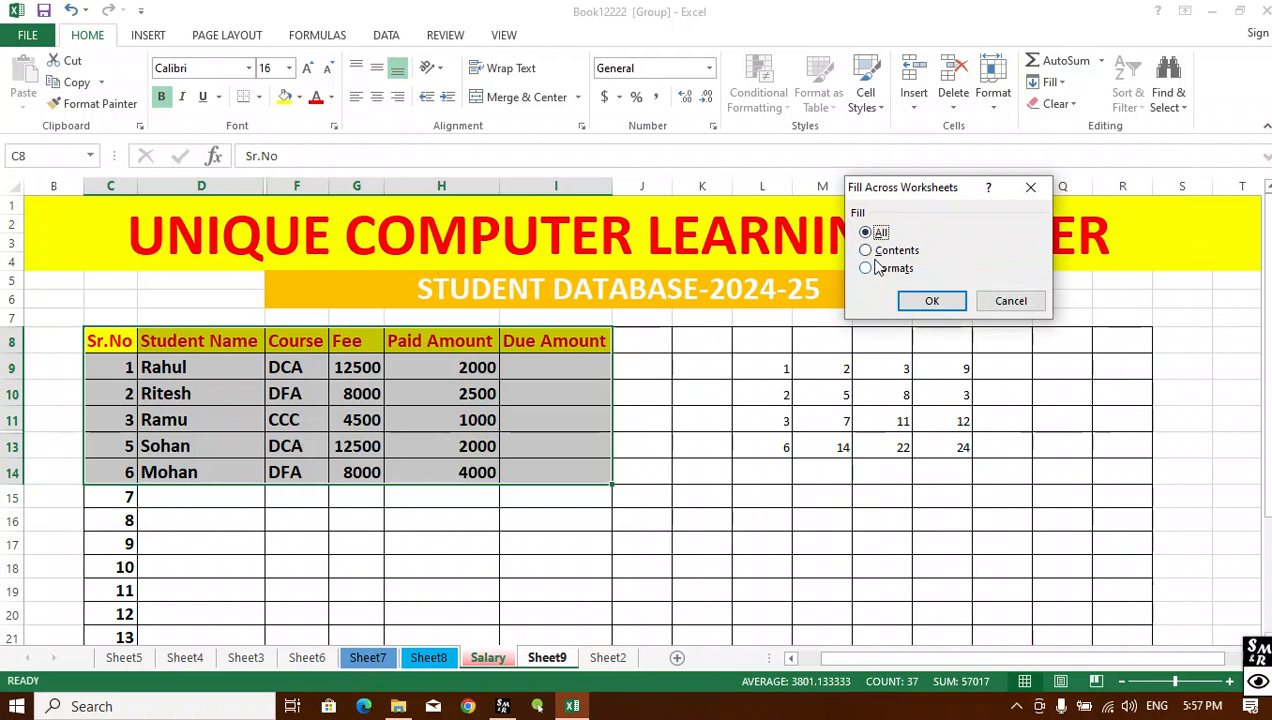
click(933, 300)
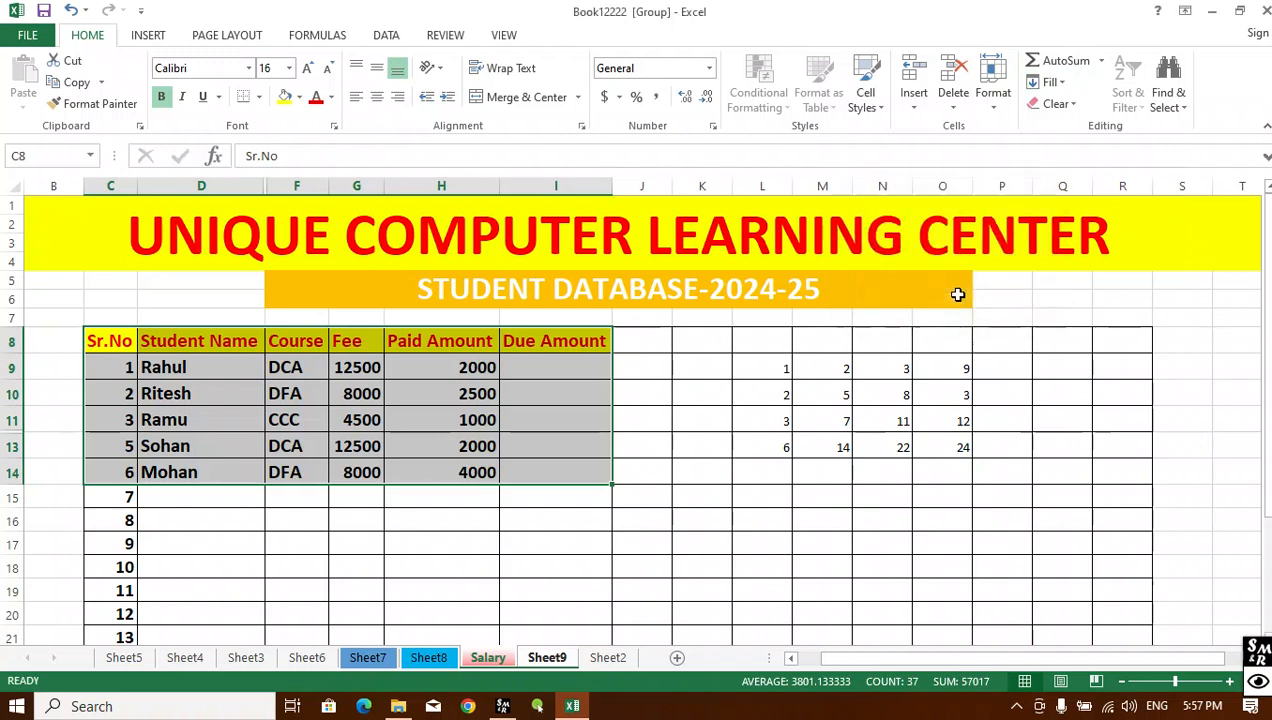
Step: Check the filled student table on Sheet9 and return to the Salary sheet
click(547, 658)
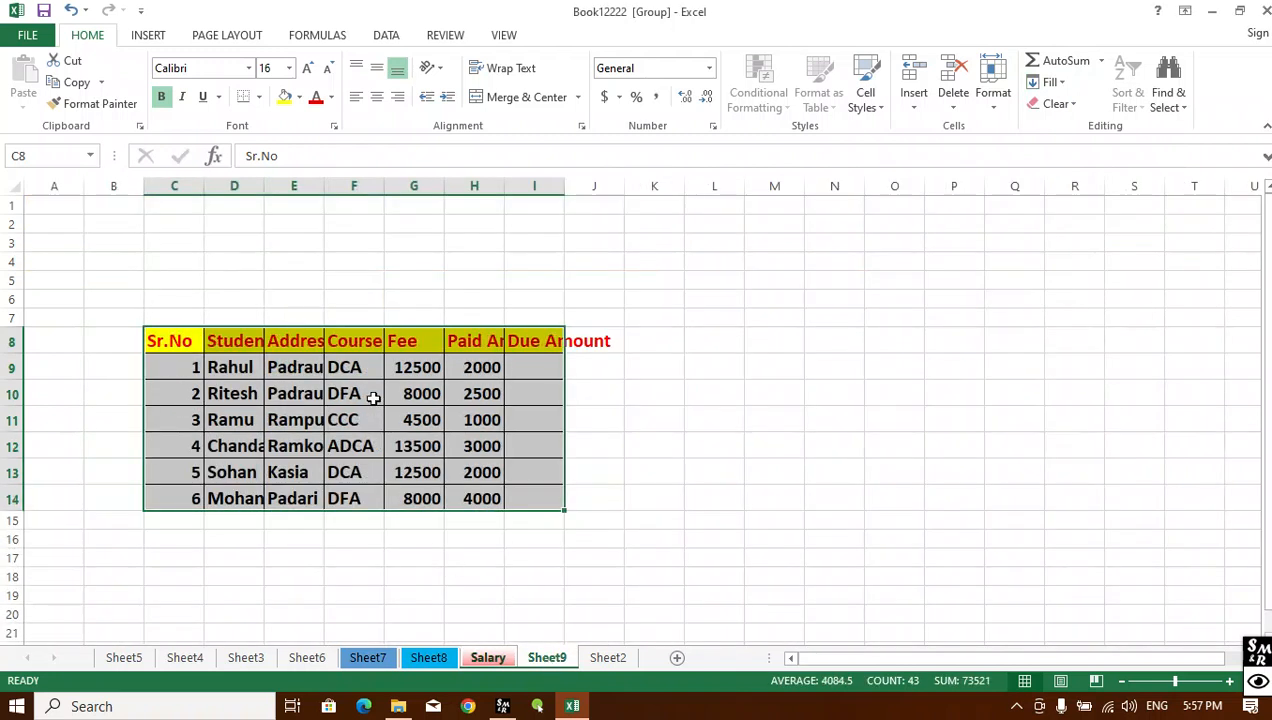
click(787, 350)
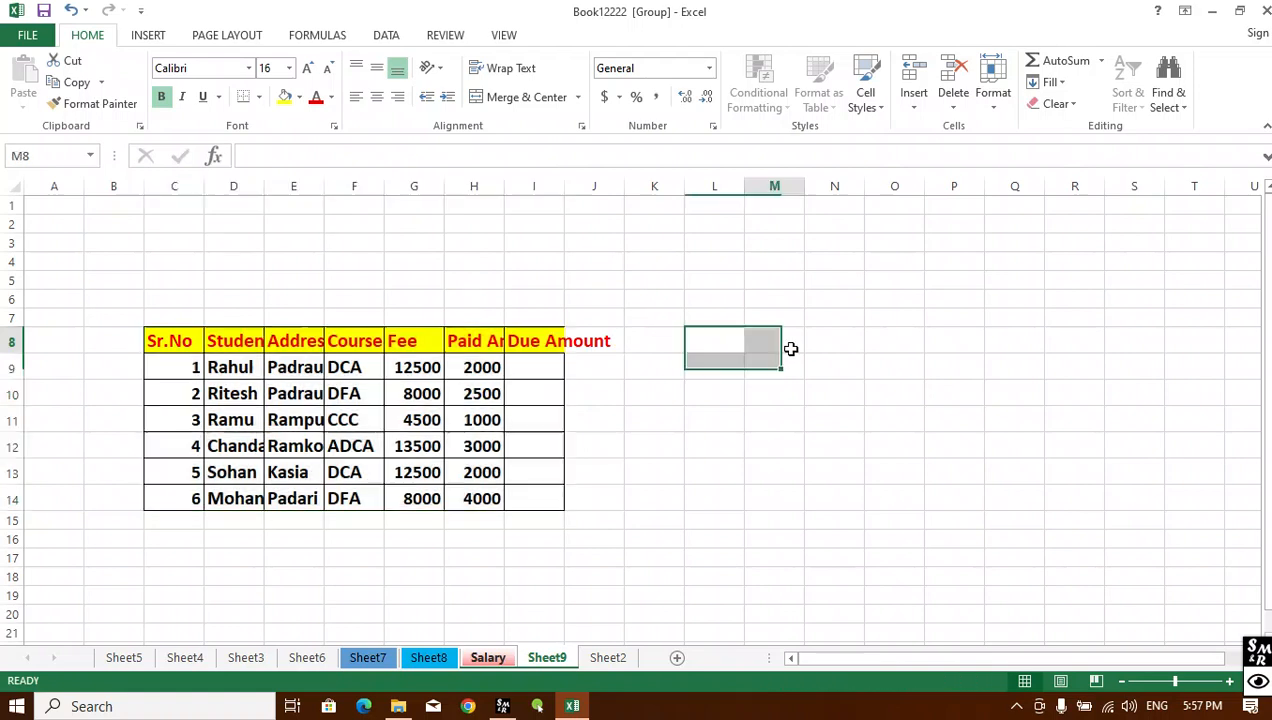
click(499, 662)
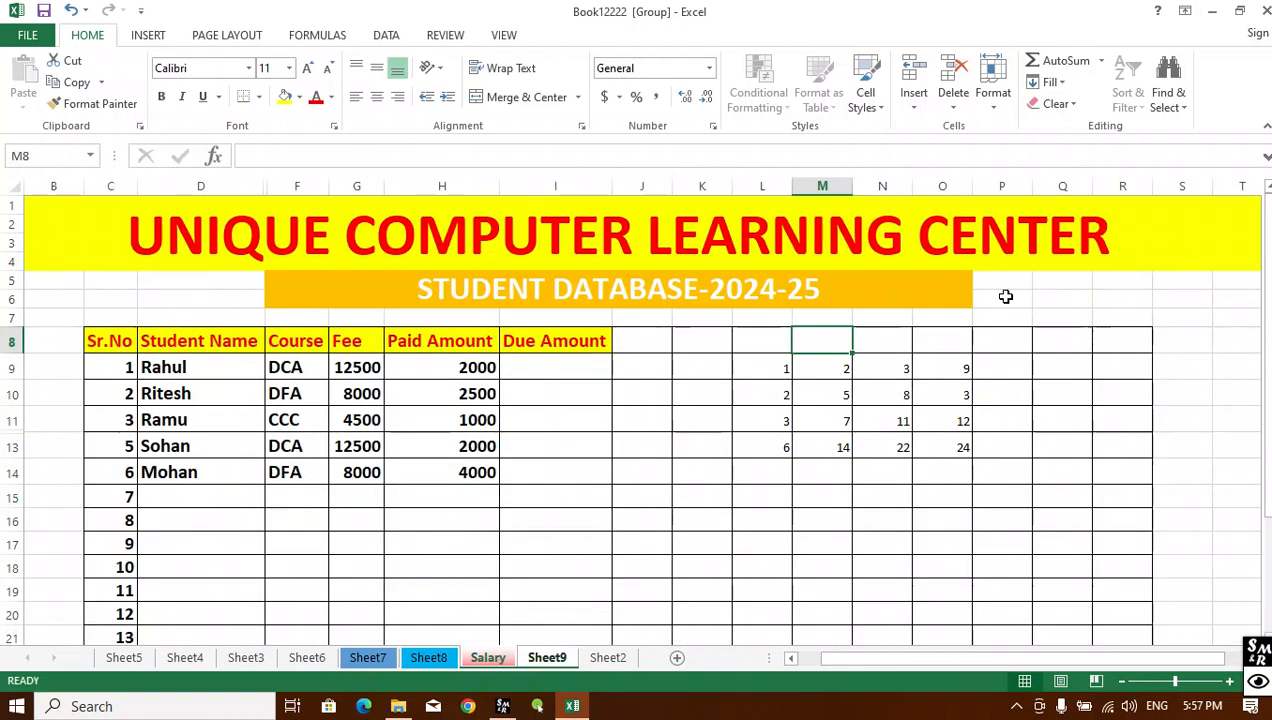
click(1050, 82)
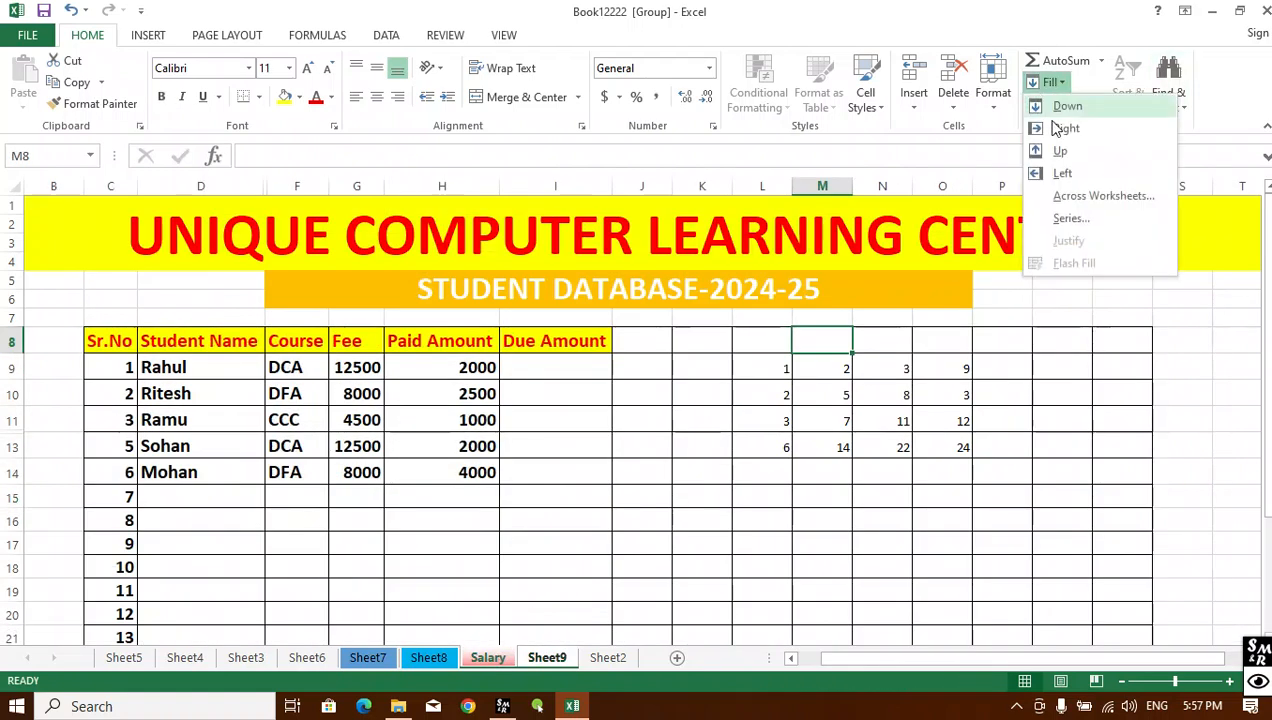
click(490, 662)
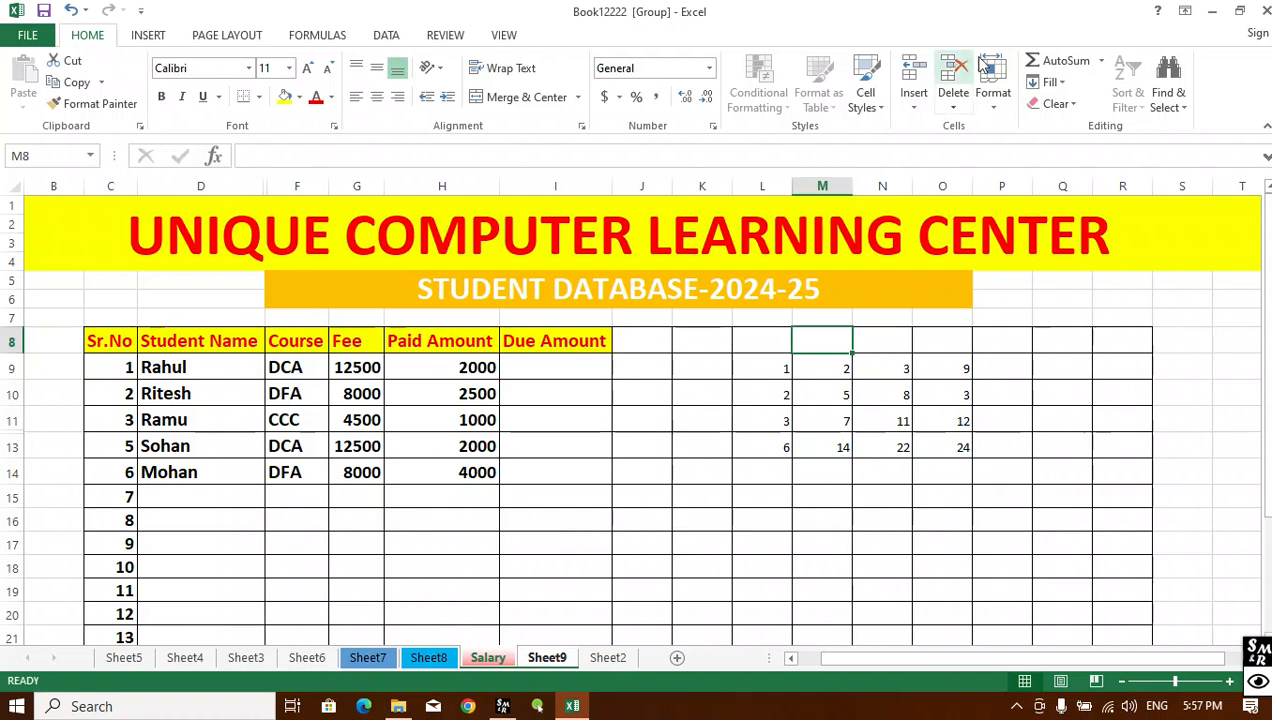
click(1050, 82)
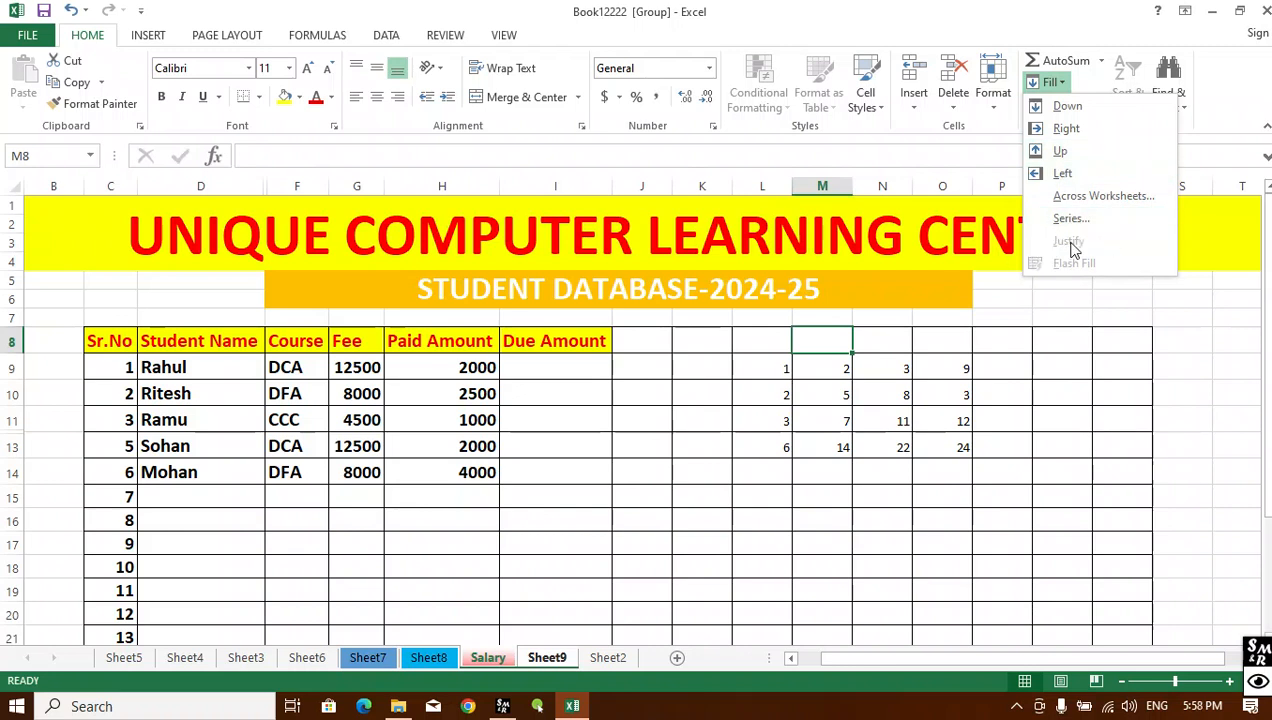
click(551, 515)
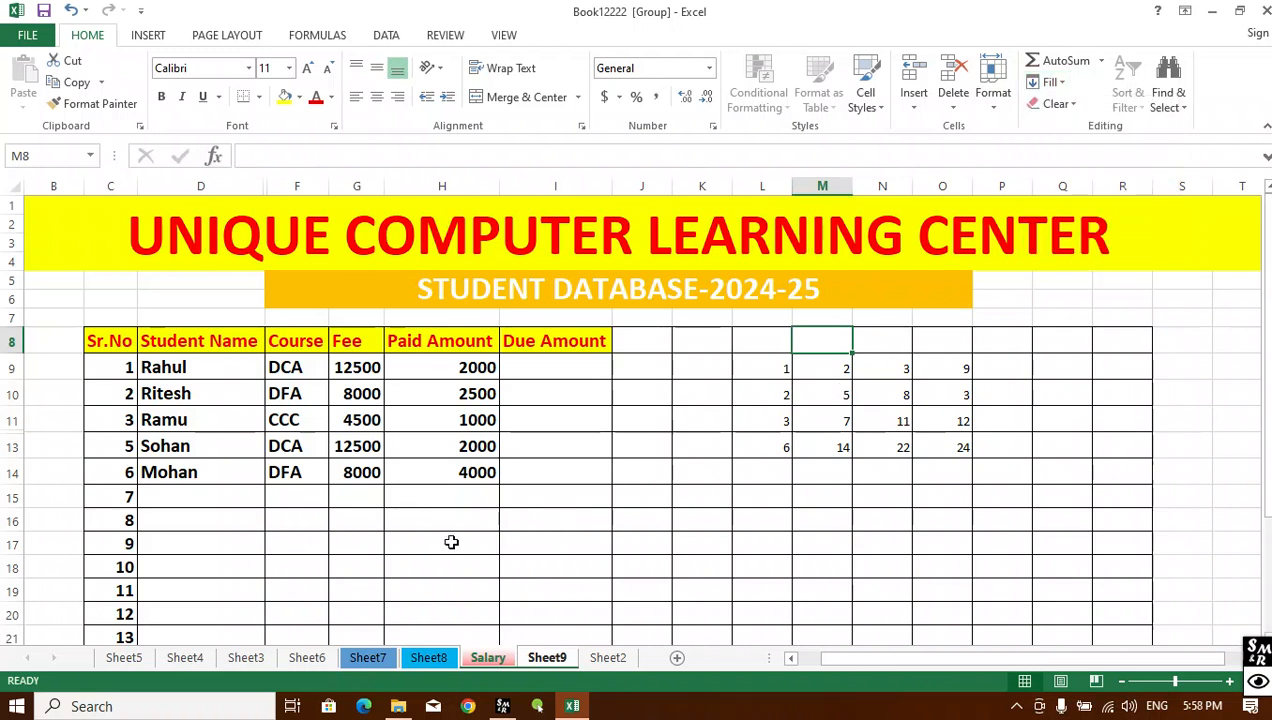
Step: Switch to Sheet2 and widen column E to about three times its width
click(624, 665)
click(626, 300)
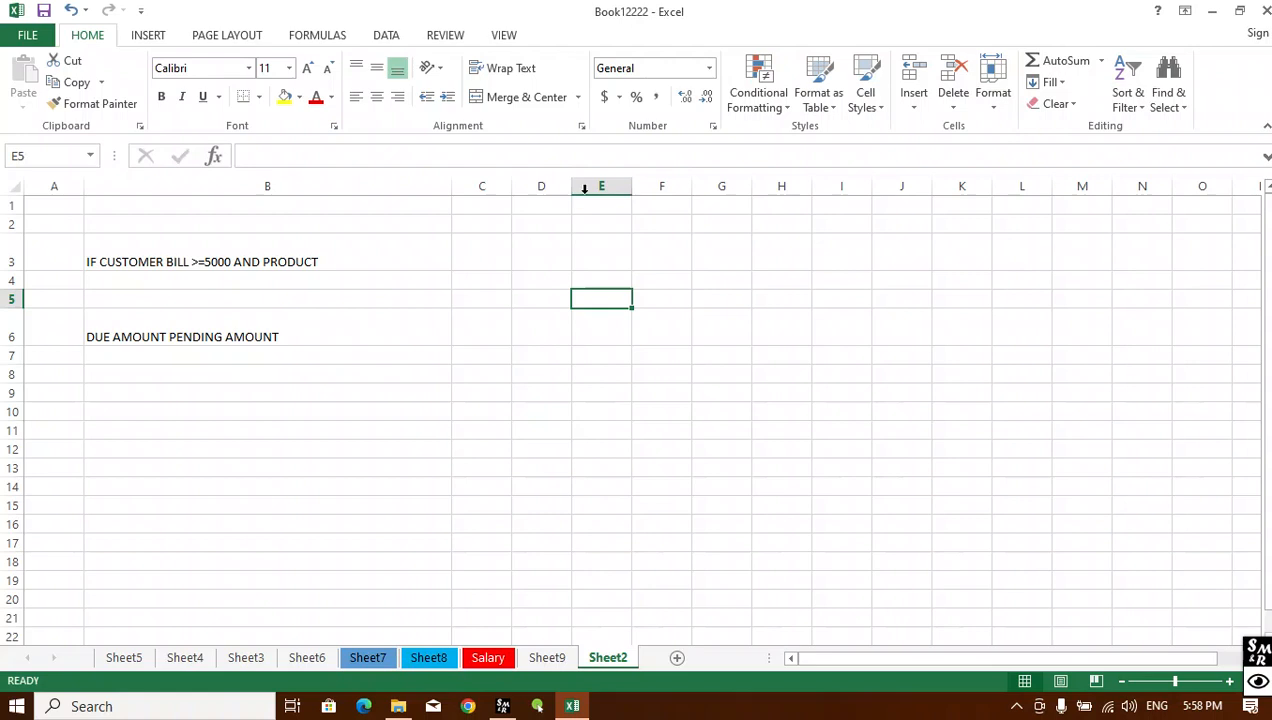
drag(630, 190, 760, 190)
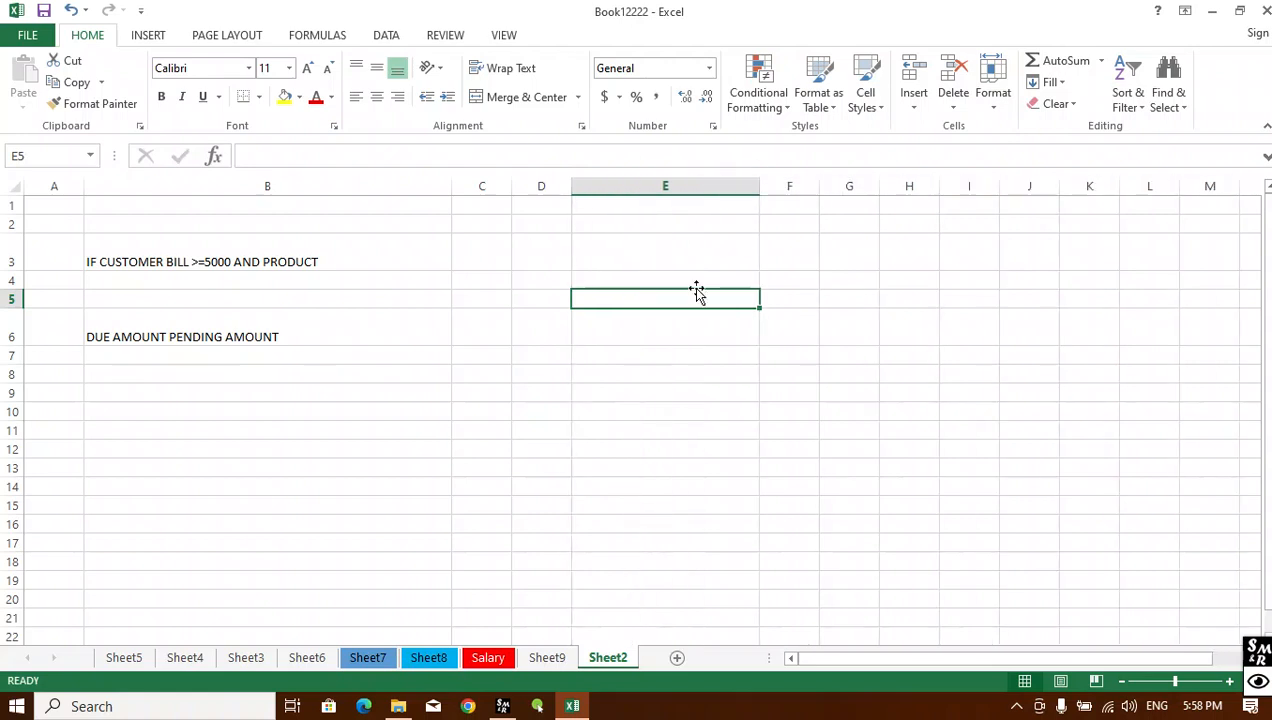
Step: Enter a line of six first names separated by spaces in cell E3 of Sheet2
click(649, 255)
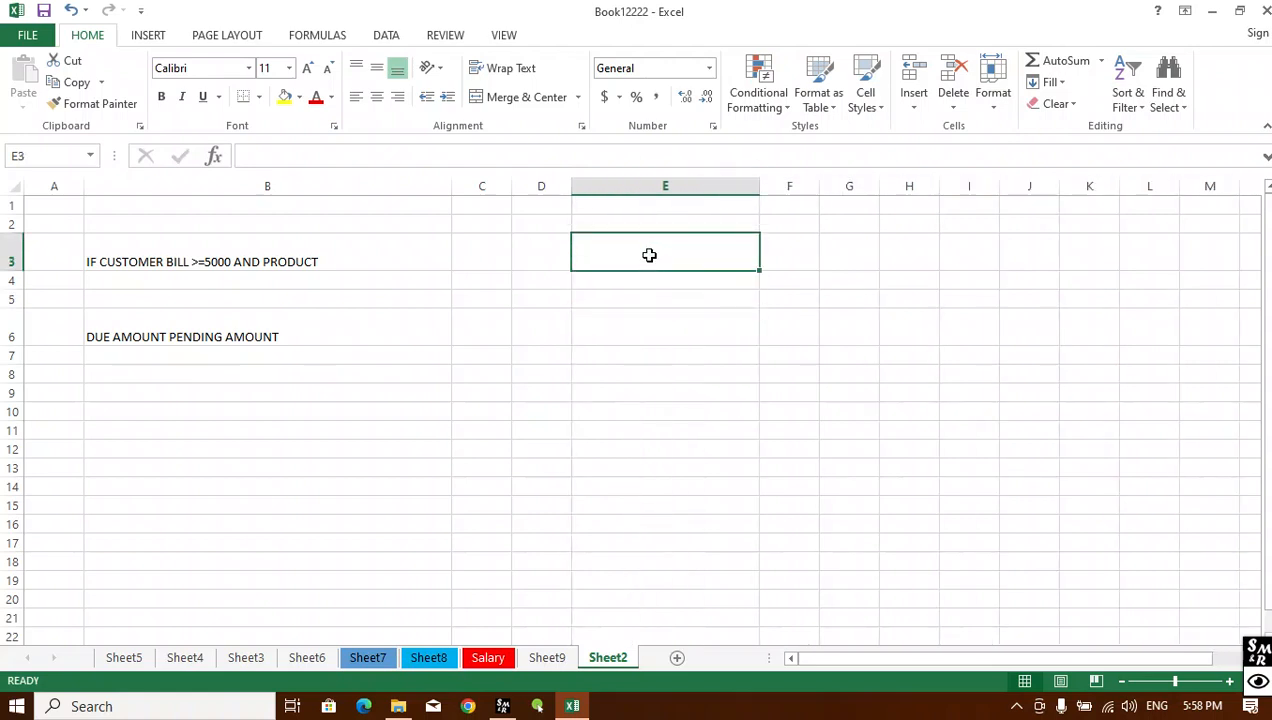
text(Rahul S)
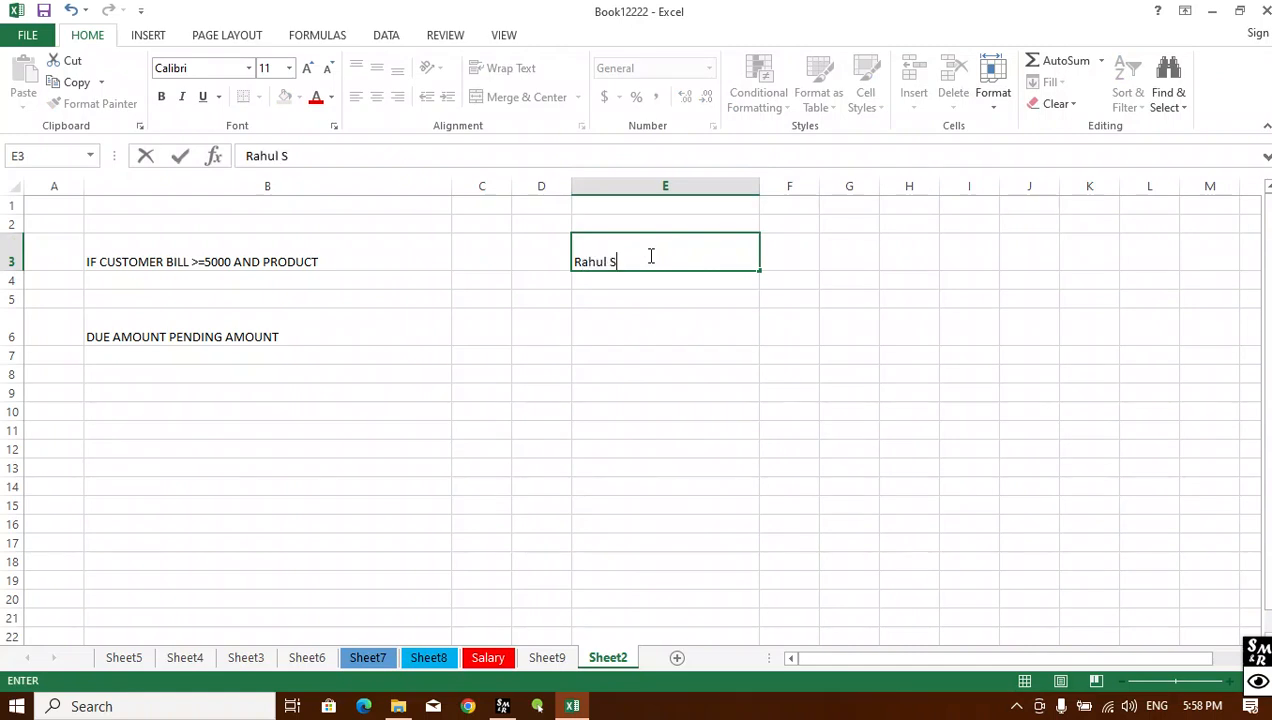
key(BackSpace)
key(BackSpace)
text(ohan Mohan Rakesh Ramesh S)
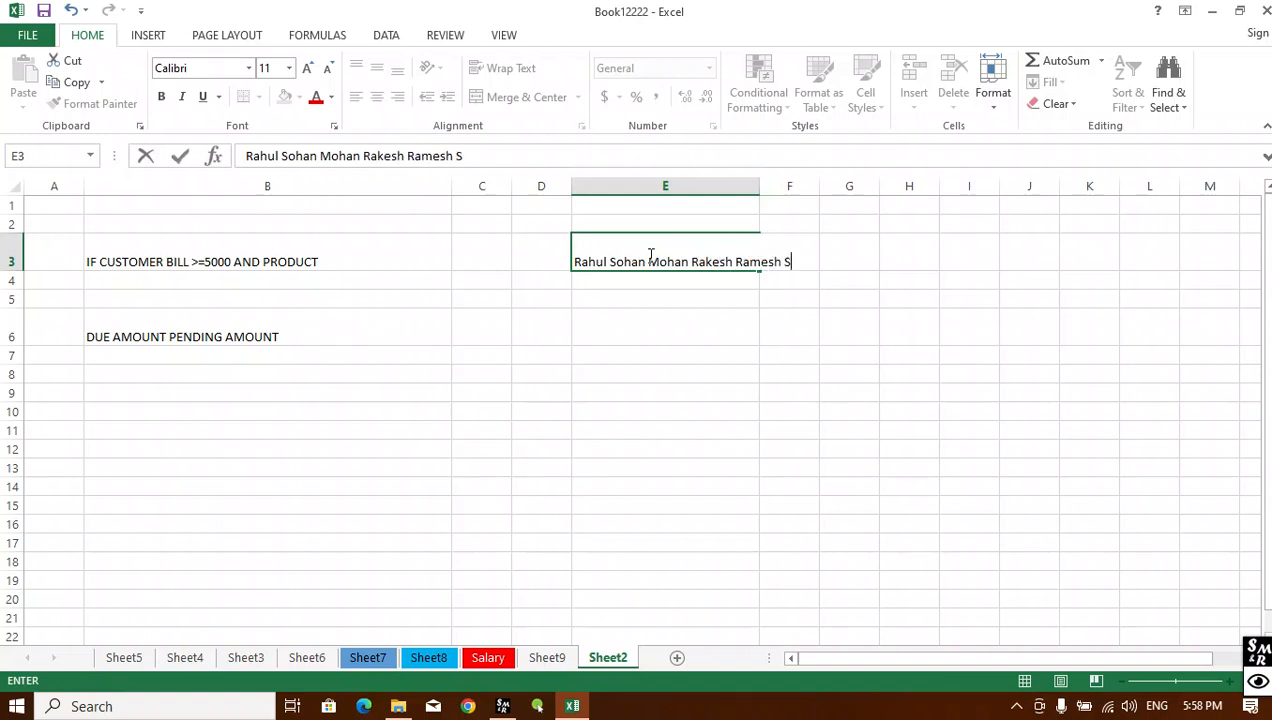
text(uresh)
key(Return)
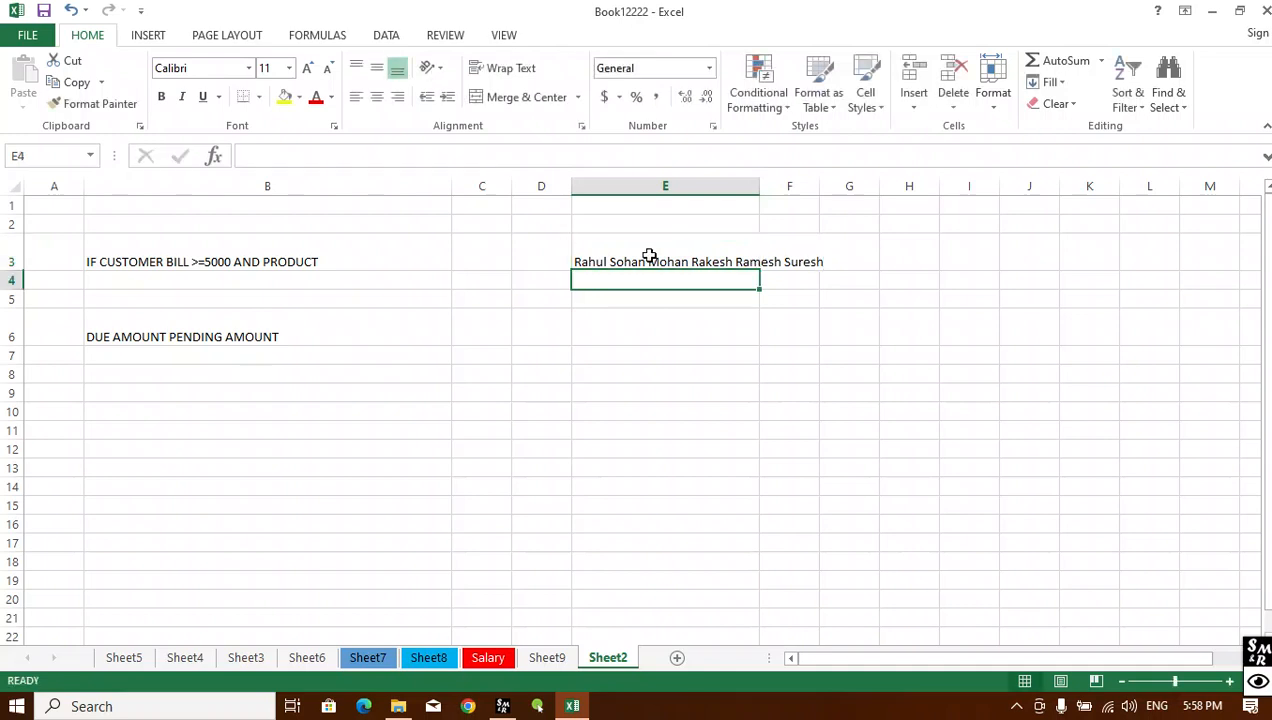
click(915, 350)
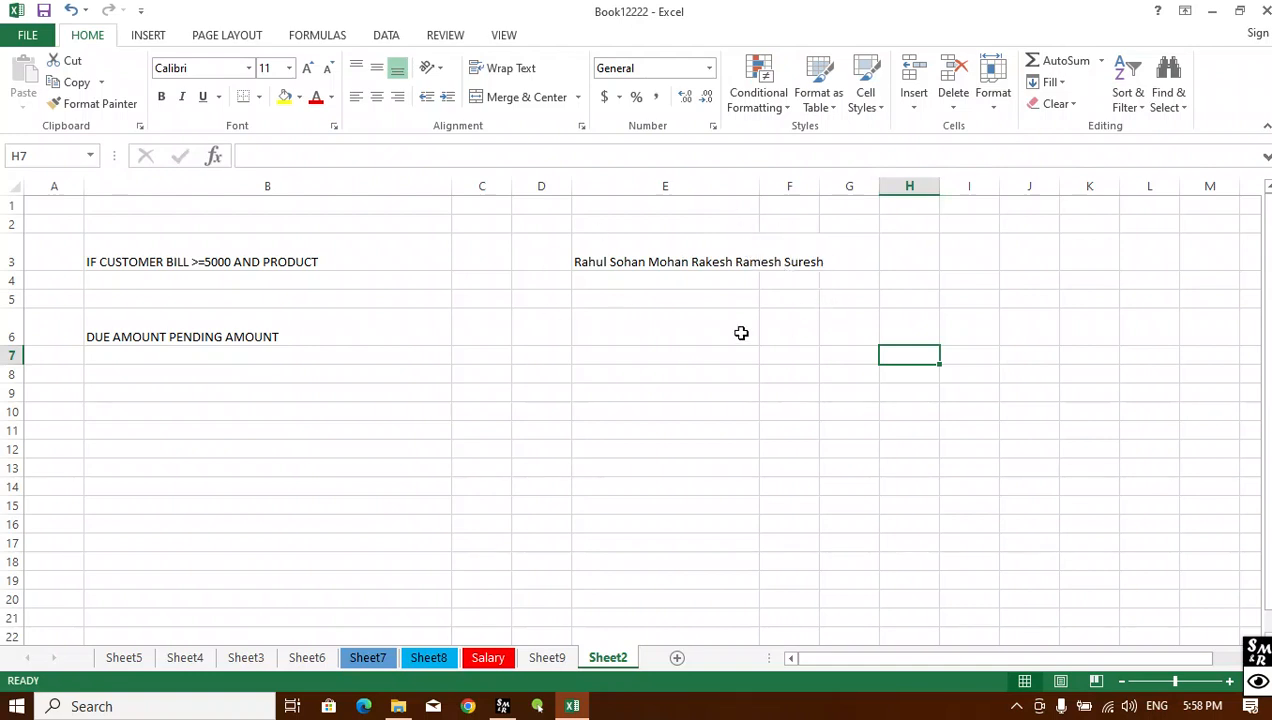
Step: Apply the Justify fill to the names in E3, allowing the text to extend below the selected range
click(686, 252)
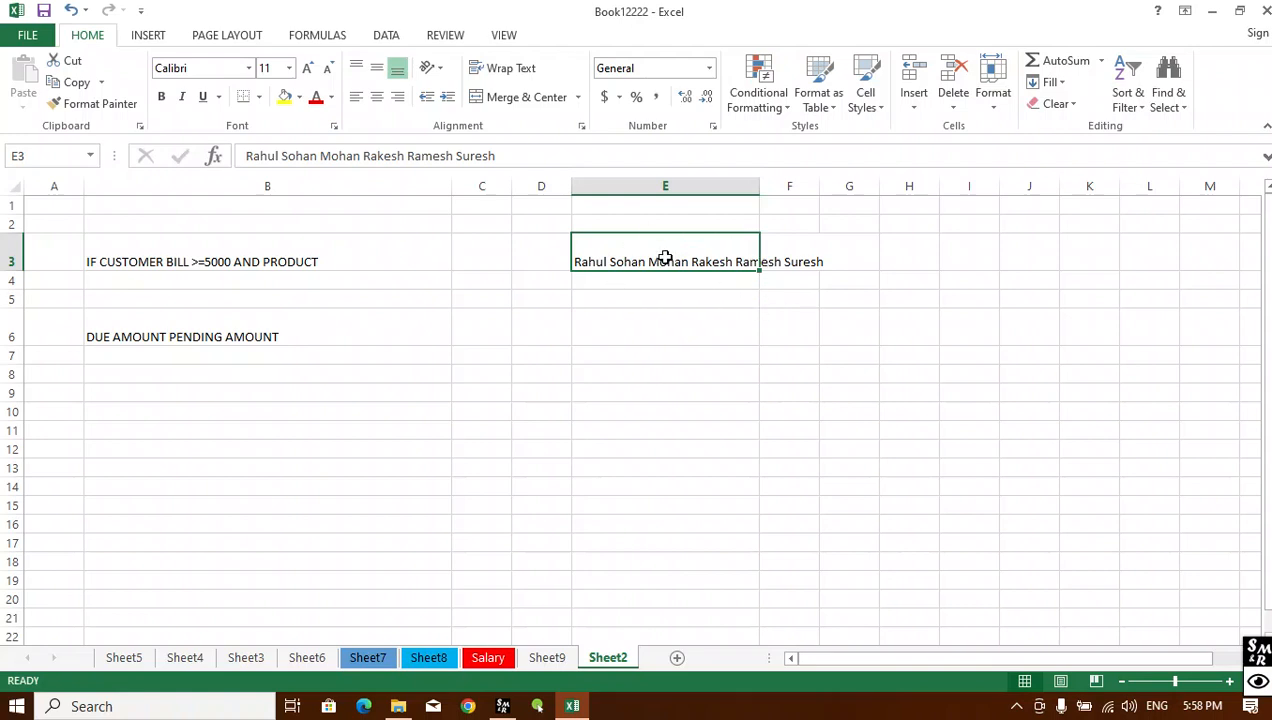
click(1052, 84)
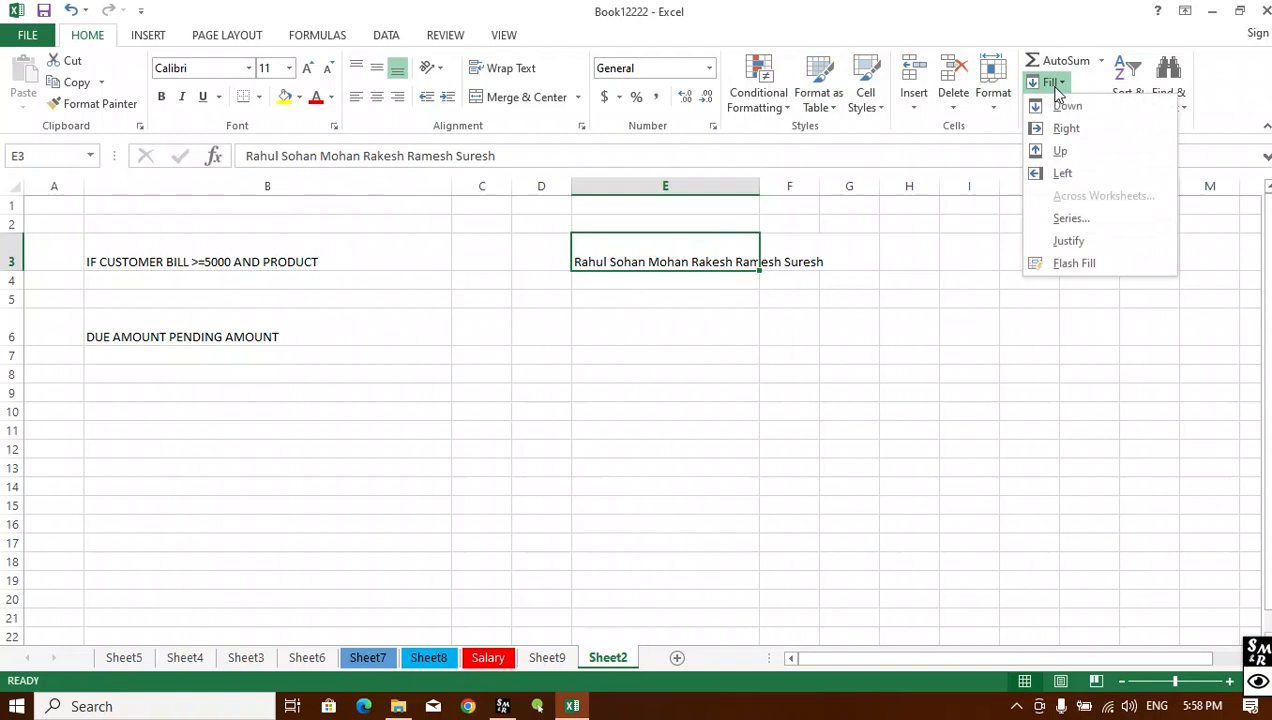
click(1062, 241)
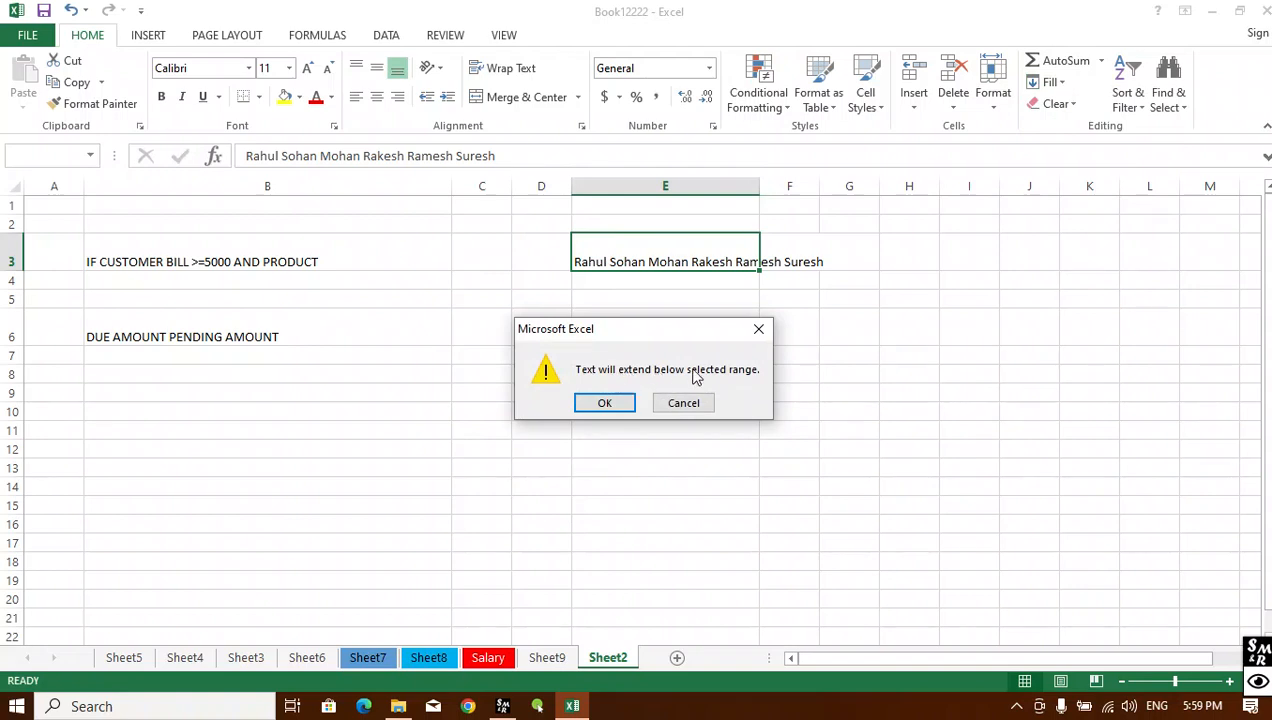
click(605, 403)
click(674, 252)
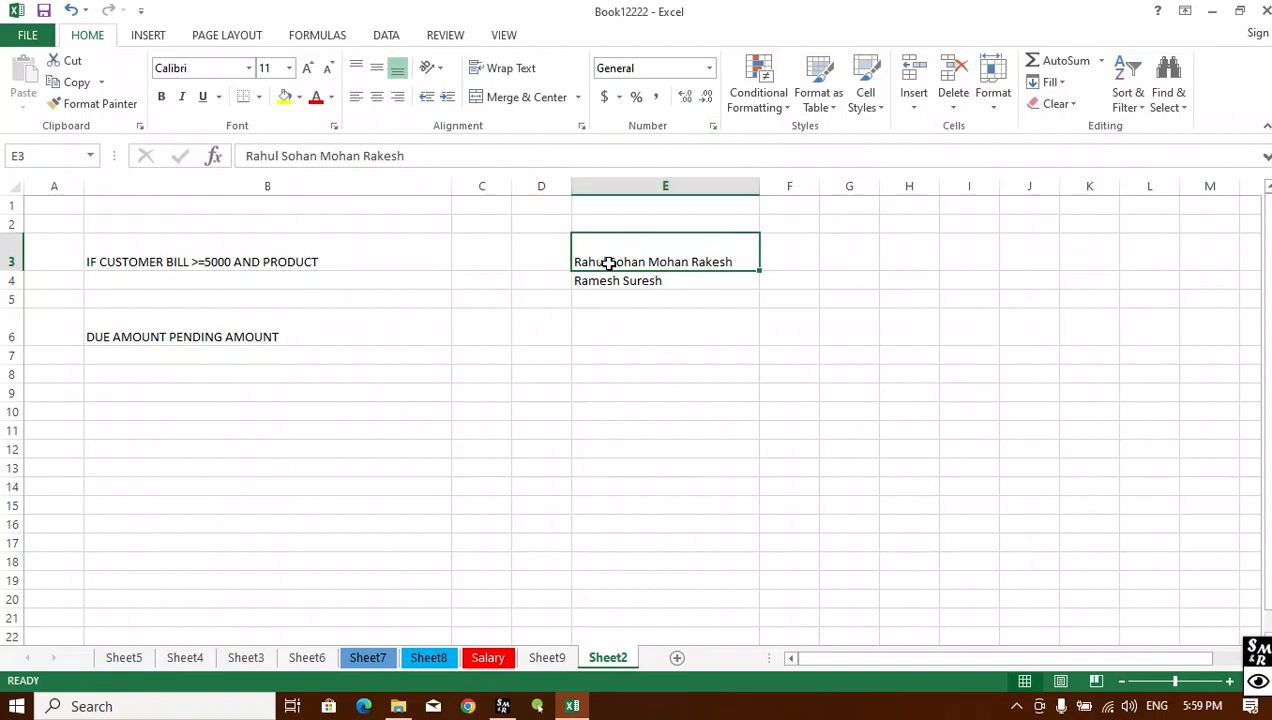
click(645, 318)
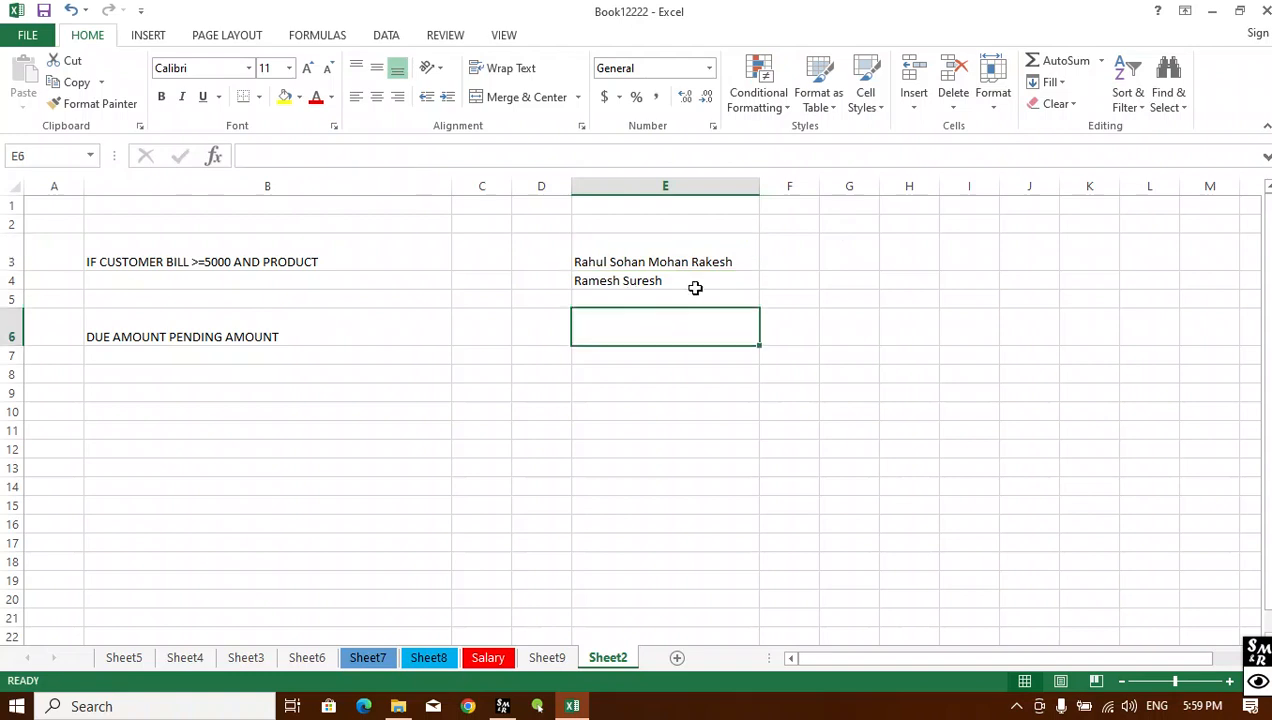
click(1050, 83)
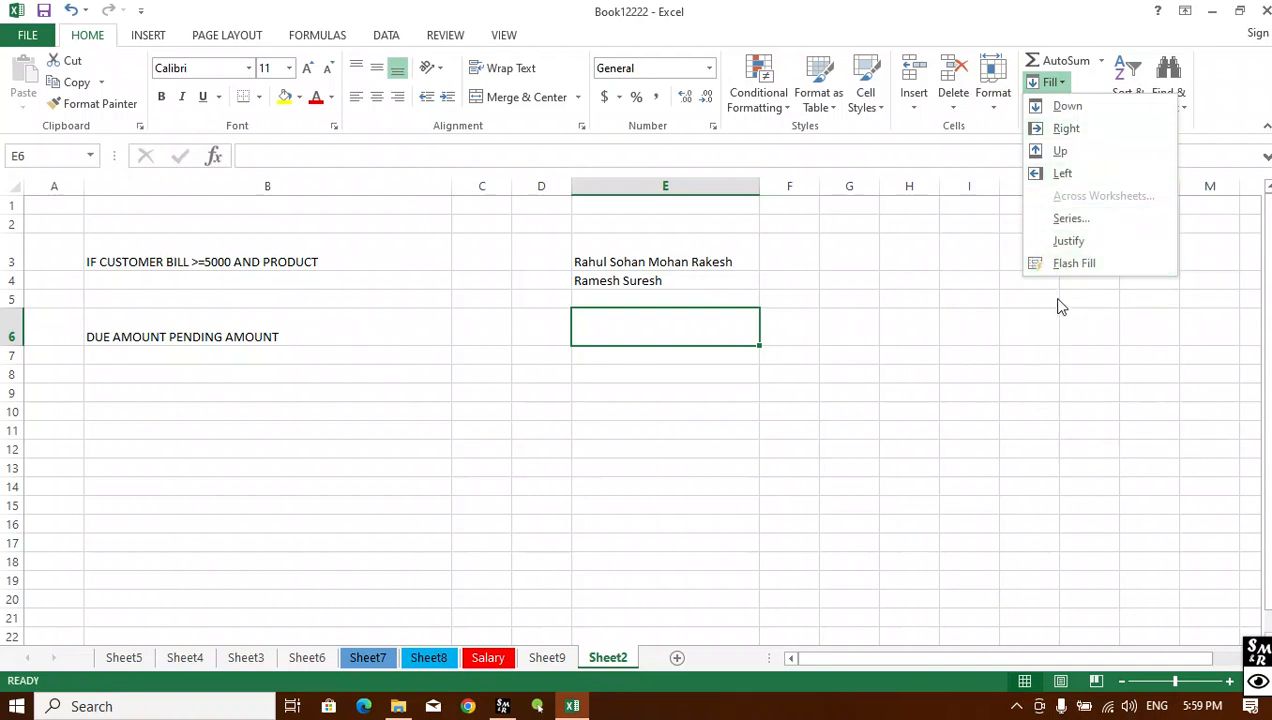
click(927, 373)
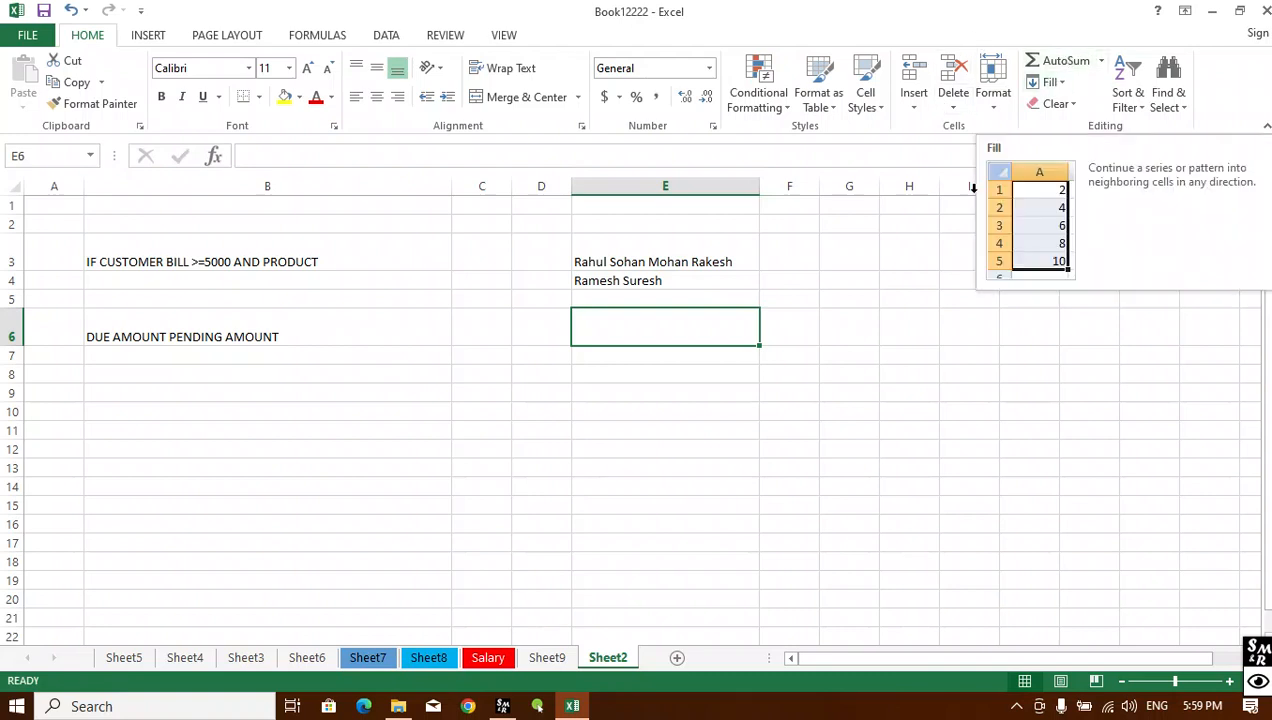
click(841, 328)
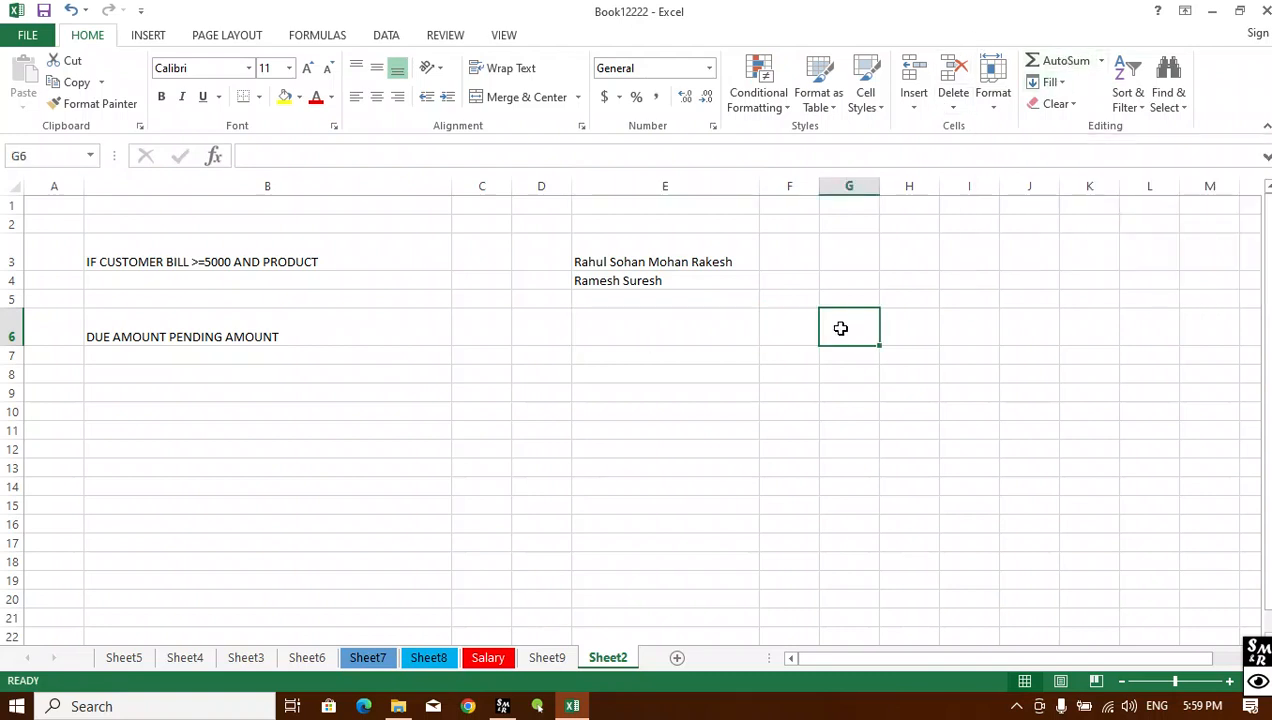
click(709, 378)
click(799, 280)
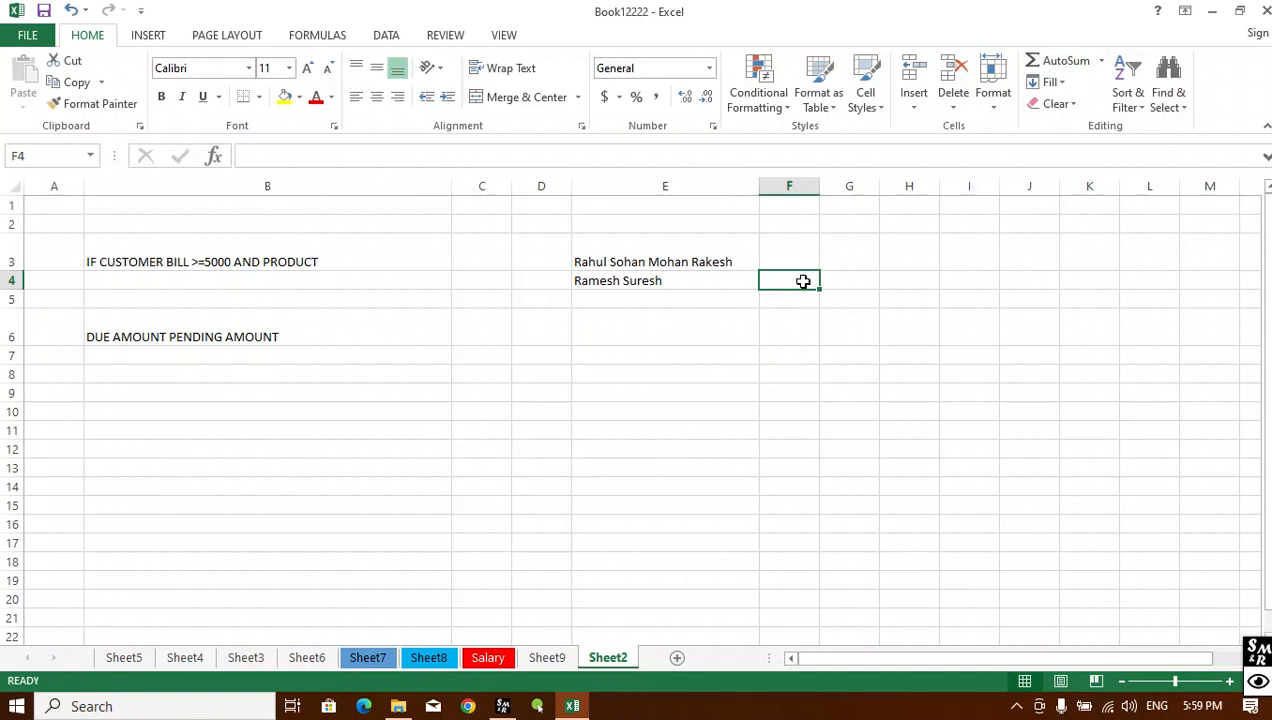
drag(1257, 654, 1059, 405)
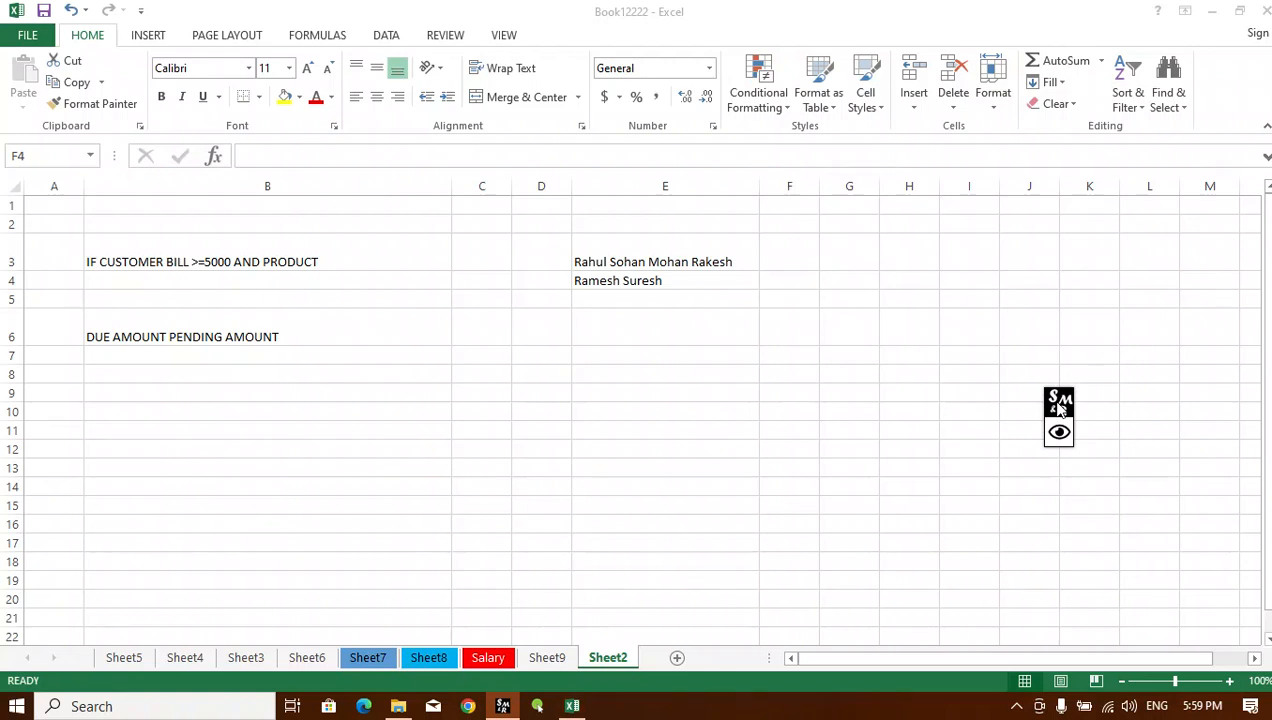
mouse_move(1060, 405)
mouse_down()
mouse_move(1023, 543)
mouse_move(1070, 417)
mouse_move(1033, 419)
mouse_move(1044, 405)
mouse_move(1073, 442)
mouse_up()
click(1080, 452)
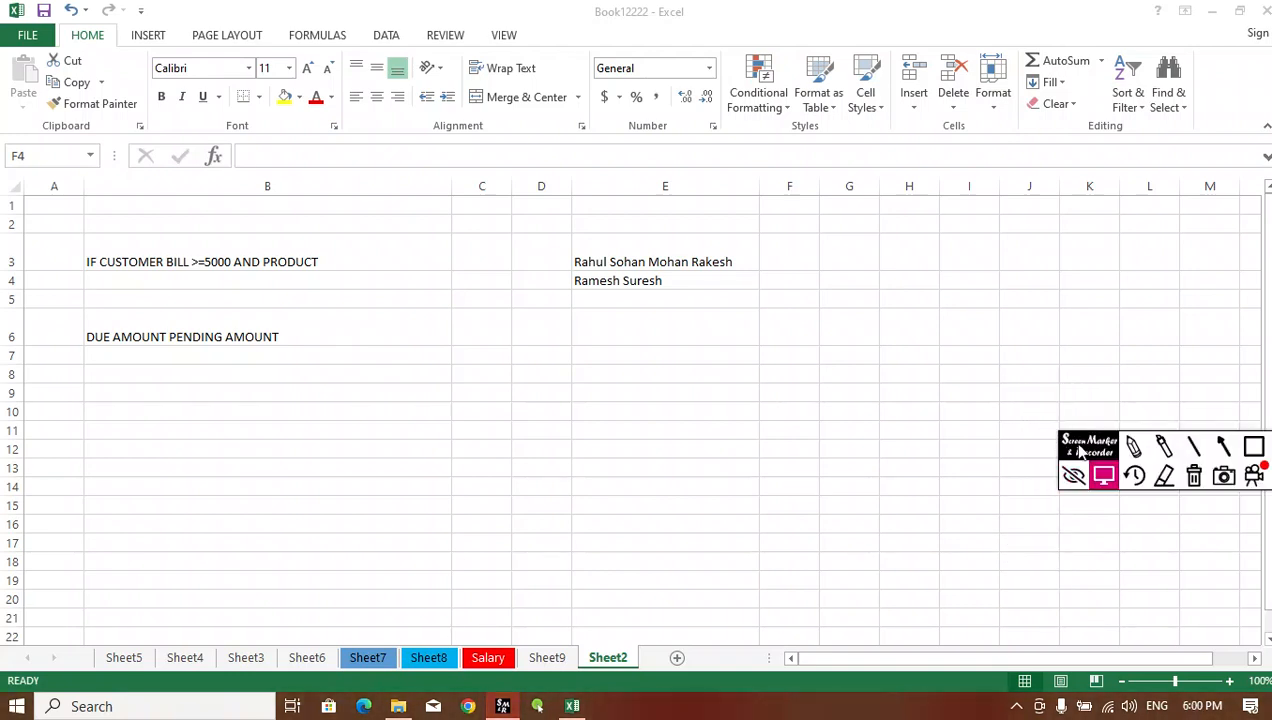
mouse_move(1075, 440)
mouse_down()
mouse_move(819, 451)
mouse_move(933, 451)
mouse_move(822, 482)
mouse_move(866, 415)
mouse_move(896, 500)
mouse_move(869, 487)
mouse_move(878, 444)
mouse_up()
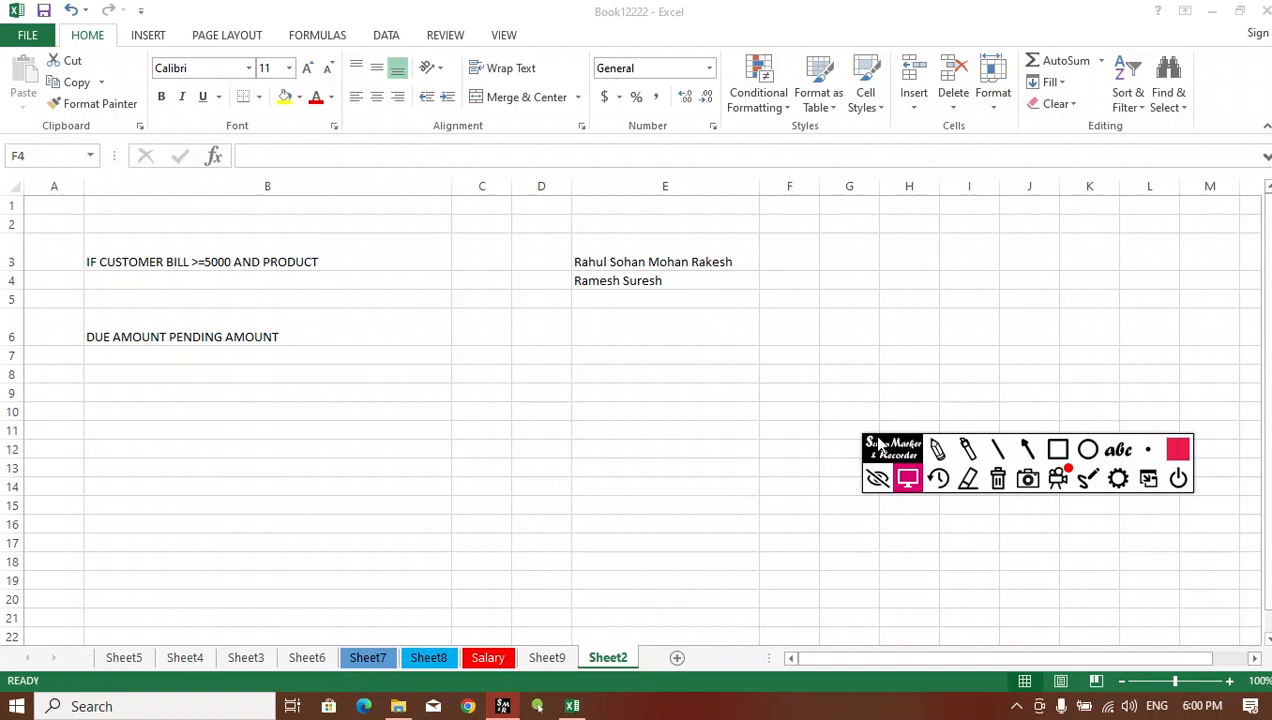